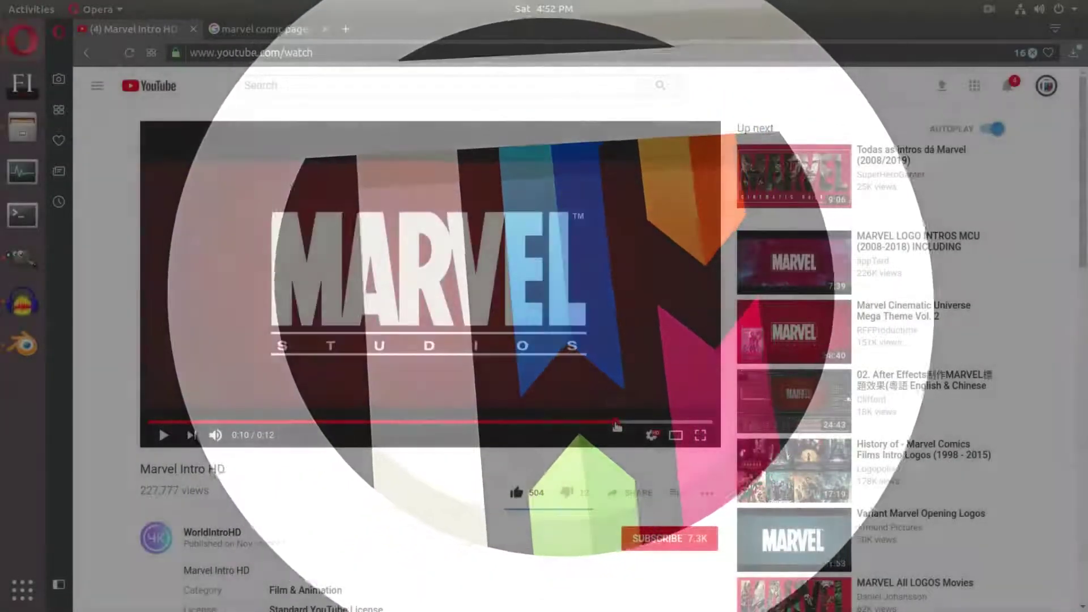
# - Play the Marvel intro reference video and pause it where the second line and the STUDIOS subtitle appear
pyautogui.click(540, 367)
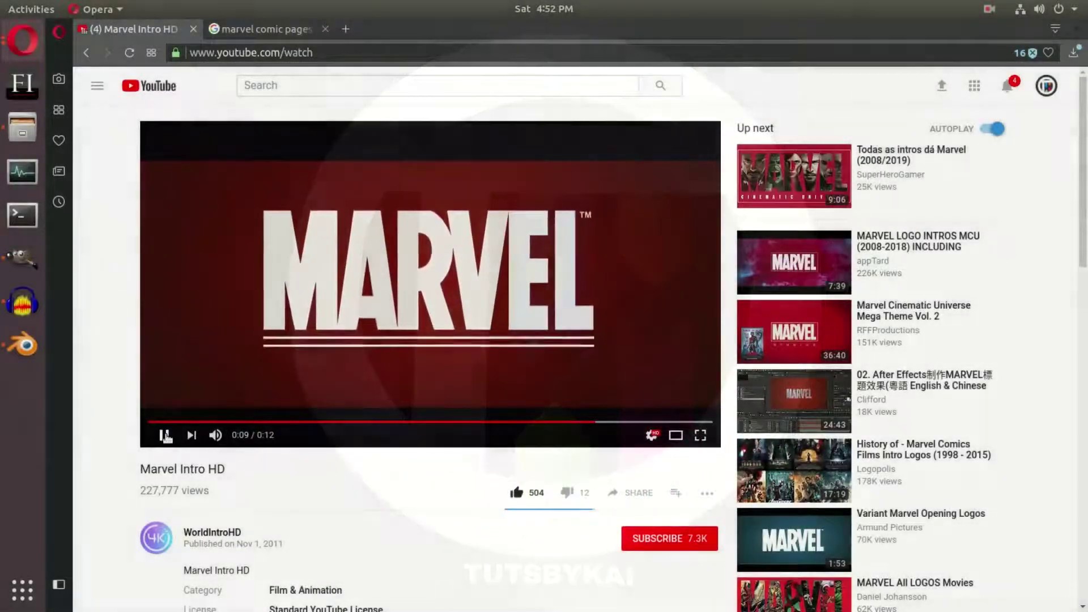
pyautogui.click(164, 435)
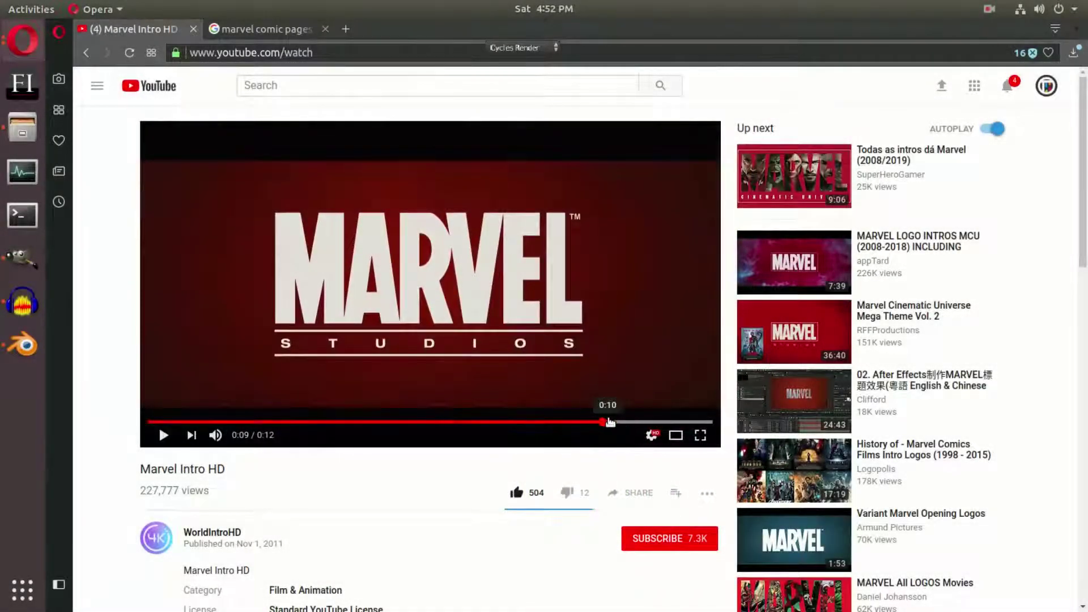
pyautogui.click(606, 421)
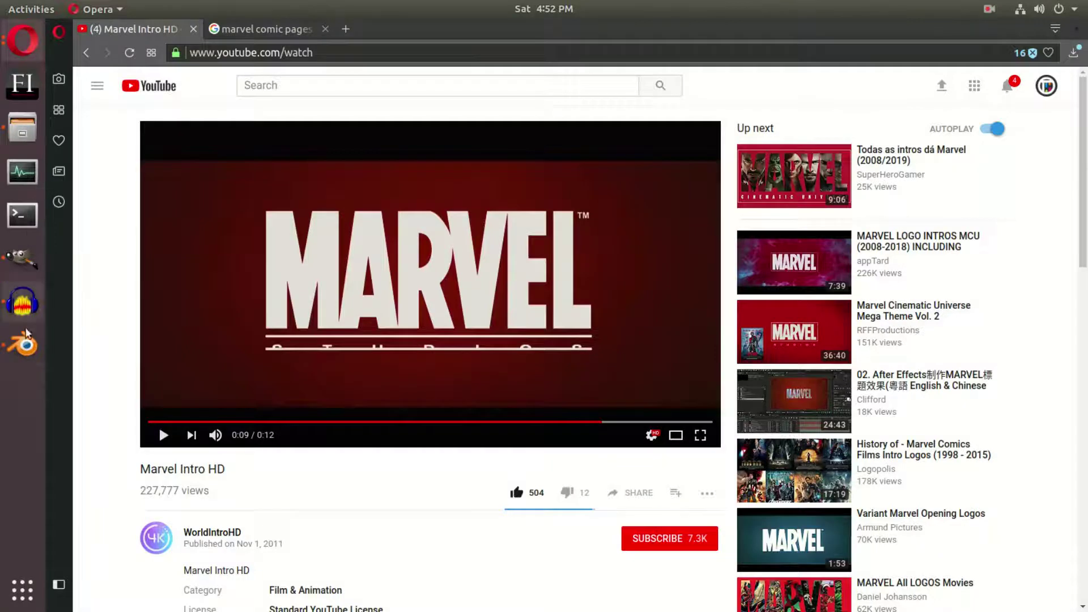
# - Switch to Blender and advance the text animation frame by frame to frame 103
pyautogui.click(24, 340)
pyautogui.press('Right')
pyautogui.press('Right')
pyautogui.press('Right')
pyautogui.press('Right')
pyautogui.press('Right')
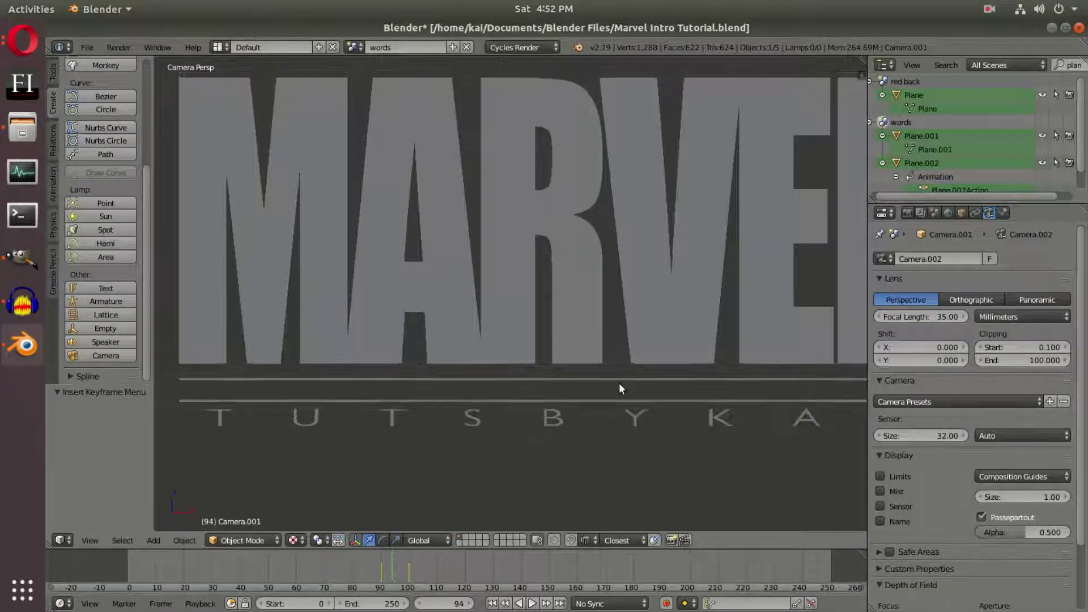
pyautogui.press('Right')
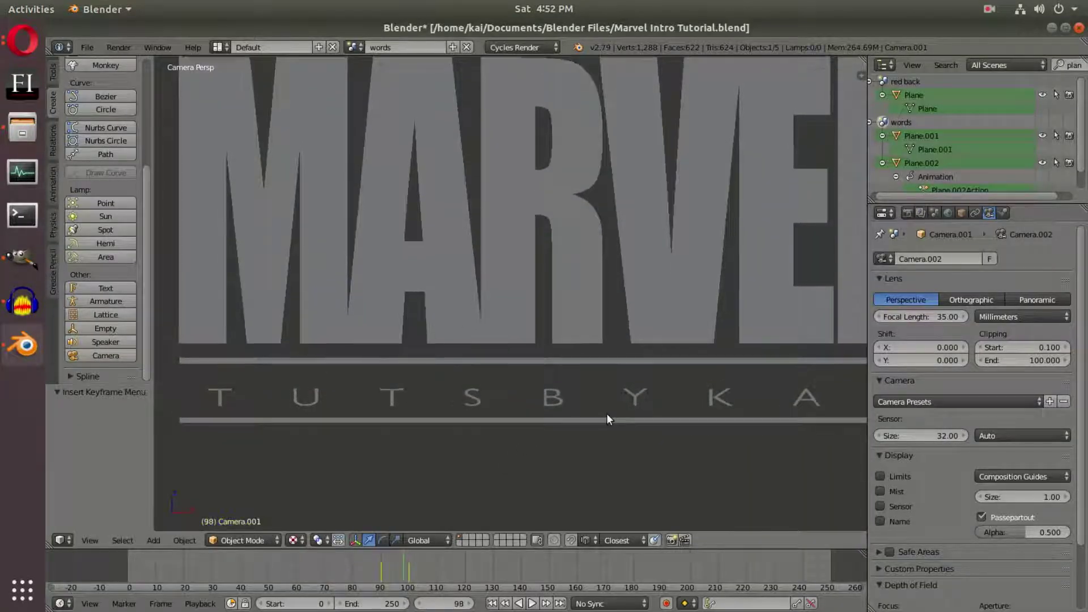
pyautogui.press('Right')
pyautogui.press('Right')
# - Leave the camera view, reset the 3D cursor to the origin and add a plane mesh there
pyautogui.press('KP_0')
pyautogui.hotkey('shift', 'a')
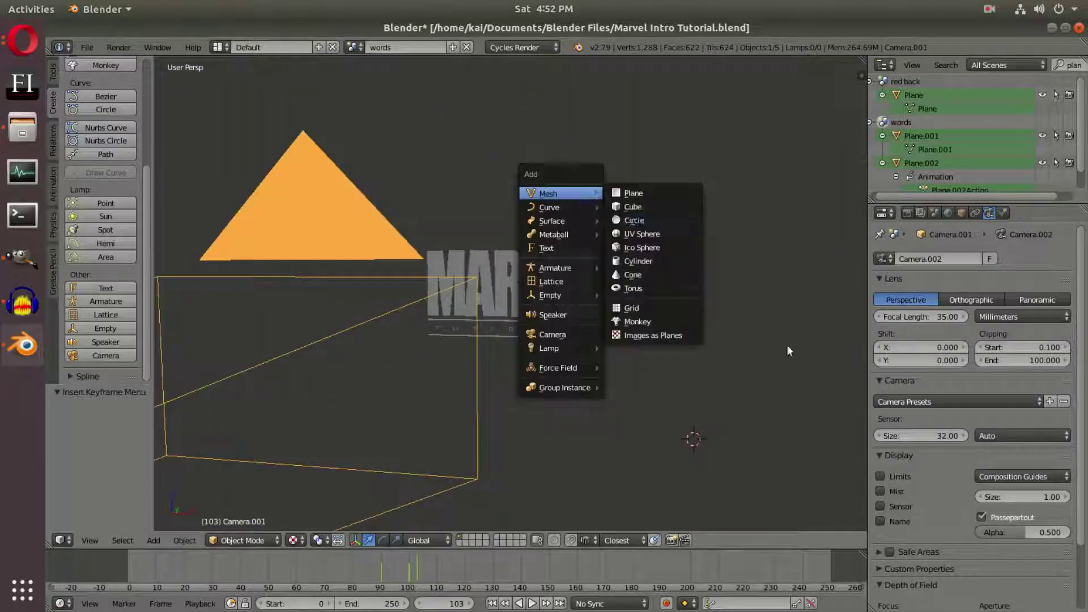
pyautogui.scroll(2, 646, 351)
pyautogui.scroll(1, 646, 361)
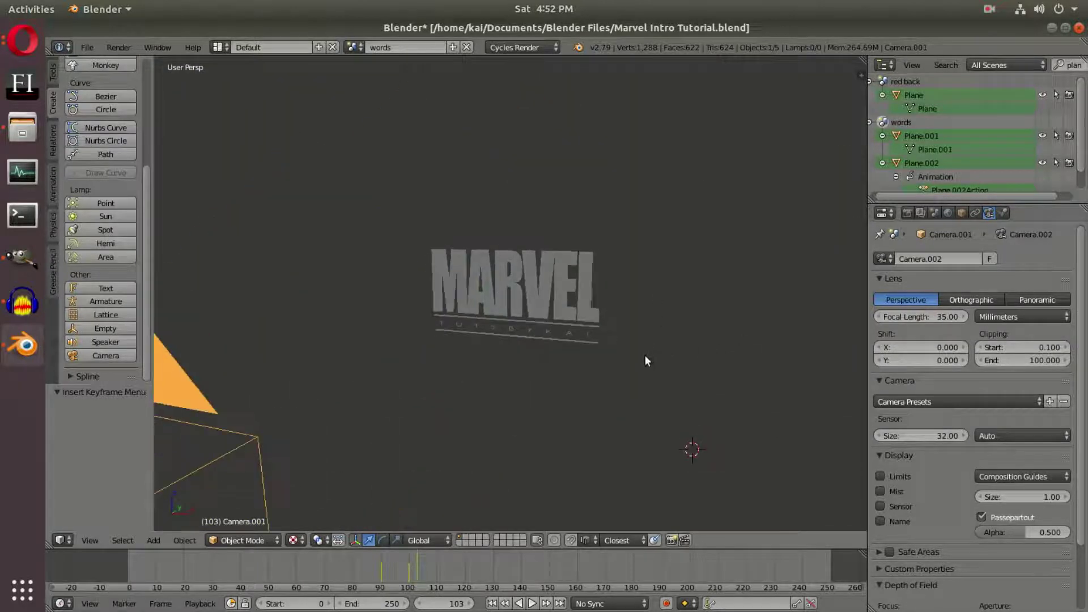
pyautogui.press('KP_Decimal')
pyautogui.press('n')
pyautogui.click(757, 362)
pyautogui.scroll(6, 510, 227)
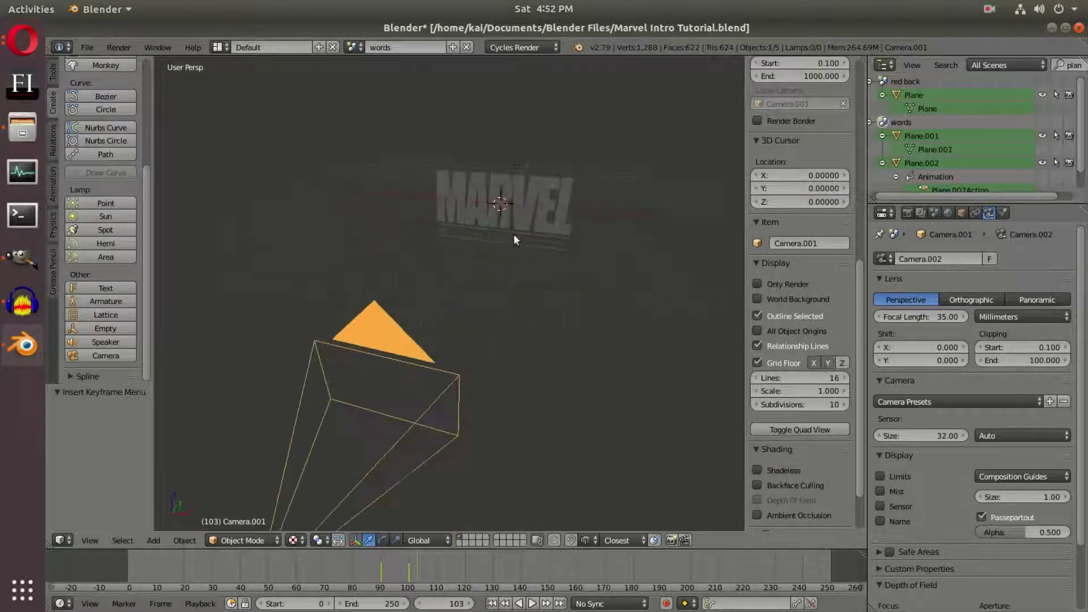
pyautogui.hotkey('shift', 'a')
pyautogui.click(601, 229)
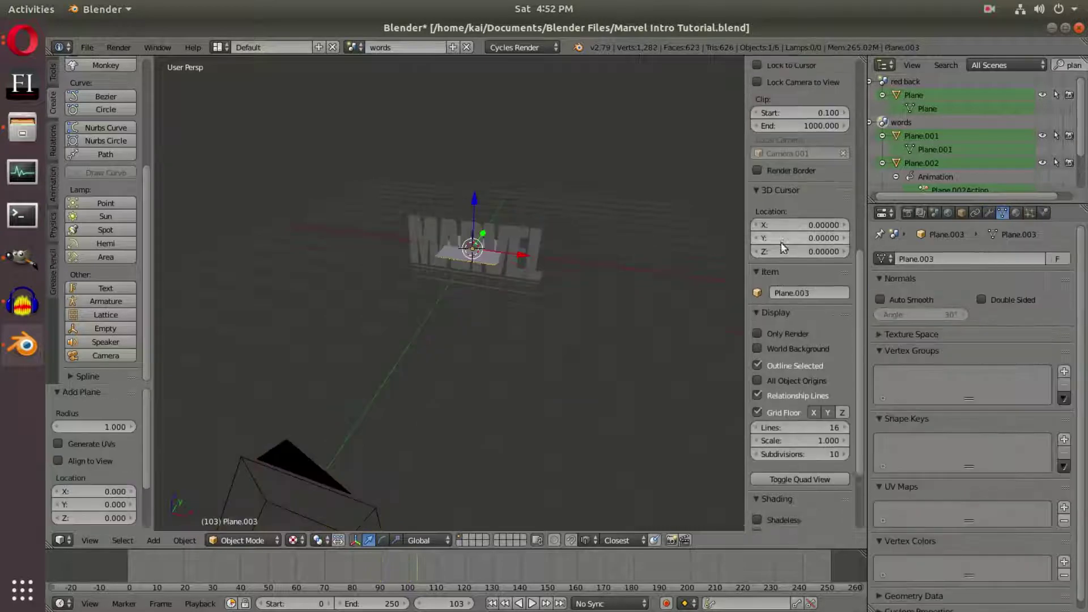
pyautogui.press('n')
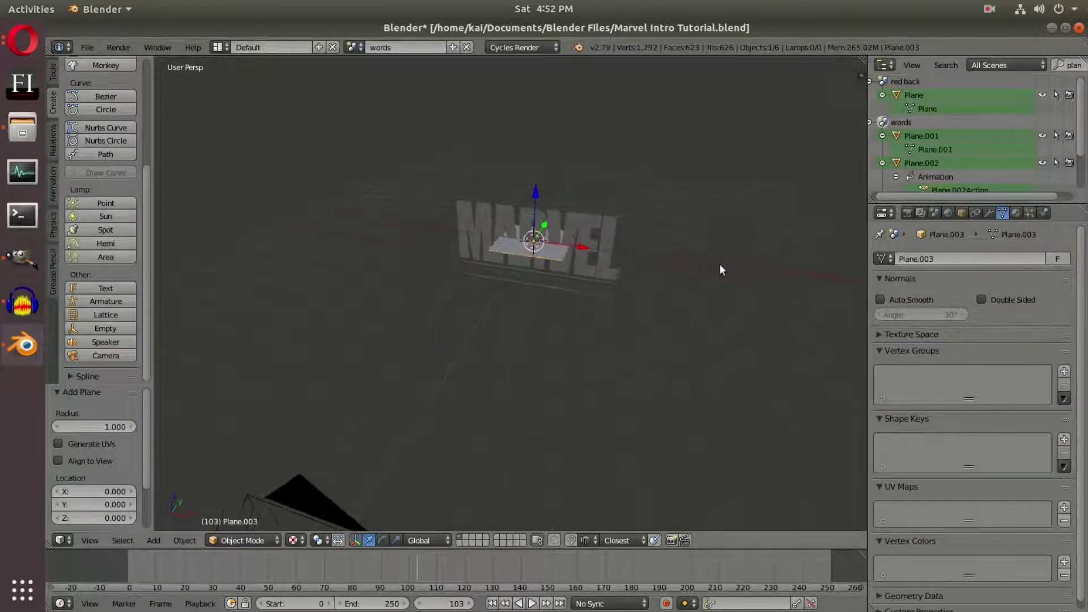
# - Rotate the new plane 90° about the X axis
pyautogui.press('r')
pyautogui.press('x')
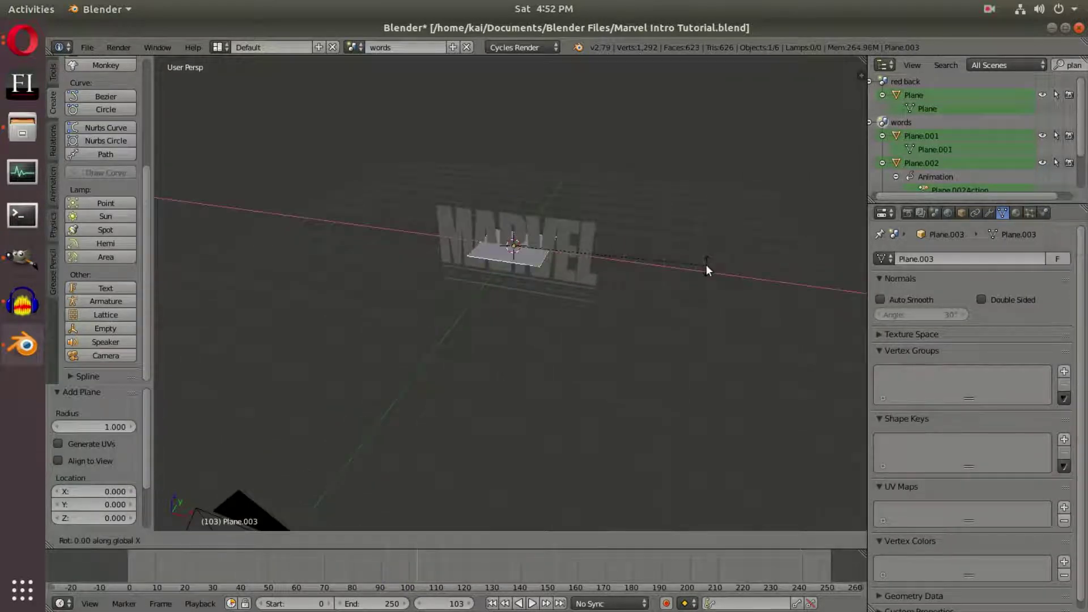
pyautogui.press('9')
pyautogui.press('0')
pyautogui.press('Return')
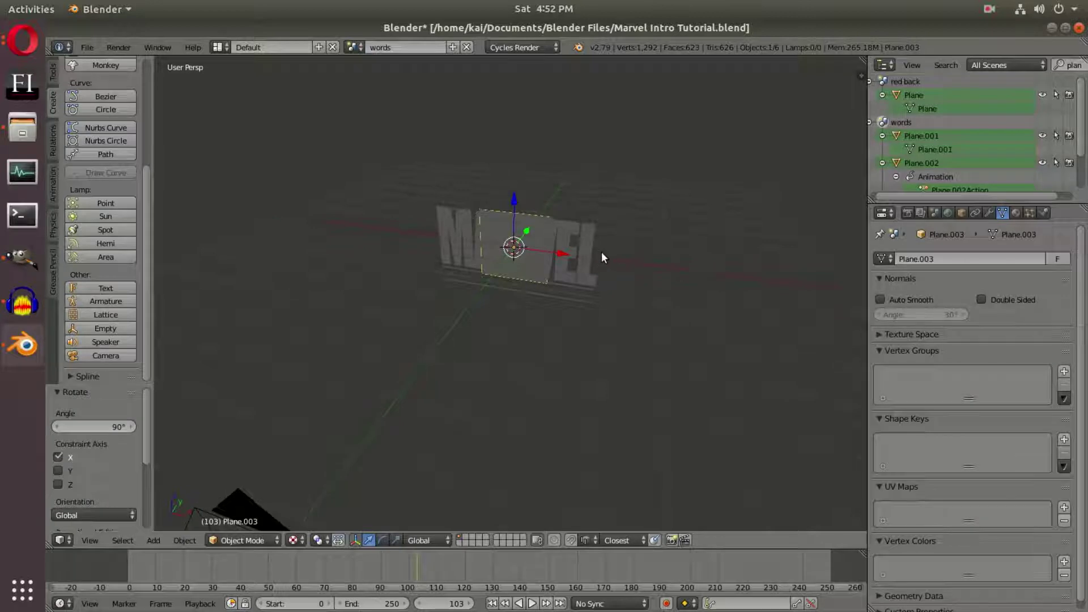
# - Scale the plane along X by about 2.364 to match the width of the MARVEL text
pyautogui.moveTo(599, 253); pyautogui.dragTo(611, 245, button='middle')
pyautogui.press('s')
pyautogui.press('x')
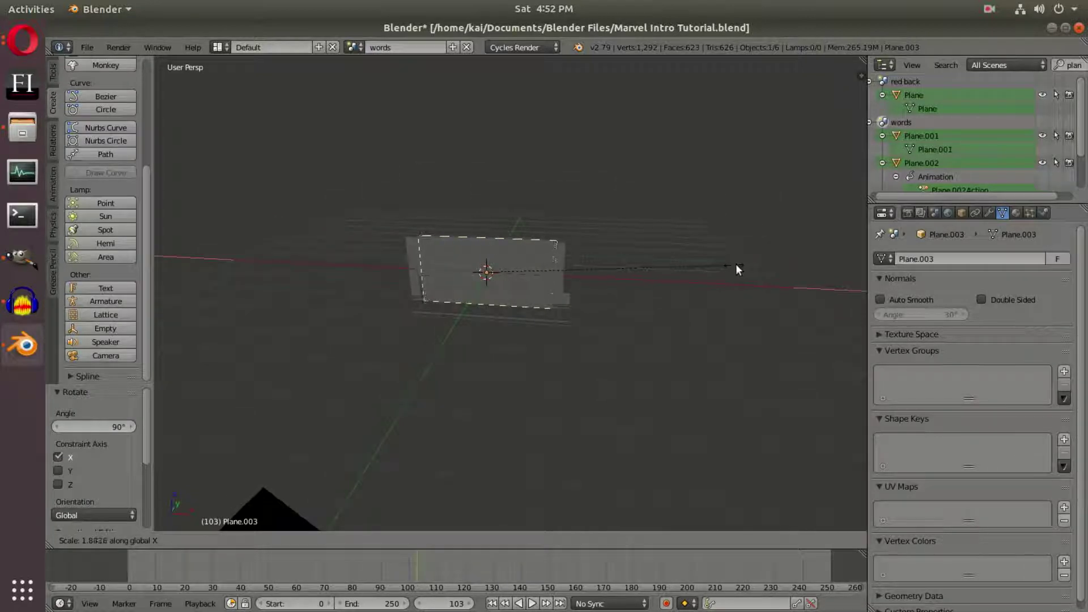
pyautogui.click(790, 266)
# - Move the plane down along Z until its upper edge meets the line below the TUTSBYKAI text
pyautogui.moveTo(720, 258); pyautogui.dragTo(538, 236, button='middle')
pyautogui.press('g')
pyautogui.press('z')
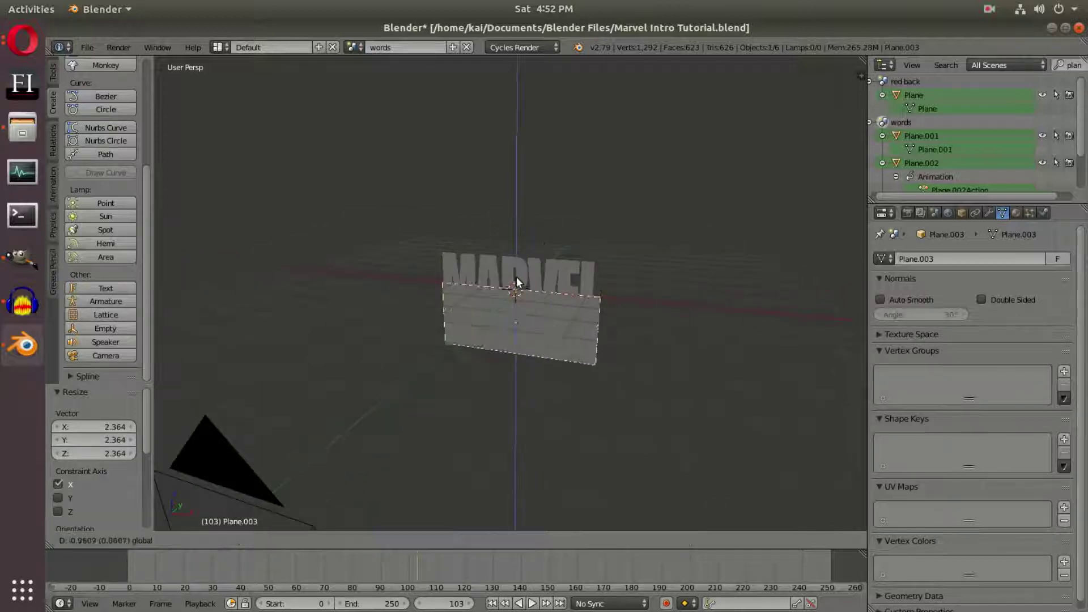
pyautogui.click(545, 306)
pyautogui.press('KP_0')
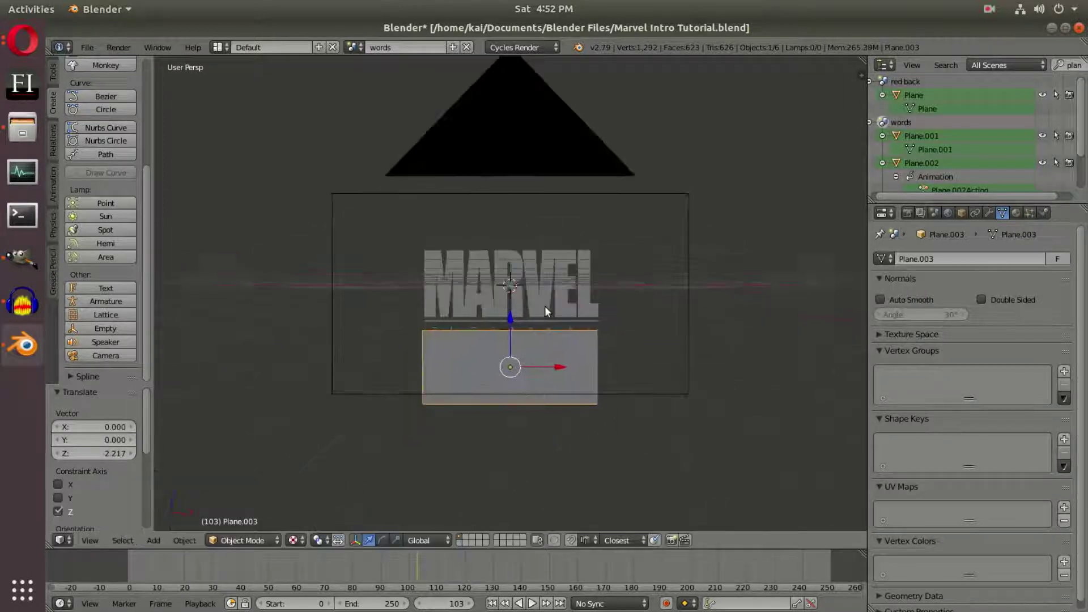
pyautogui.scroll(8, 541, 351)
pyautogui.scroll(-3, 539, 381)
pyautogui.keyDown('shift'); pyautogui.moveTo(563, 332); pyautogui.dragTo(535, 207, button='middle'); pyautogui.keyUp('shift')
pyautogui.moveTo(512, 343); pyautogui.dragTo(540, 371)
pyautogui.click(542, 368)
# - Turn on ambient occlusion in the viewport shading settings
pyautogui.press('n')
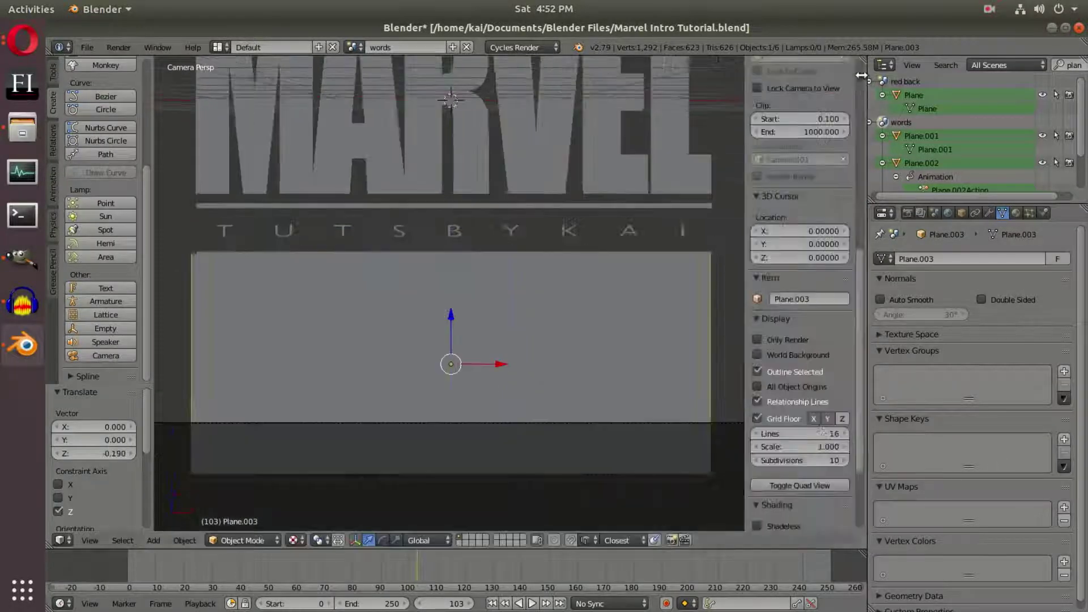
pyautogui.scroll(-4, 824, 426)
pyautogui.click(765, 456)
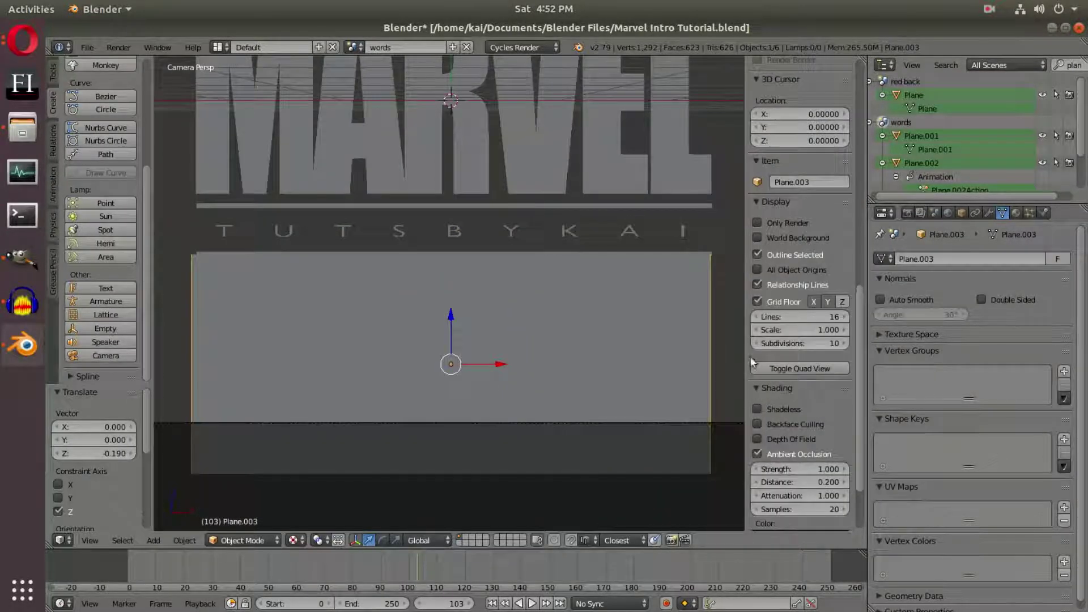
pyautogui.press('n')
# - Shift the plane about 0.057 along Y, checking it from the side, and return to the camera view
pyautogui.press('g')
pyautogui.press('y')
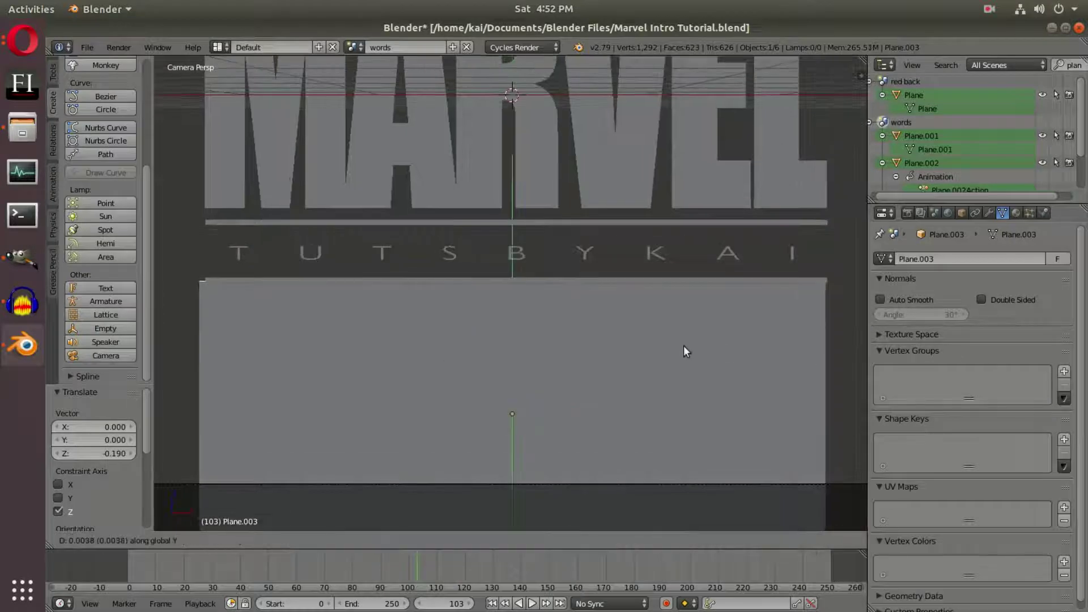
pyautogui.click(684, 356)
pyautogui.moveTo(685, 356); pyautogui.dragTo(502, 335, button='middle')
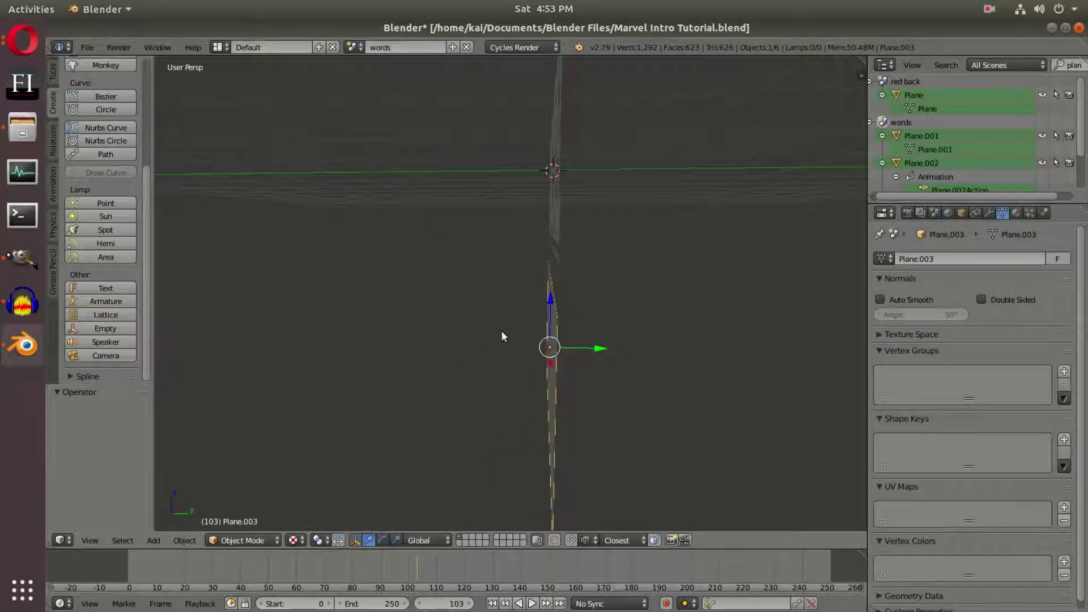
pyautogui.moveTo(574, 348); pyautogui.dragTo(544, 342, button='middle')
pyautogui.press('g')
pyautogui.press('y')
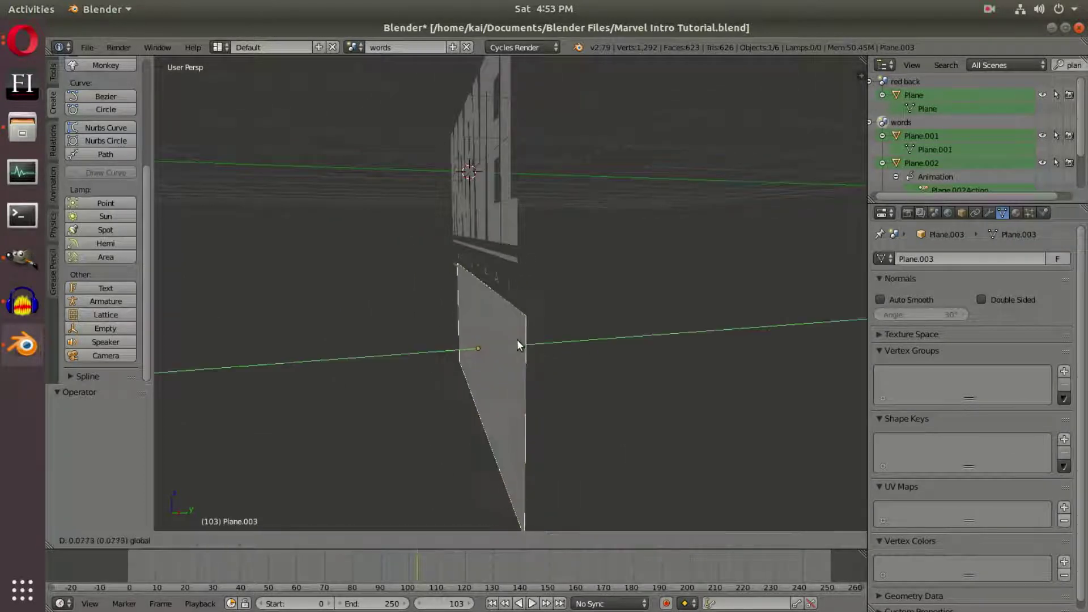
pyautogui.click(515, 340)
pyautogui.press('KP_0')
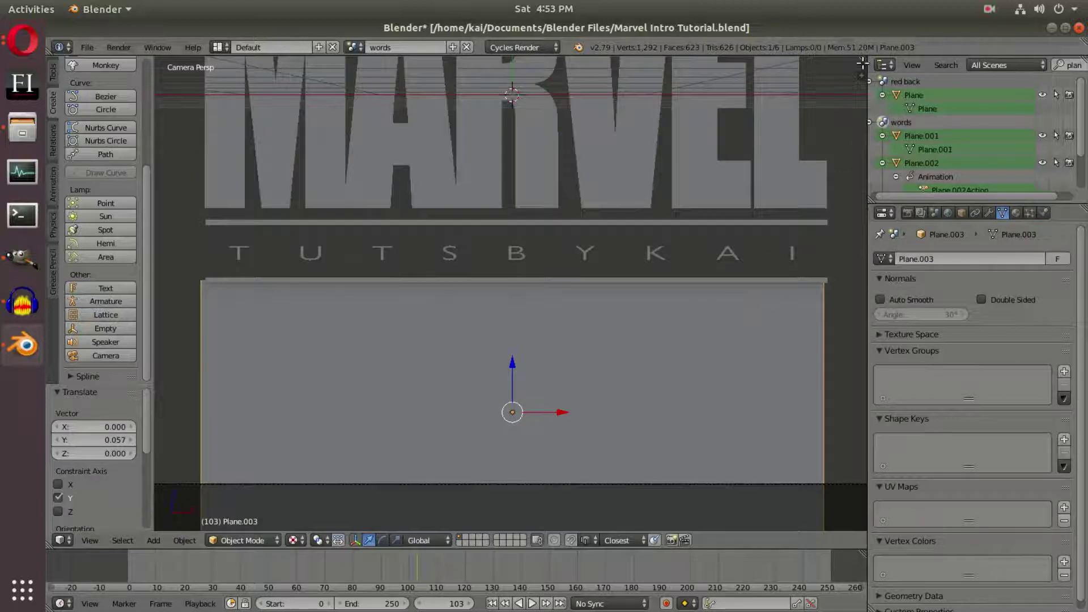
# - Set the ambient occlusion strength to 5.1, distance to 1.2, attenuation to 1.14 and samples to 1
pyautogui.press('n')
pyautogui.scroll(-4, 833, 312)
pyautogui.moveTo(796, 388); pyautogui.dragTo(797, 413)
pyautogui.moveTo(821, 426); pyautogui.dragTo(797, 426)
pyautogui.moveTo(792, 387)
pyautogui.mouseDown()
pyautogui.moveTo(760, 388)
pyautogui.moveTo(810, 386)
pyautogui.moveTo(796, 386)
pyautogui.mouseUp()
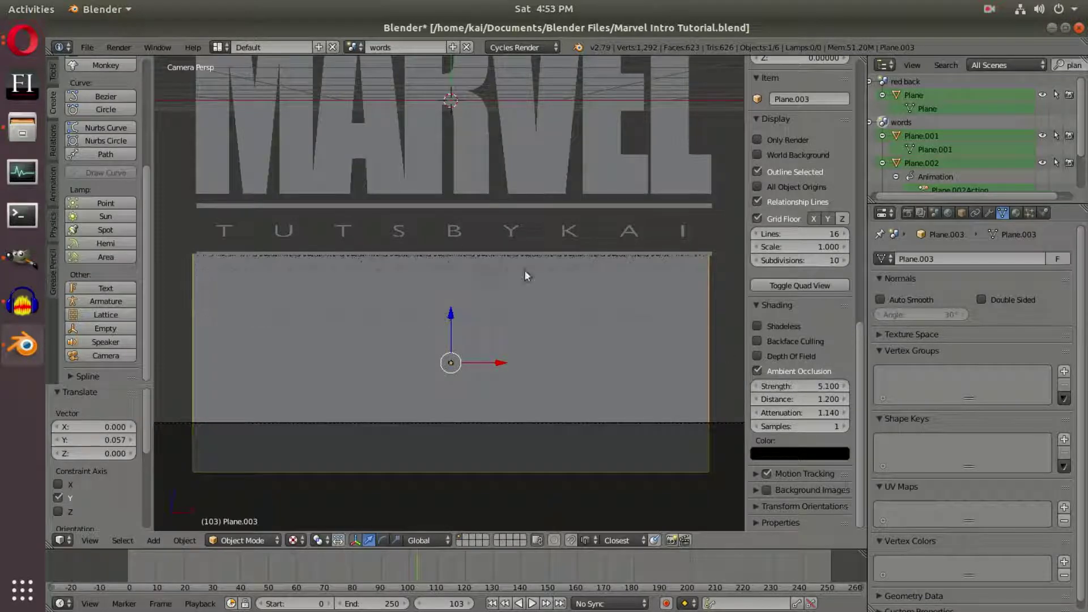
# - Set the ambient occlusion distance to 0.42 and the samples to 30
pyautogui.scroll(4, 481, 205)
pyautogui.scroll(-2, 412, 208)
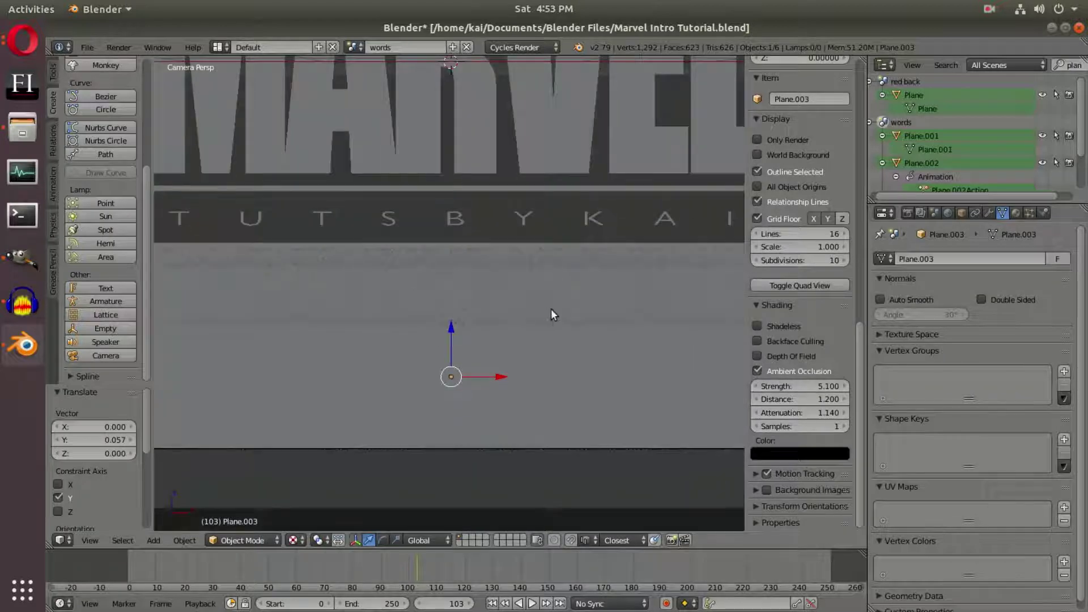
pyautogui.scroll(2, 550, 308)
pyautogui.moveTo(804, 399); pyautogui.dragTo(788, 399)
pyautogui.scroll(-2, 573, 316)
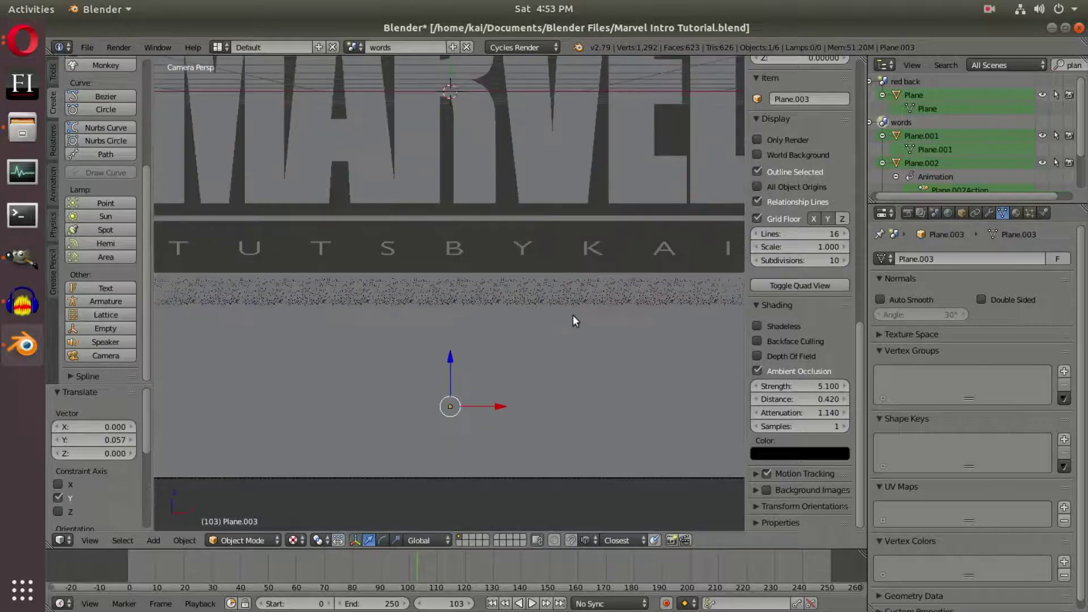
pyautogui.scroll(3, 572, 317)
pyautogui.moveTo(820, 427); pyautogui.dragTo(839, 427)
pyautogui.scroll(-2, 523, 341)
pyautogui.scroll(2, 532, 329)
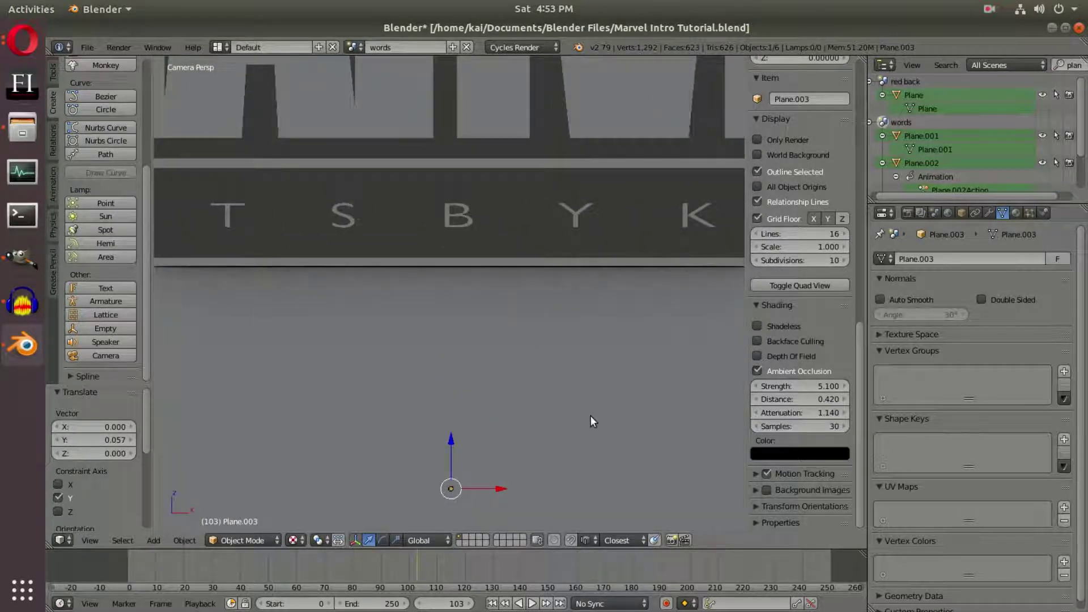
pyautogui.press('g')
pyautogui.press('z')
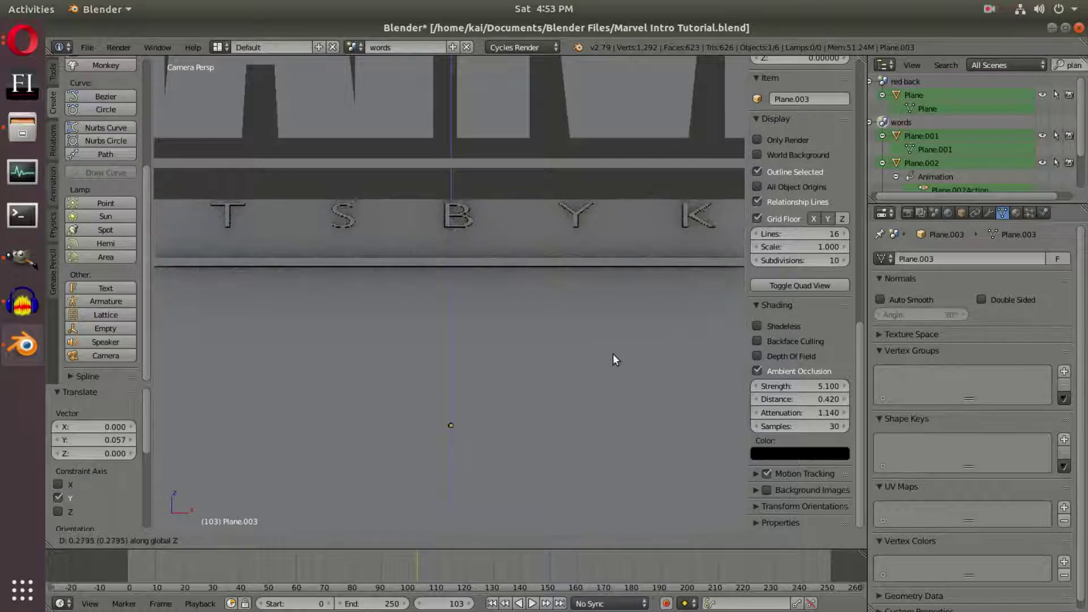
pyautogui.rightClick(612, 365)
# - Shift the plane about -0.03 along Y and the TUTSBYKAI text about 0.111 along Y
pyautogui.moveTo(610, 365); pyautogui.dragTo(466, 340, button='middle')
pyautogui.moveTo(529, 486); pyautogui.dragTo(524, 481)
pyautogui.moveTo(524, 480); pyautogui.dragTo(532, 403, button='middle')
pyautogui.rightClick(525, 399)
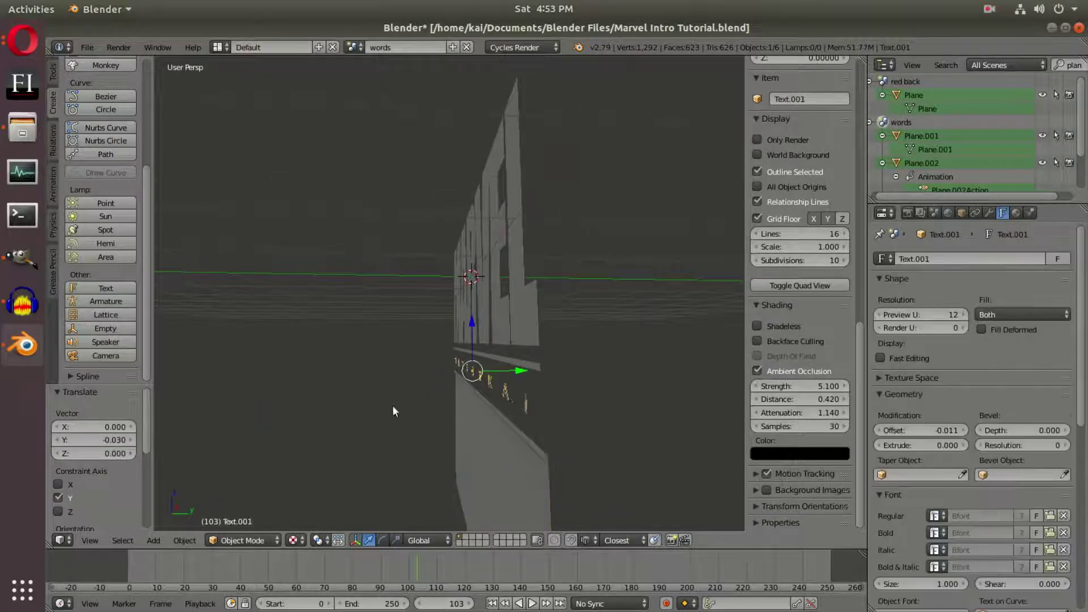
pyautogui.moveTo(517, 374); pyautogui.dragTo(525, 369)
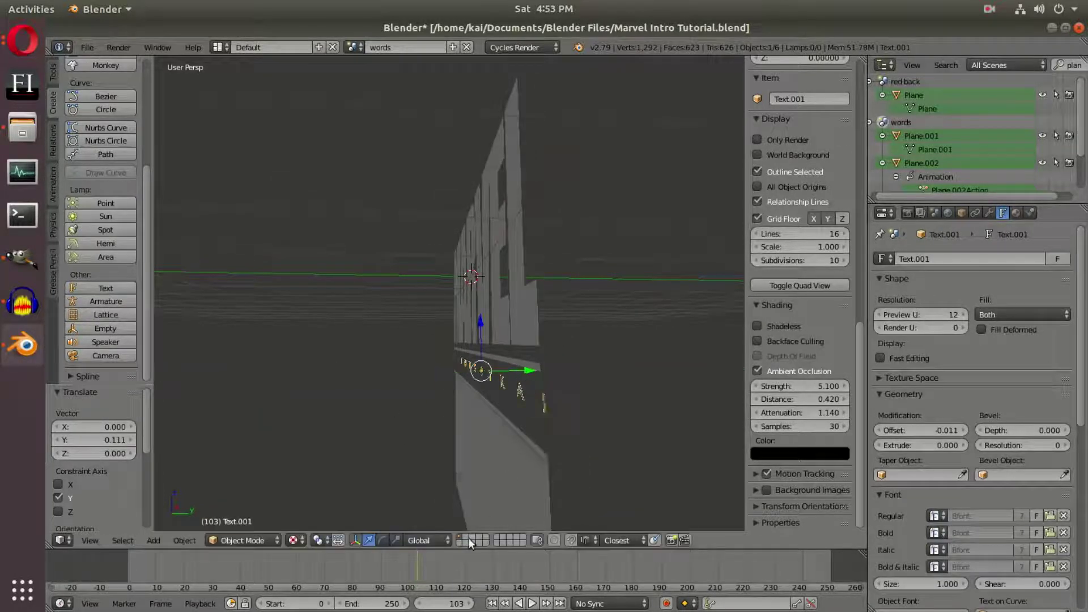
# - Go to frame 102, shift the plane about 0.037 along Y and select the lower line above it
pyautogui.click(412, 559)
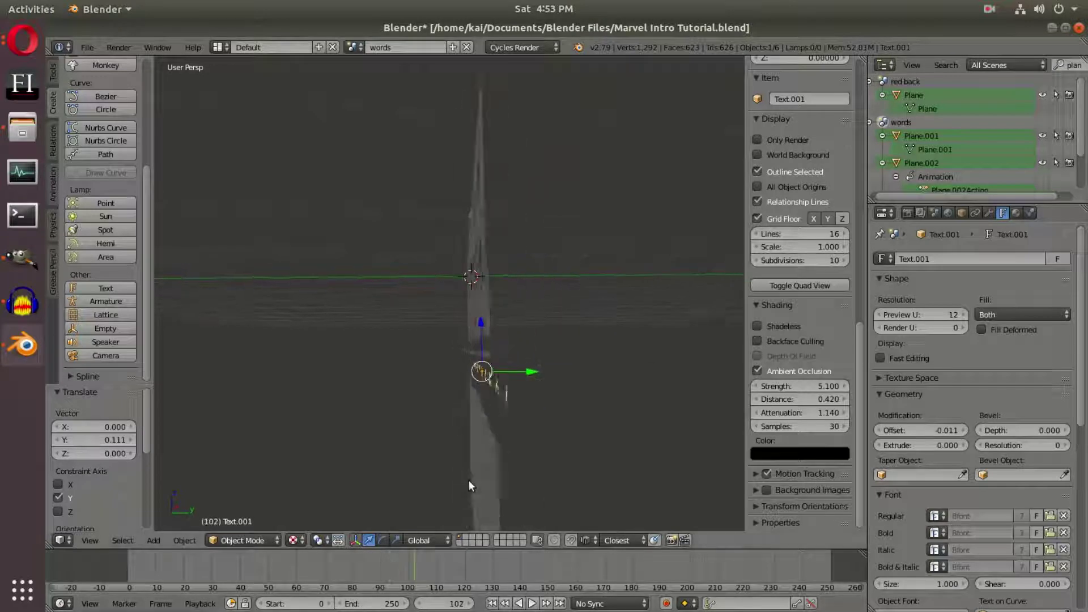
pyautogui.rightClick(490, 412)
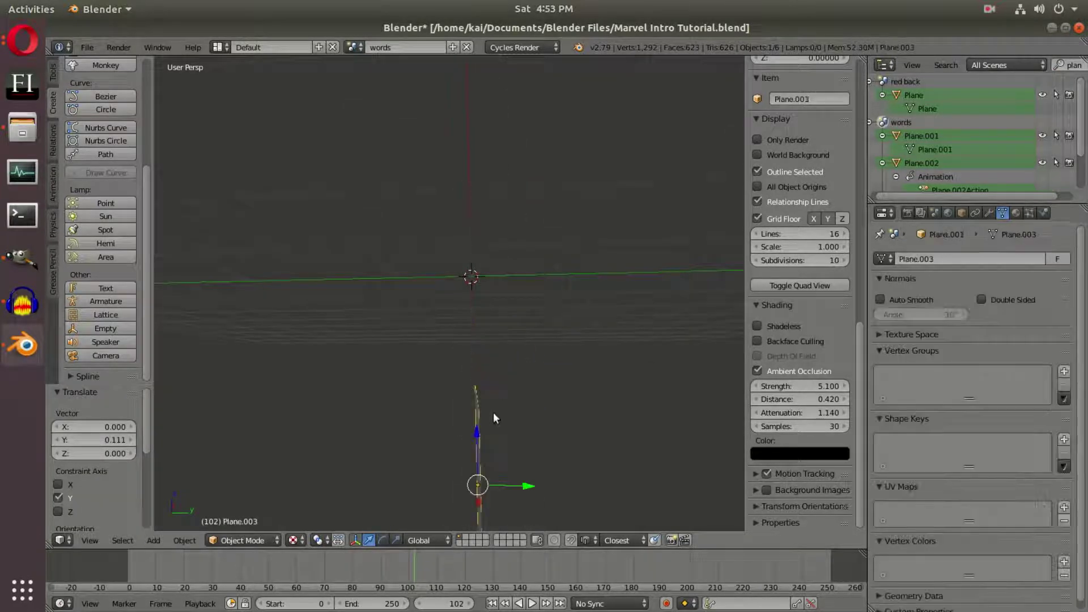
pyautogui.moveTo(508, 481); pyautogui.dragTo(518, 483)
pyautogui.moveTo(494, 430); pyautogui.dragTo(506, 433, button='middle')
pyautogui.rightClick(490, 393)
pyautogui.rightClick(487, 406)
pyautogui.rightClick(487, 400)
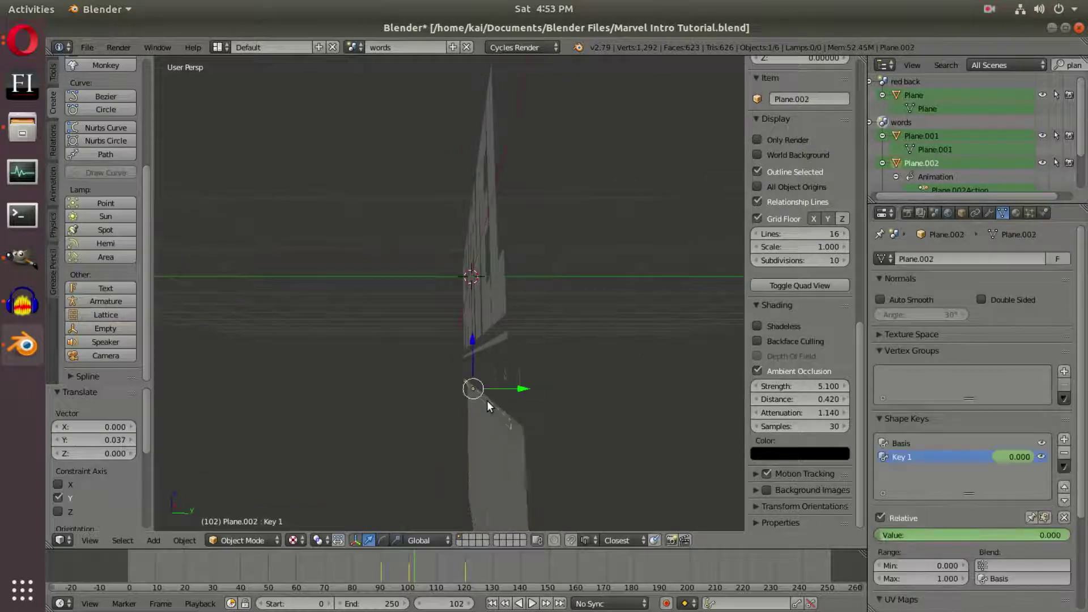
# - Switch the viewport to Material shading and assign the existing Material.001 to the large plane below the text
pyautogui.click(293, 539)
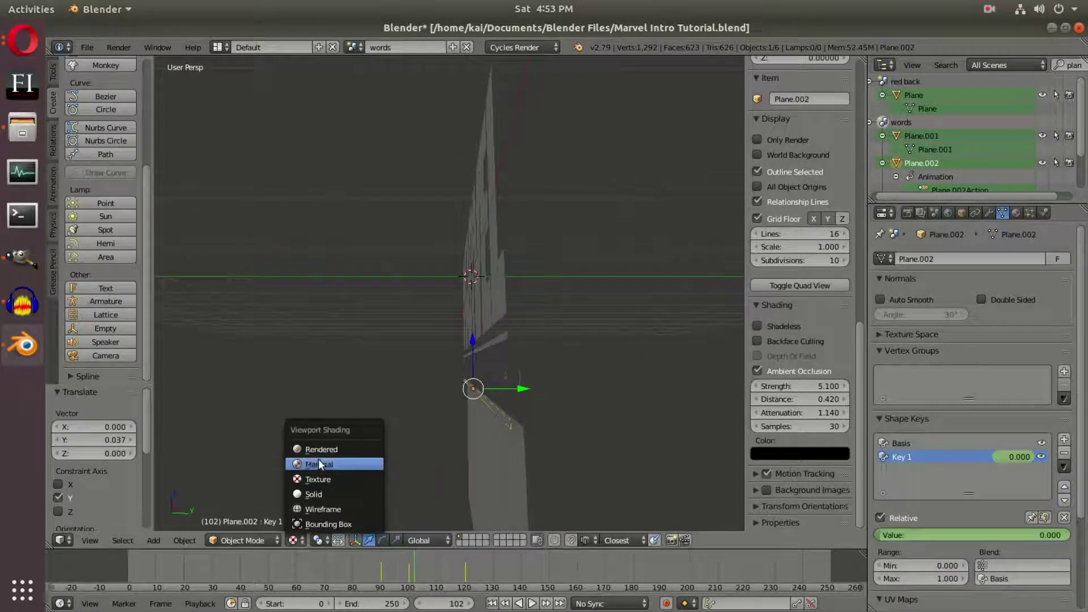
pyautogui.click(363, 464)
pyautogui.rightClick(507, 464)
pyautogui.moveTo(507, 465); pyautogui.dragTo(555, 431, button='middle')
pyautogui.click(1016, 213)
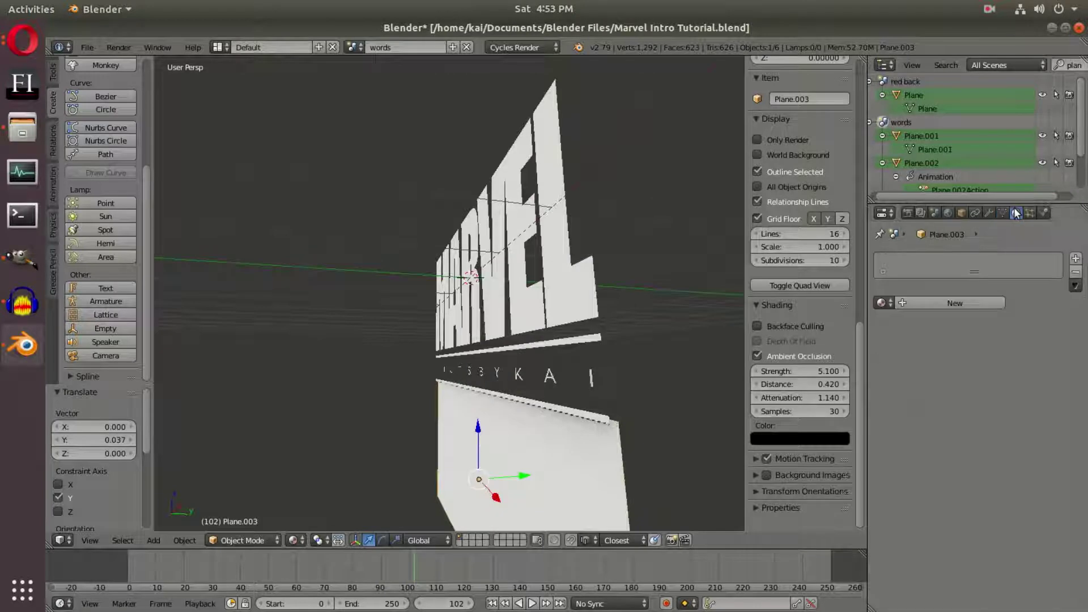
pyautogui.click(882, 303)
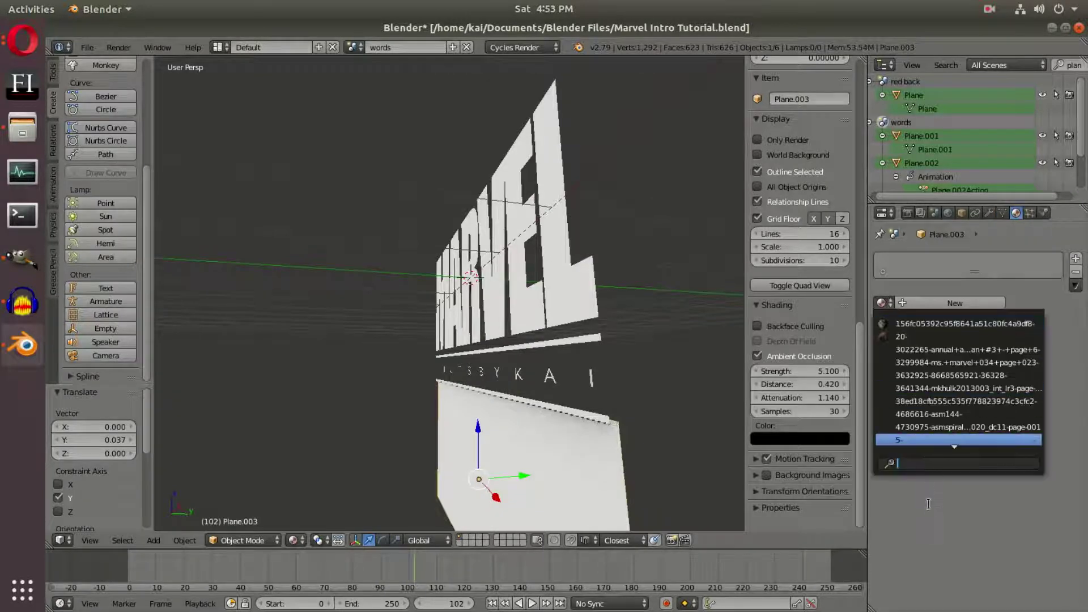
pyautogui.scroll(-10, 949, 493)
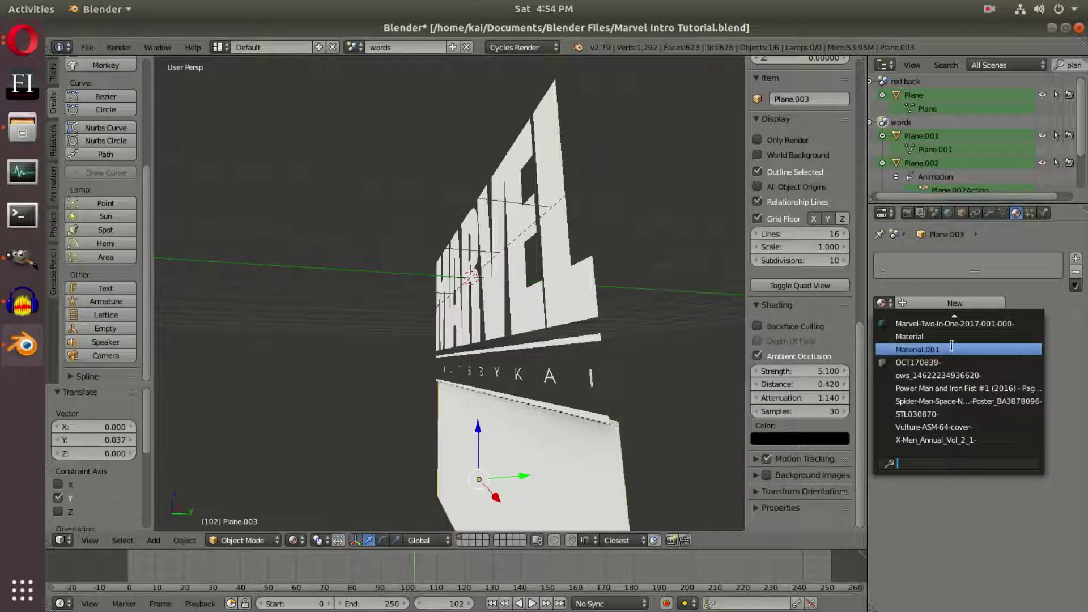
pyautogui.click(951, 348)
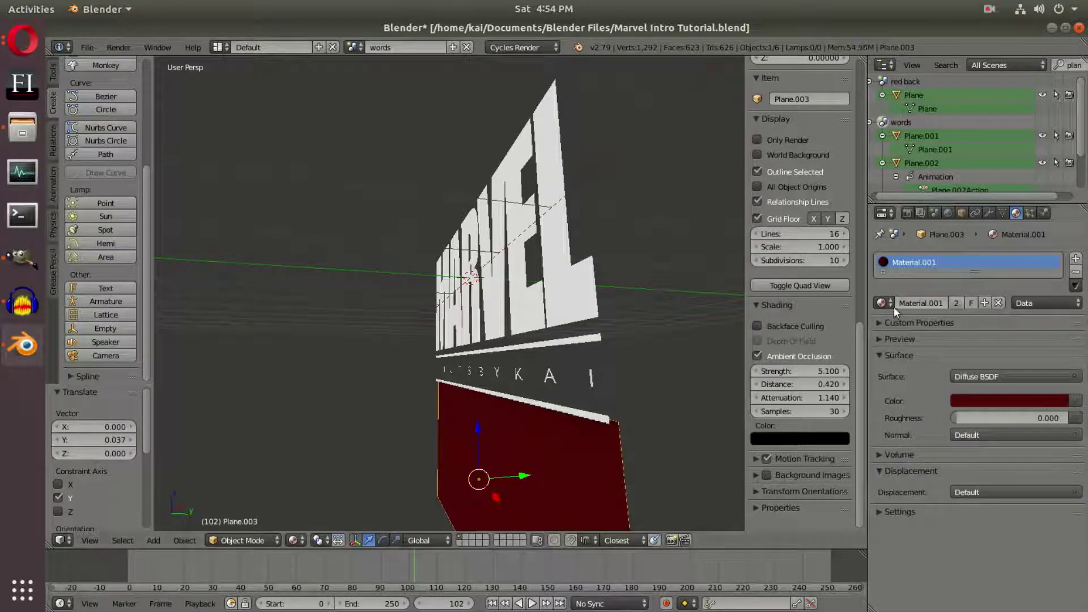
# - Rename the plane's material to red
pyautogui.write('red')
pyautogui.press('Return')
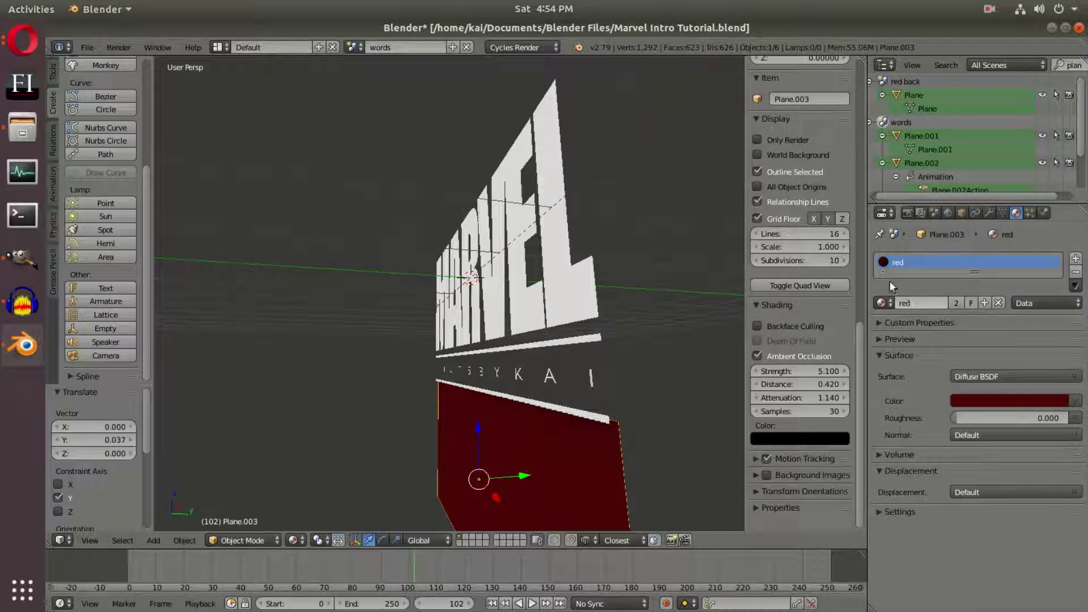
pyautogui.moveTo(622, 369)
pyautogui.mouseDown(button='middle')
pyautogui.moveTo(641, 369)
pyautogui.moveTo(614, 372)
pyautogui.mouseUp(button='middle')
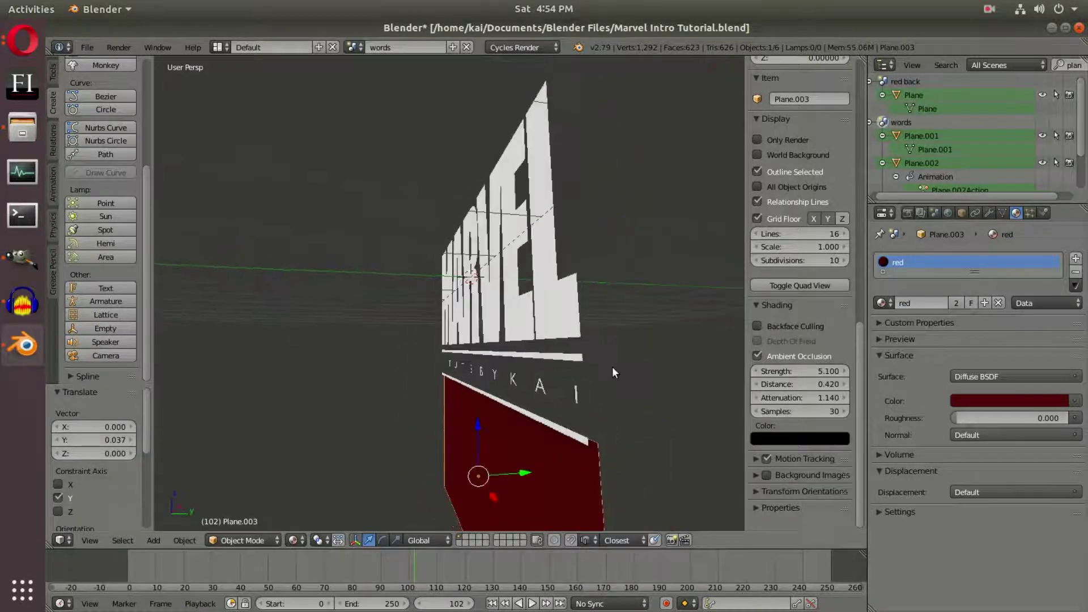
# - View the red back and main scenes, set the viewport to Texture shading and return to the words scene
pyautogui.click(355, 47)
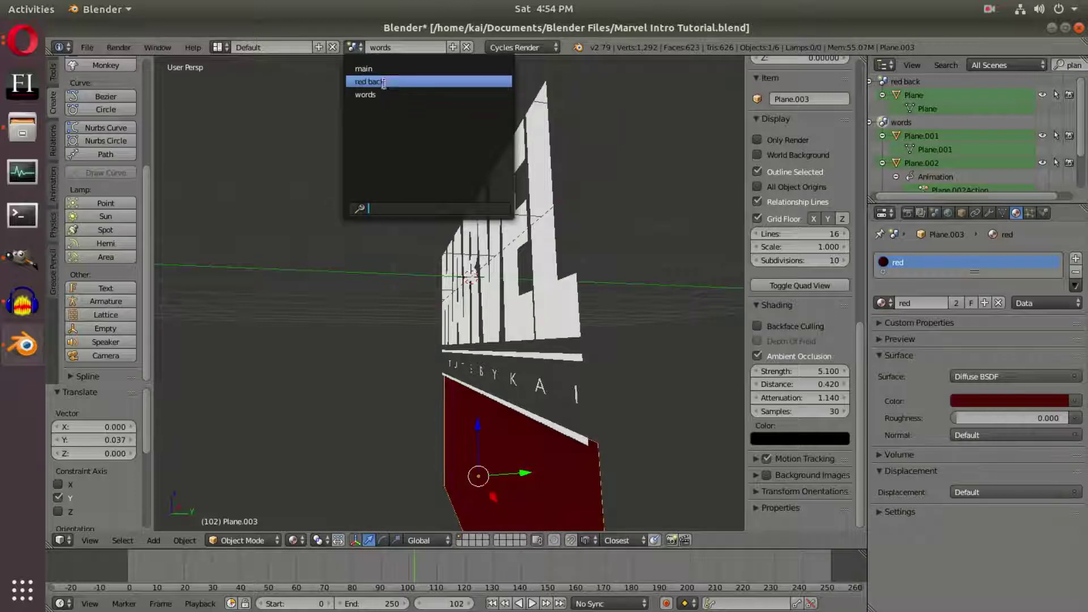
pyautogui.click(371, 80)
pyautogui.click(362, 48)
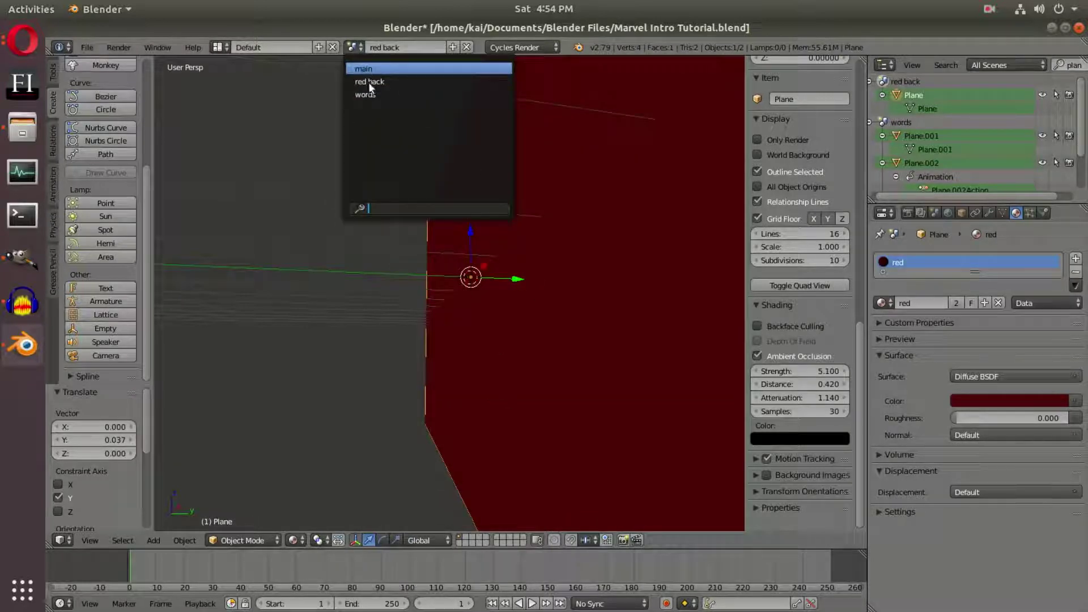
pyautogui.press('Return')
pyautogui.click(292, 540)
pyautogui.click(315, 487)
pyautogui.click(355, 47)
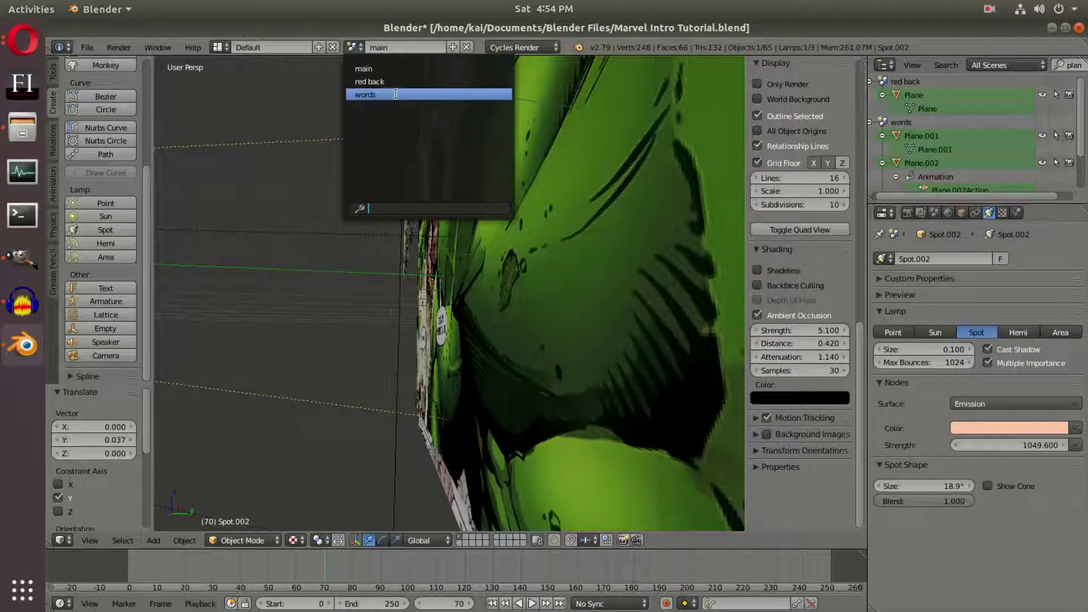
pyautogui.click(374, 95)
pyautogui.moveTo(512, 329); pyautogui.dragTo(509, 460, button='middle')
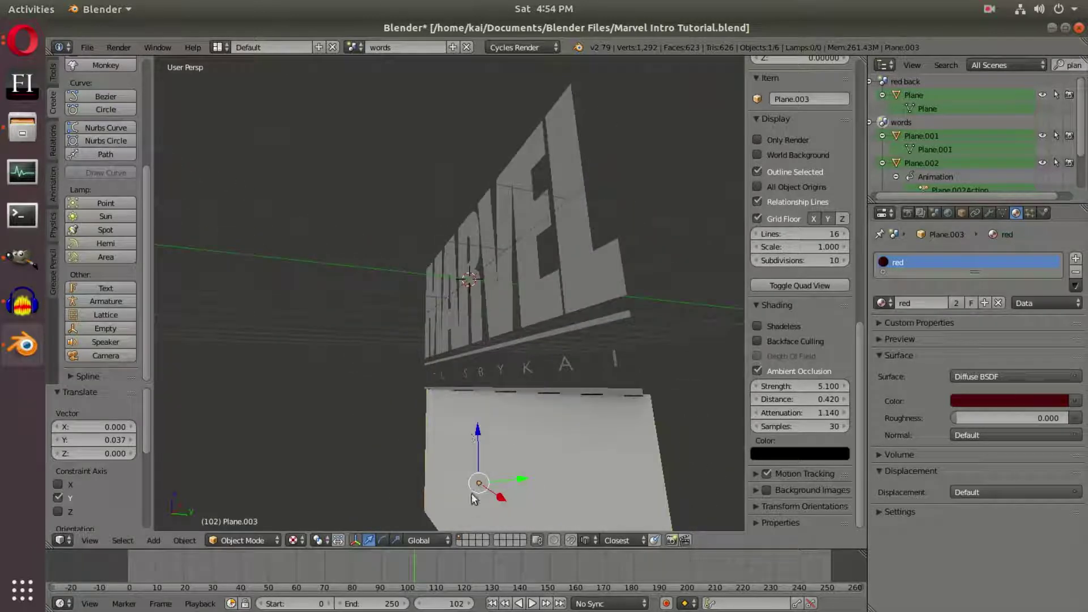
# - At frame 90 in camera view, raise the masking plane about 0.352 along Z to cover the subtitle and insert a keyframe
pyautogui.press('Left')
pyautogui.press('Left')
pyautogui.press('Left')
pyautogui.press('Left')
pyautogui.press('Left')
pyautogui.press('Left')
pyautogui.press('Left')
pyautogui.press('Left')
pyautogui.press('Left')
pyautogui.press('Left')
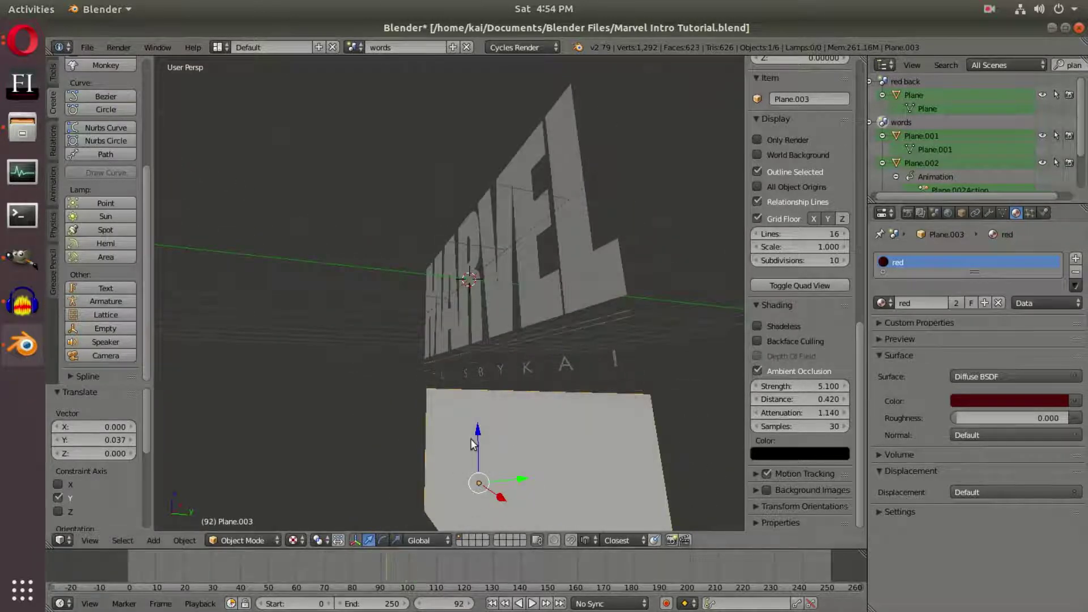
pyautogui.press('KP_0')
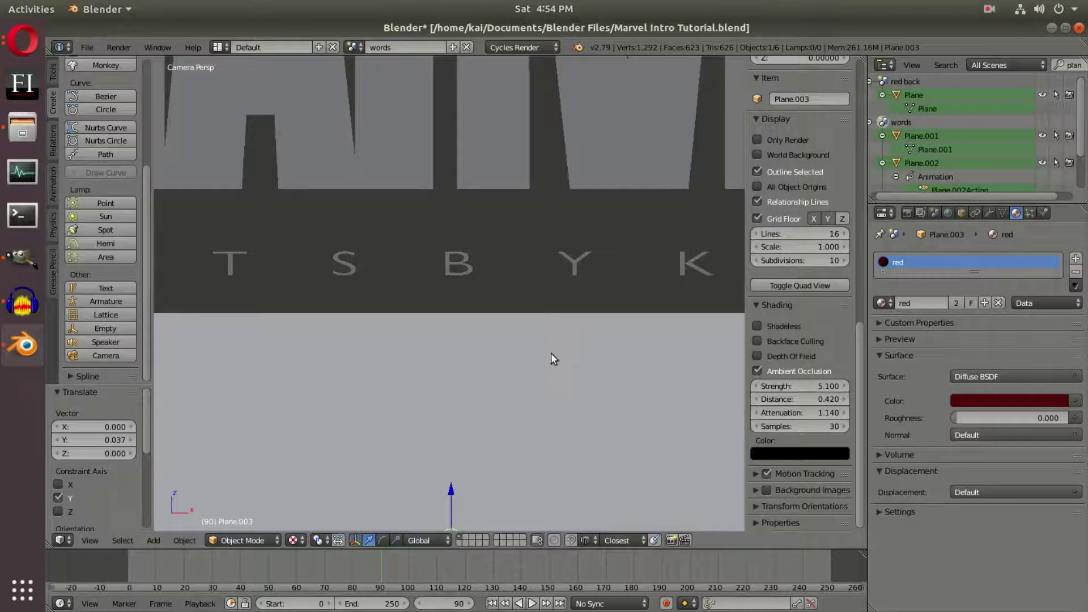
pyautogui.press('g')
pyautogui.press('z')
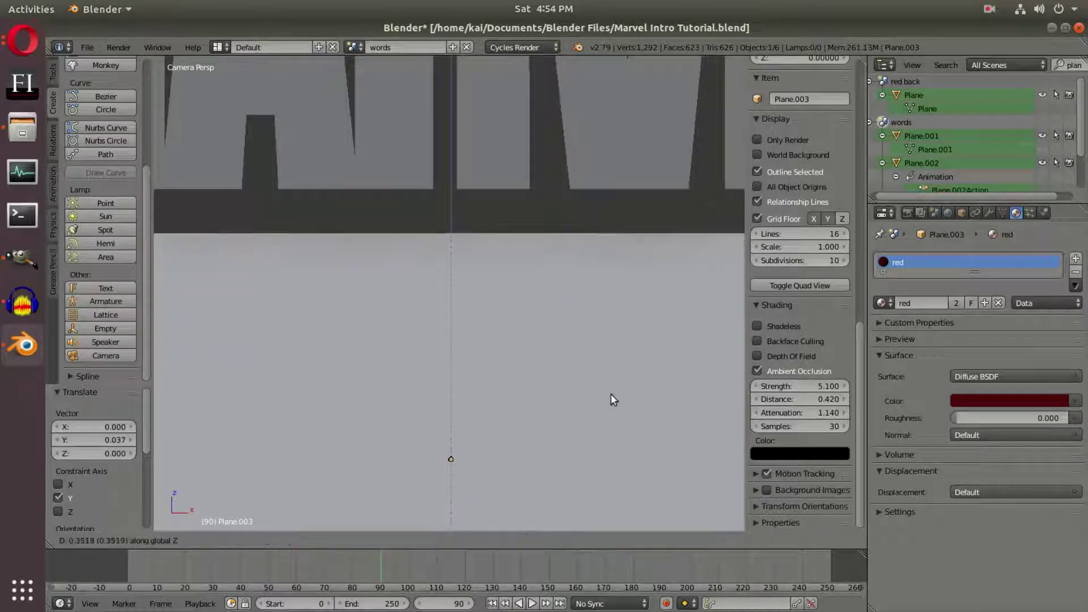
pyautogui.click(610, 399)
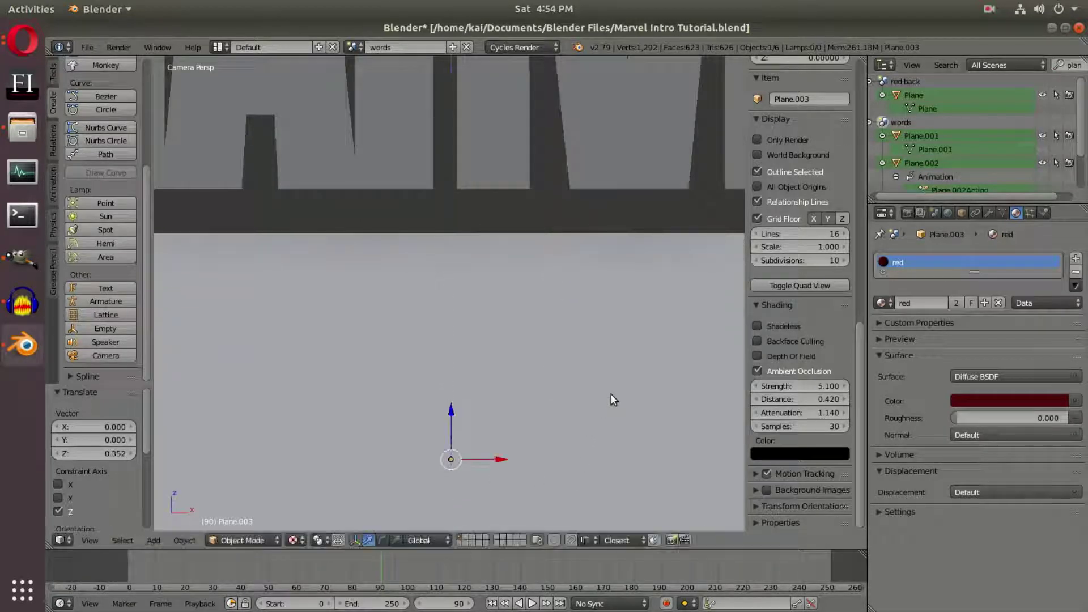
pyautogui.press('i')
pyautogui.click(542, 279)
# - Scale the masking plane to about 0.36 along Z, move it up over the subtitle and keyframe it again at frame 90
pyautogui.scroll(-3, 552, 275)
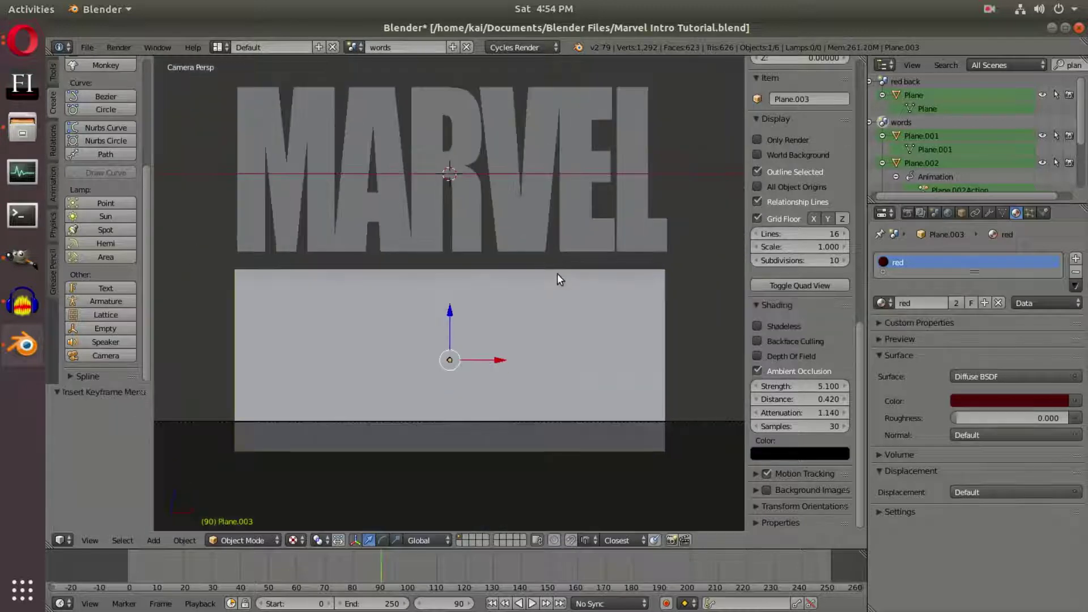
pyautogui.press('s')
pyautogui.press('z')
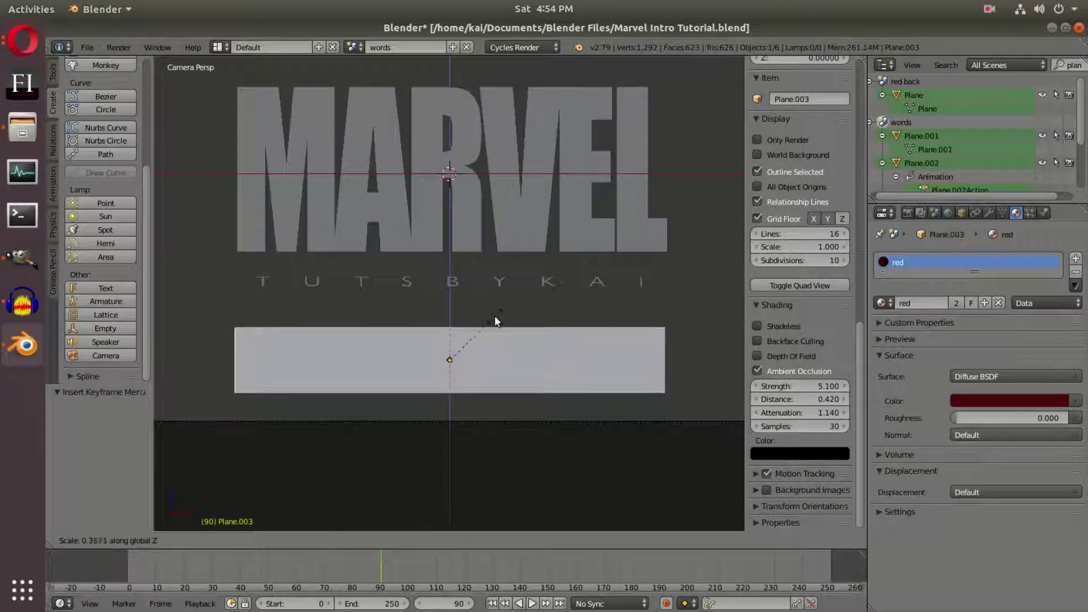
pyautogui.click(491, 316)
pyautogui.moveTo(447, 316); pyautogui.dragTo(488, 254)
pyautogui.press('i')
pyautogui.click(506, 237)
pyautogui.scroll(3, 505, 235)
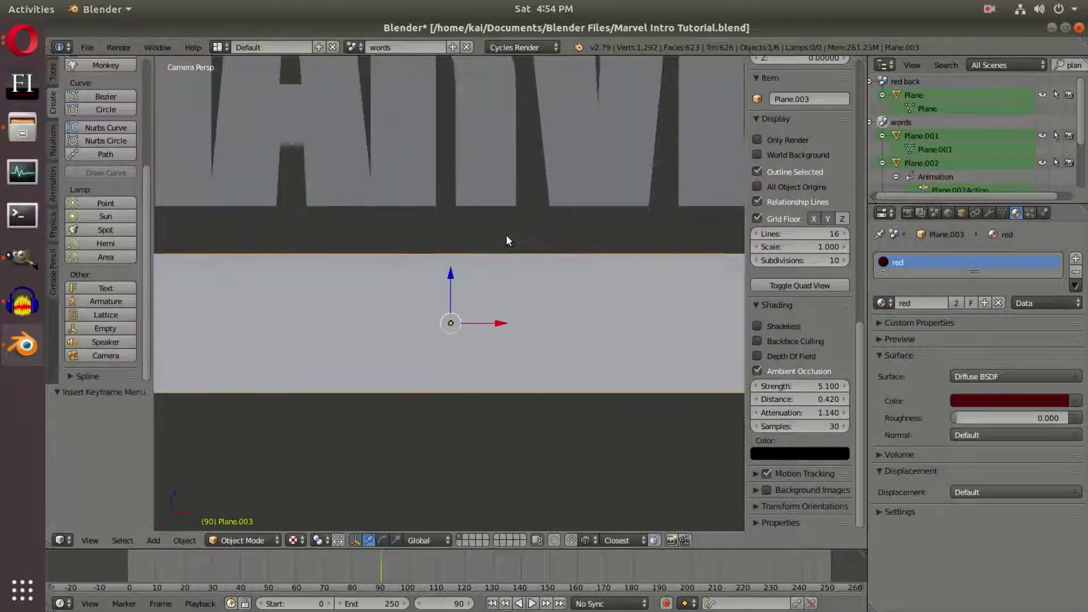
# - Go to frame 100 and move the masking plane about -0.285 along Z so its upper edge sits behind the lower line
pyautogui.click(407, 551)
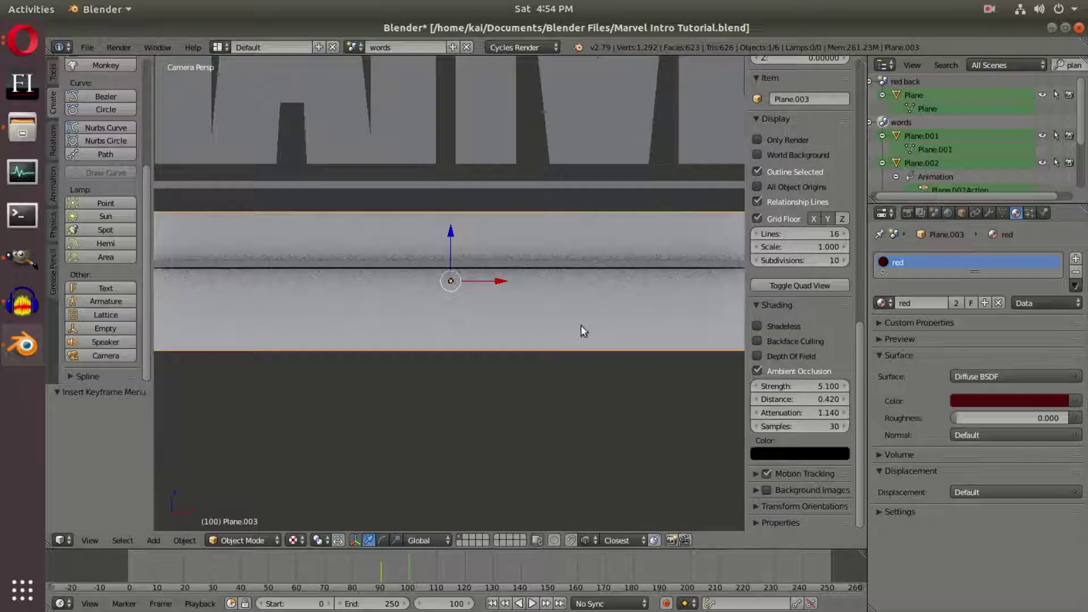
pyautogui.moveTo(449, 235); pyautogui.dragTo(479, 283)
pyautogui.scroll(2, 470, 266)
pyautogui.rightClick(456, 226)
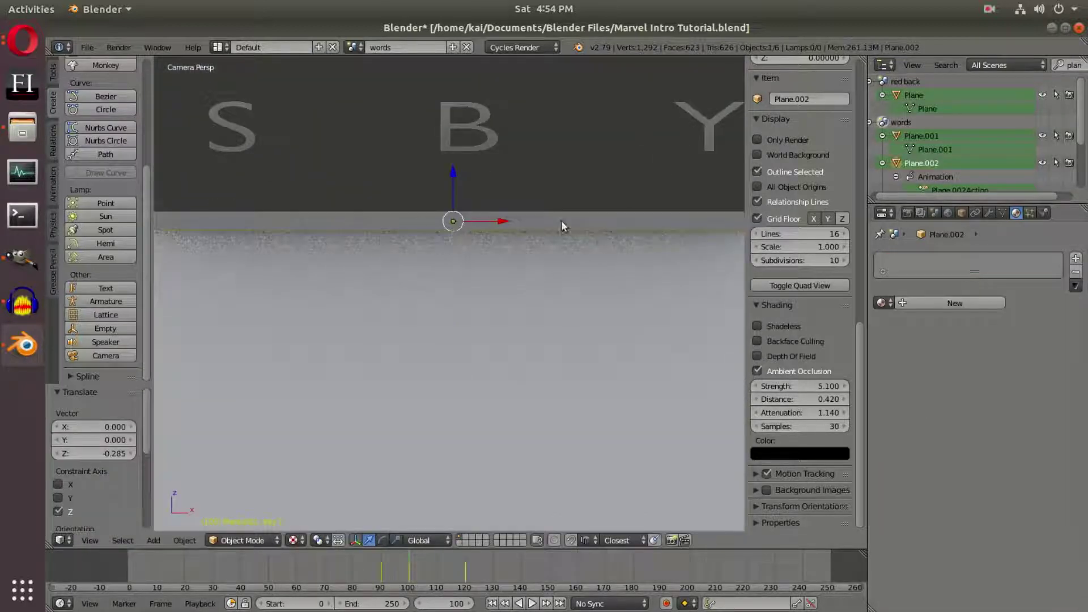
pyautogui.rightClick(587, 285)
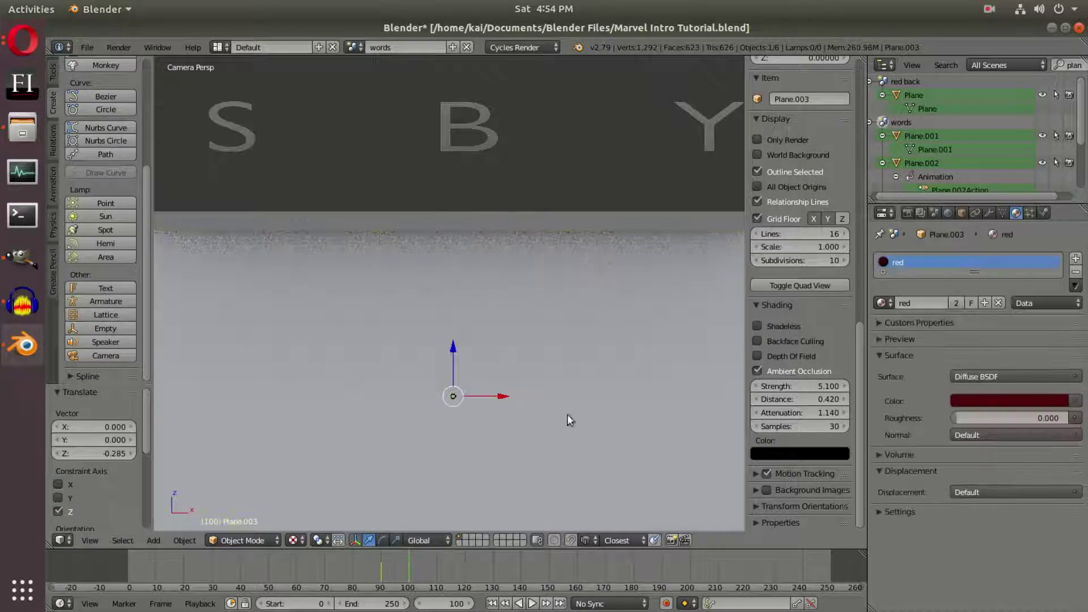
# - Switch the viewport to Material shading, check the plane against the lower line and keyframe it at frame 100
pyautogui.click(293, 539)
pyautogui.click(309, 467)
pyautogui.scroll(-2, 398, 351)
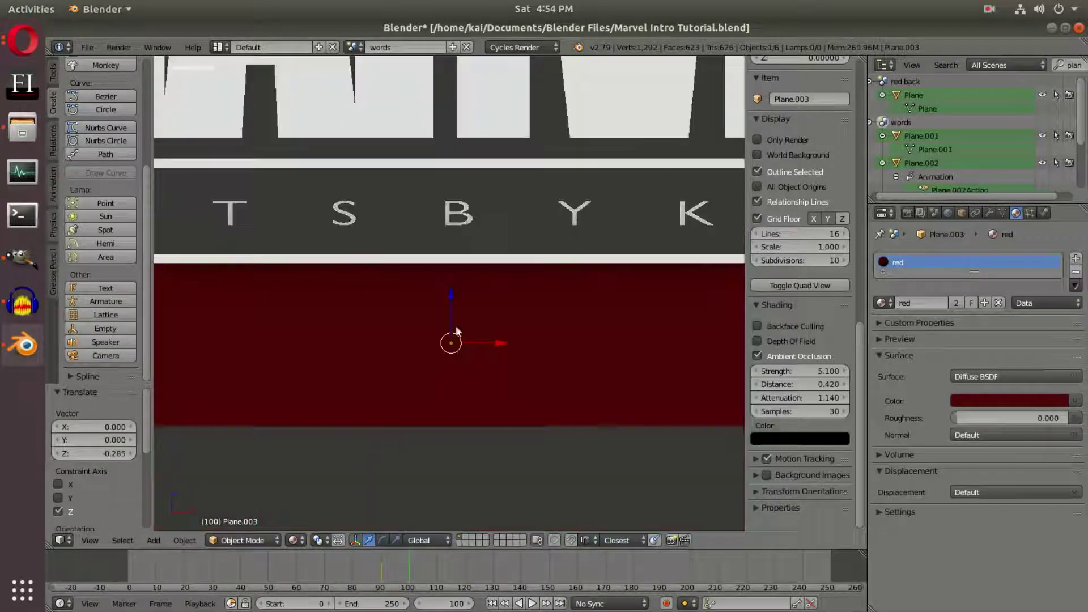
pyautogui.scroll(-4, 509, 356)
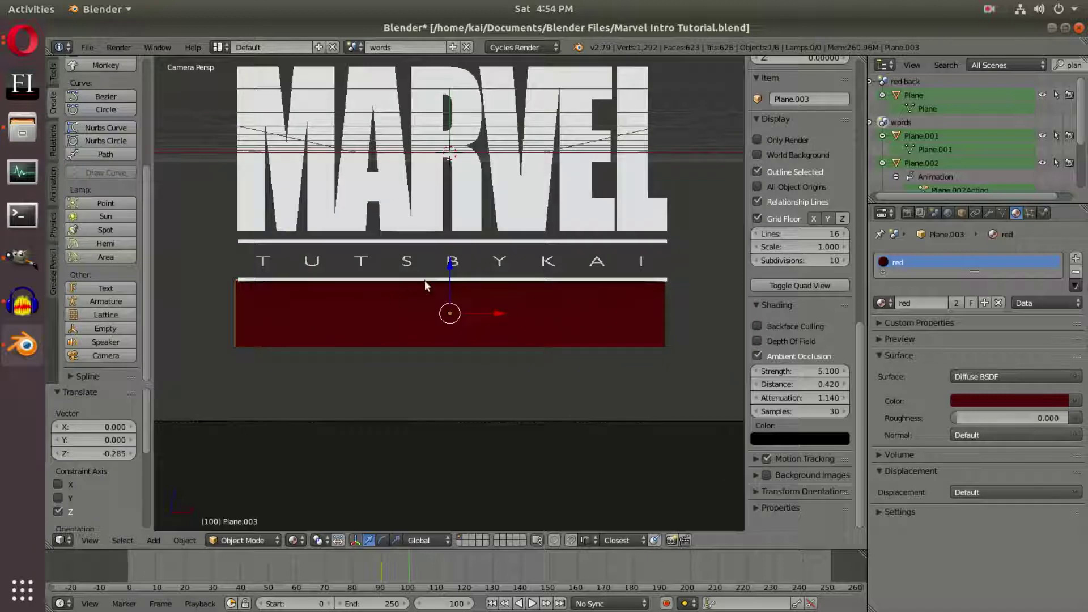
pyautogui.scroll(2, 424, 280)
pyautogui.scroll(2, 499, 241)
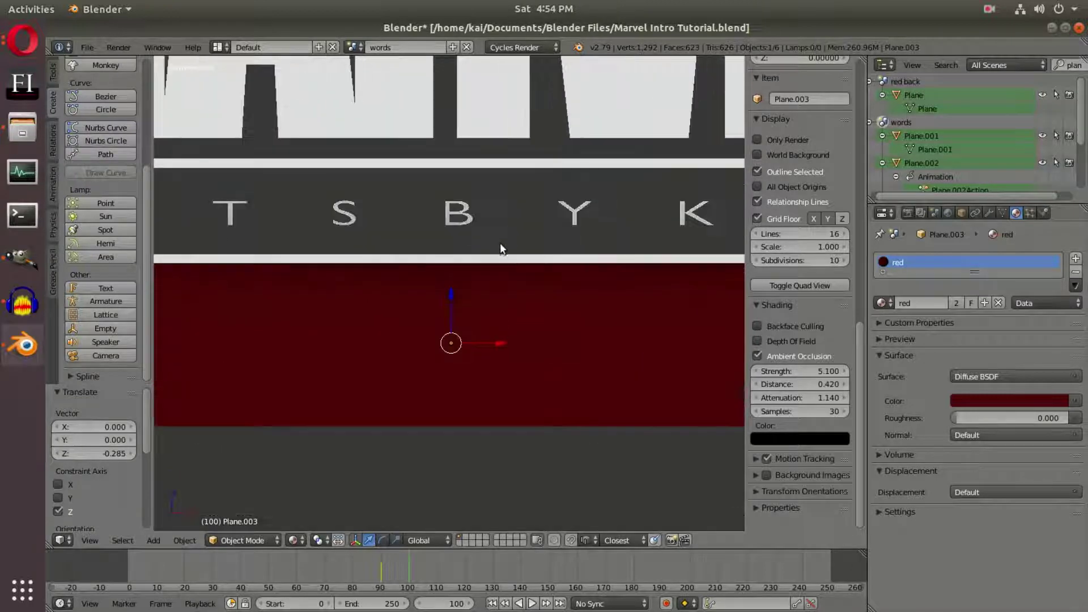
pyautogui.keyDown('shift'); pyautogui.moveTo(500, 241); pyautogui.dragTo(507, 310, button='middle'); pyautogui.keyUp('shift')
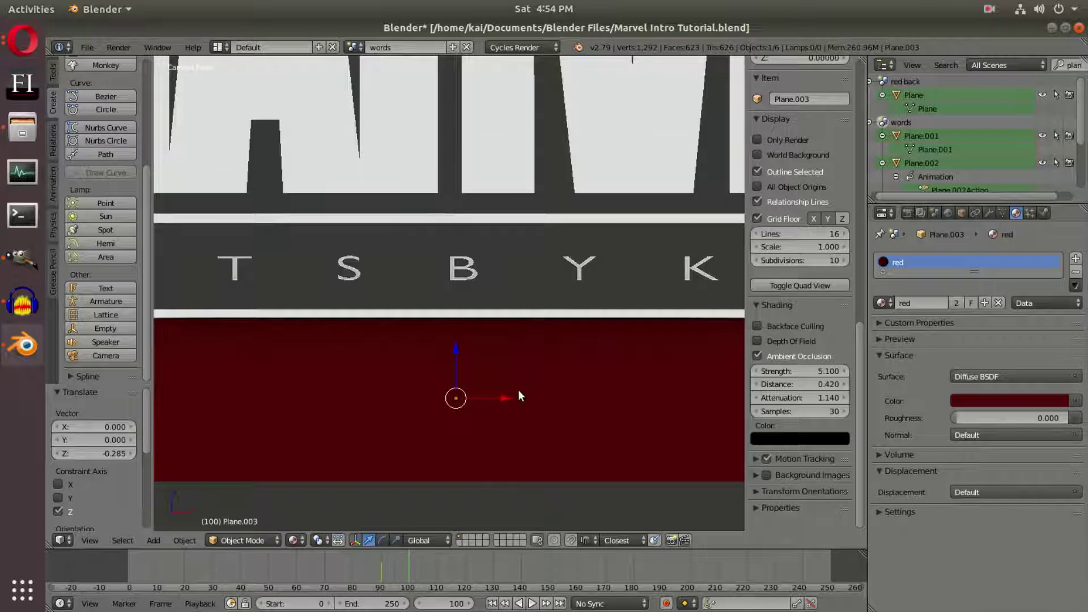
pyautogui.press('i')
pyautogui.click(475, 301)
# - Step back and forth between frames 90 and 100 to examine how the plane follows the lower line, ending at frame 95
pyautogui.press('Left')
pyautogui.press('Left')
pyautogui.press('Left')
pyautogui.press('Left')
pyautogui.press('Left')
pyautogui.press('Left')
pyautogui.press('Left')
pyautogui.press('Left')
pyautogui.press('Left')
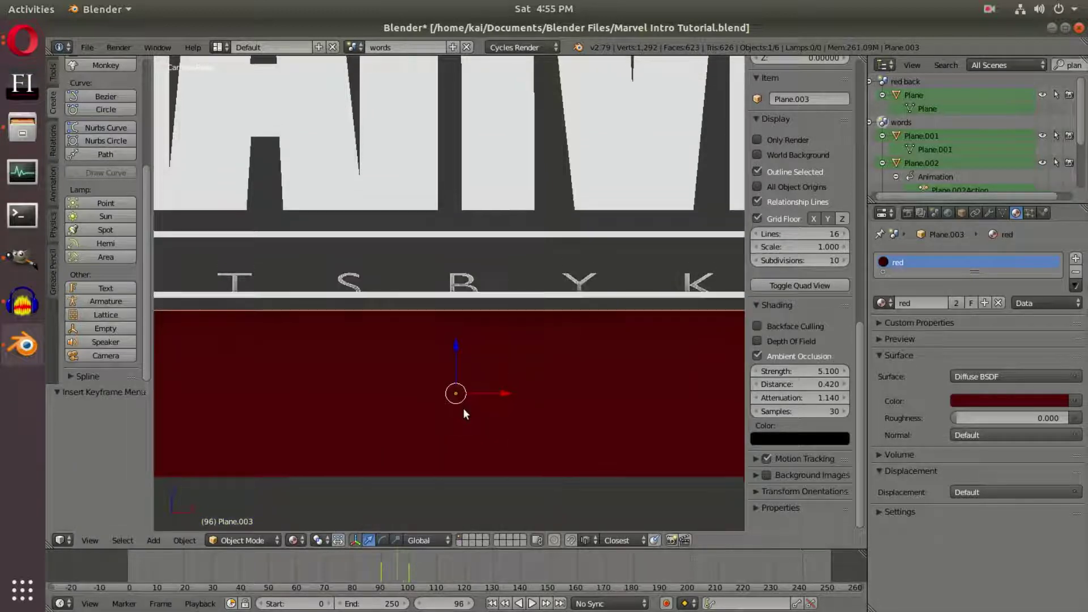
pyautogui.press('Right')
pyautogui.press('Right')
pyautogui.press('Right')
pyautogui.press('Right')
pyautogui.press('Right')
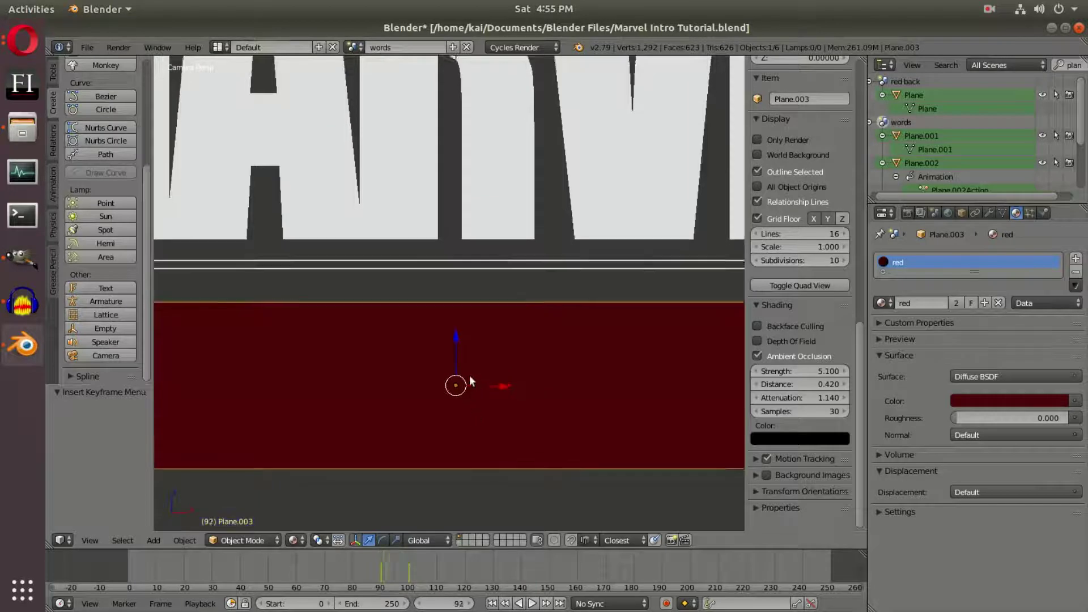
pyautogui.press('Right')
pyautogui.press('Right')
pyautogui.press('Right')
pyautogui.press('Right')
pyautogui.press('Left')
pyautogui.press('Left')
pyautogui.press('Left')
pyautogui.press('Left')
pyautogui.press('Left')
pyautogui.press('Left')
pyautogui.press('Left')
pyautogui.press('Left')
pyautogui.press('Left')
pyautogui.press('Left')
pyautogui.press('Right')
pyautogui.press('Right')
pyautogui.press('Right')
pyautogui.press('Right')
pyautogui.press('Right')
pyautogui.press('Right')
pyautogui.press('Left')
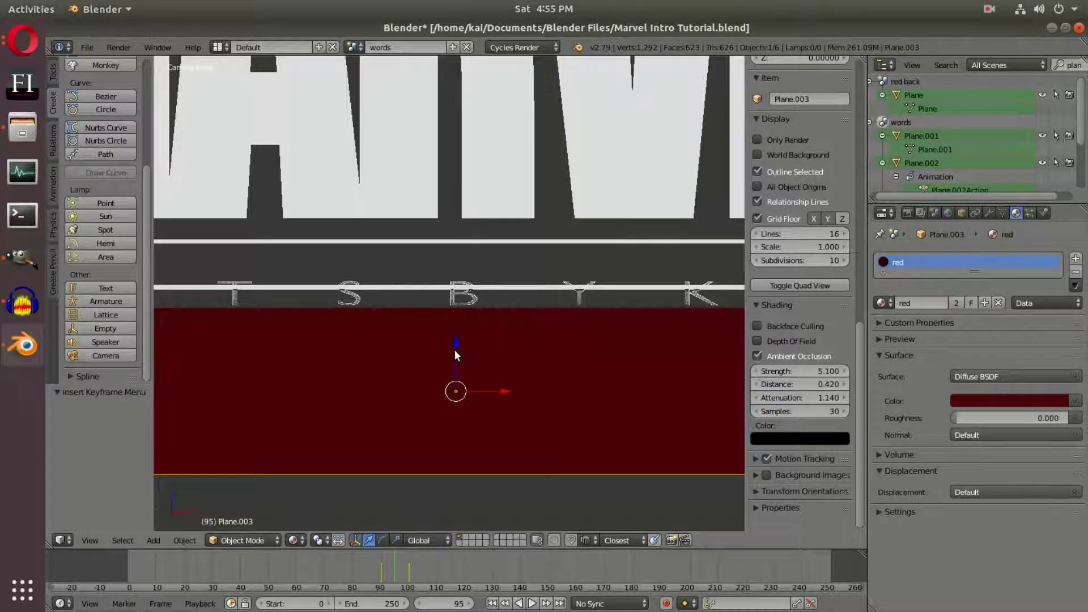
# - At frame 95, raise the masking plane about 0.098 along Z to meet the lower line
pyautogui.scroll(2, 456, 352)
pyautogui.press('g')
pyautogui.press('z')
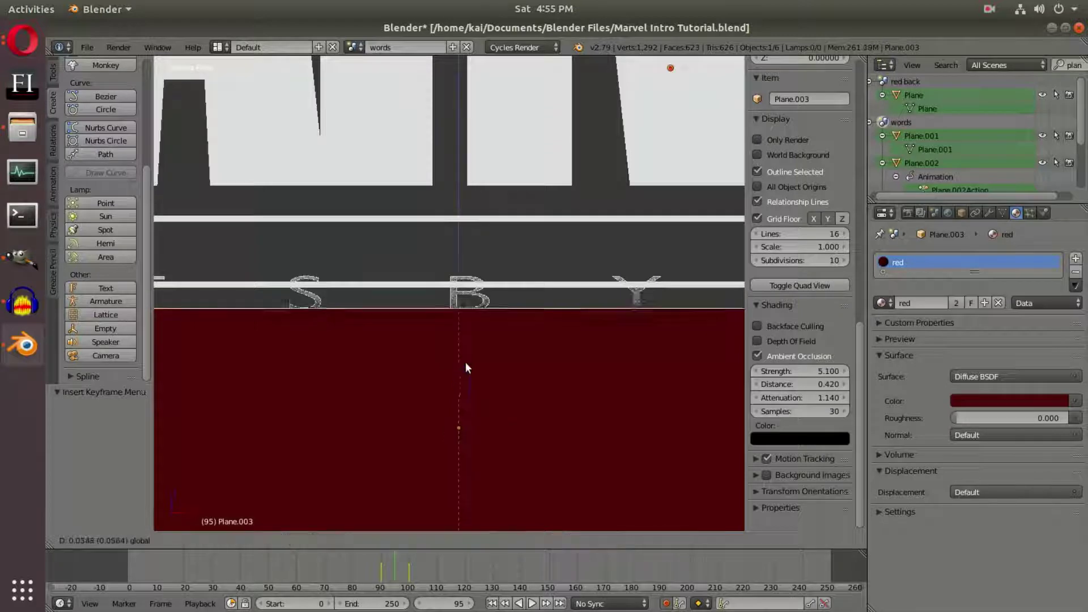
pyautogui.click(463, 312)
pyautogui.scroll(4, 510, 295)
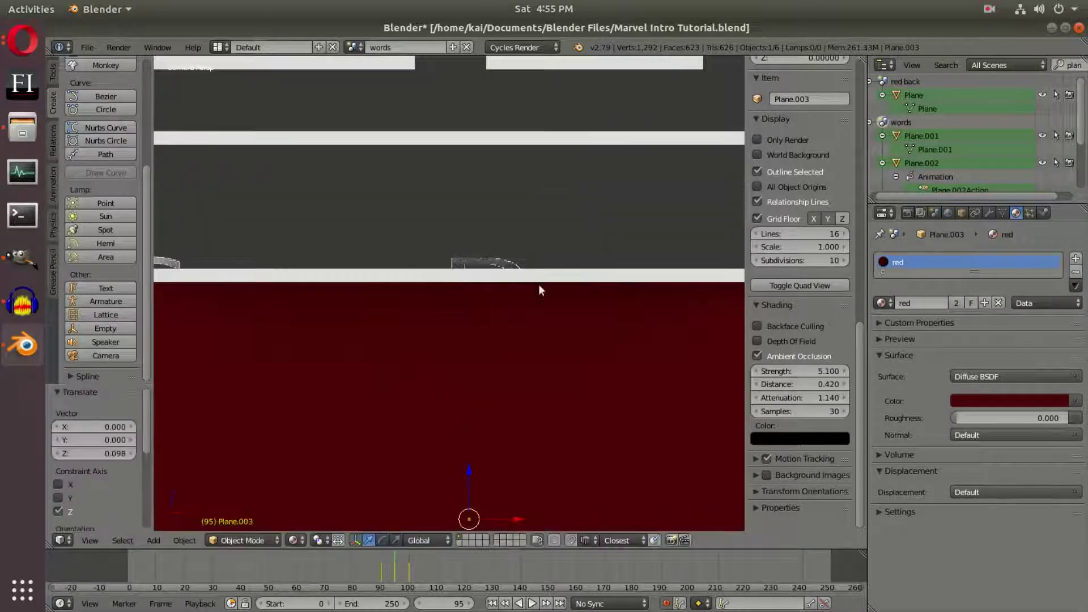
# - Go to frame 93 and raise the masking plane about 0.086 along Z up to the lower line
pyautogui.press('Left')
pyautogui.press('Left')
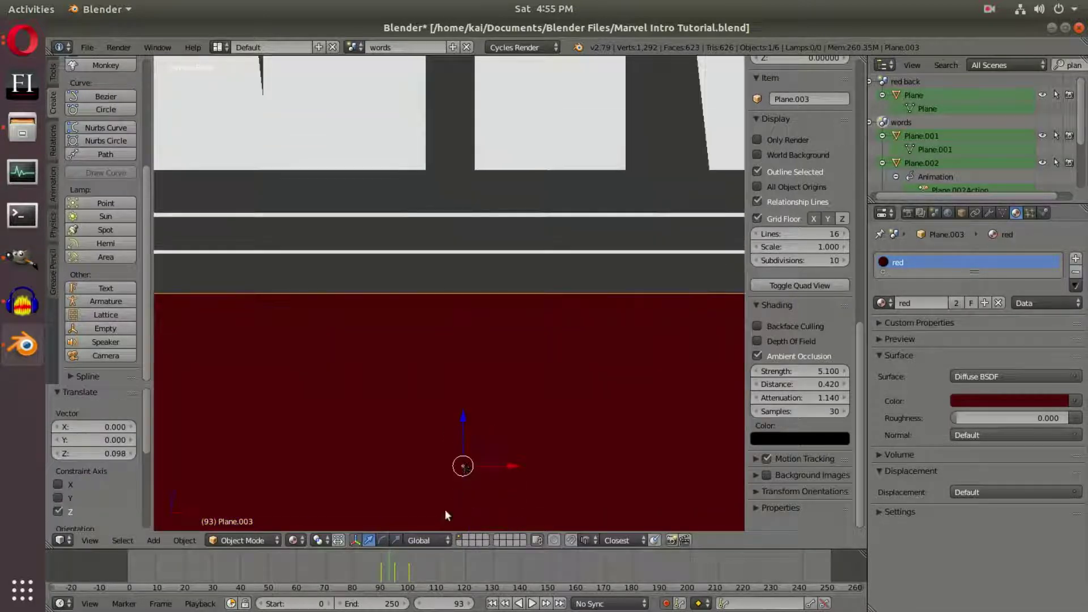
pyautogui.press('g')
pyautogui.press('z')
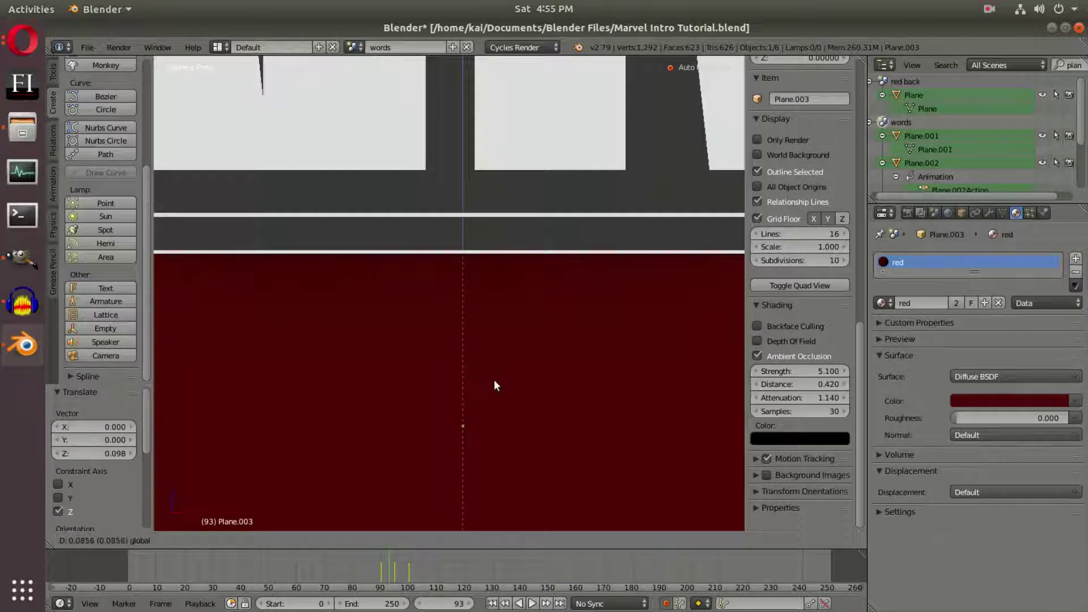
pyautogui.click(493, 385)
# - At frame 94, shift the masking plane about -0.010 along Z behind the lower line and check the neighbouring frames
pyautogui.press('Right')
pyautogui.press('Right')
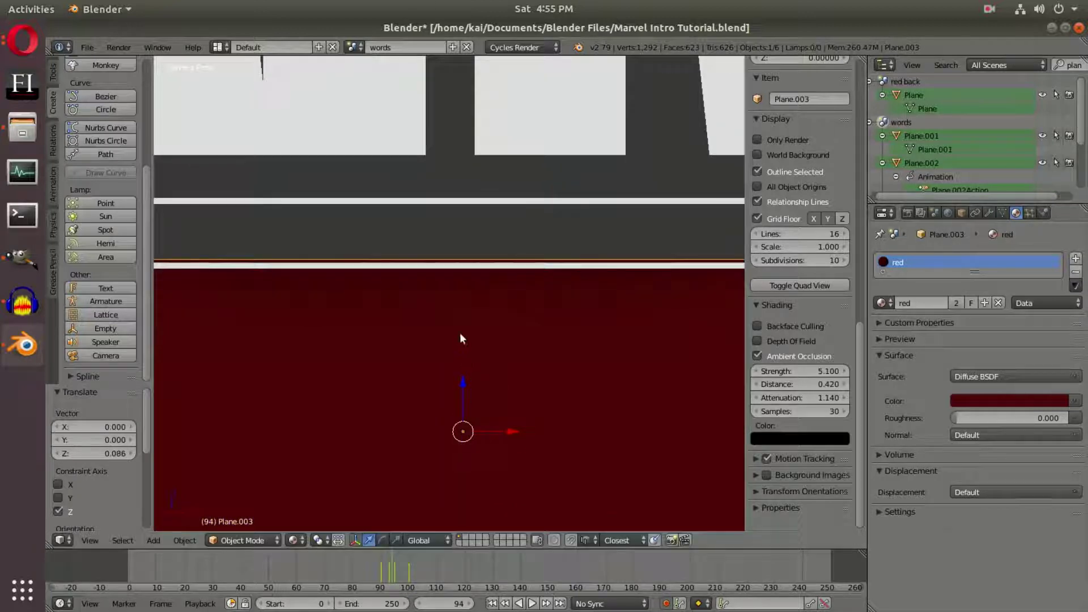
pyautogui.press('Left')
pyautogui.press('Left')
pyautogui.press('Left')
pyautogui.press('Right')
pyautogui.moveTo(464, 413); pyautogui.dragTo(474, 419)
pyautogui.press('Right')
pyautogui.press('Right')
pyautogui.press('Left')
pyautogui.press('Left')
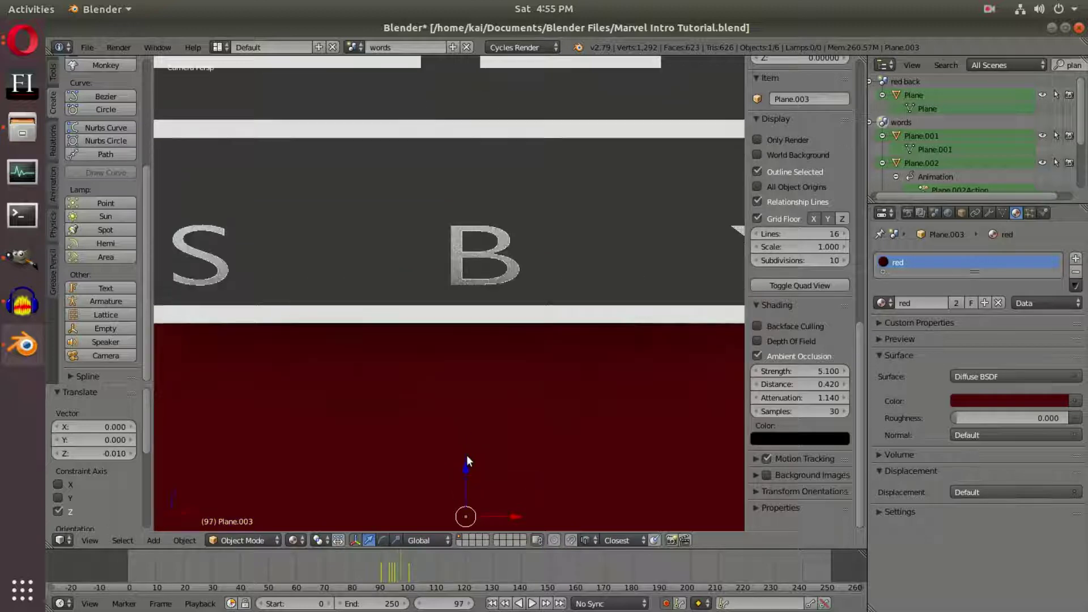
pyautogui.press('Right')
pyautogui.press('Right')
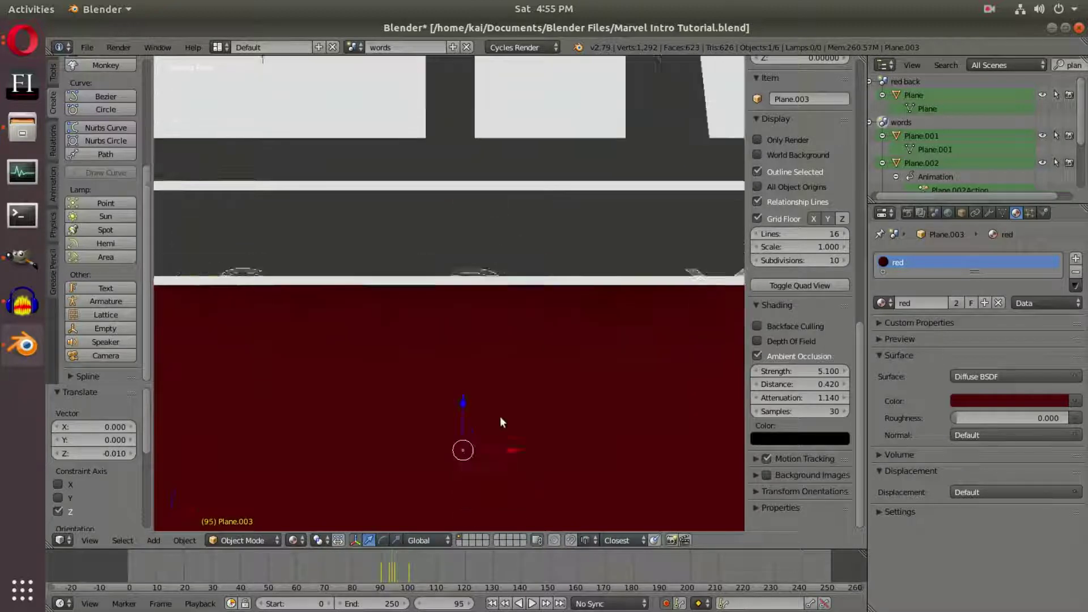
# - Turn off ambient occlusion in the viewport shading and go back to frame 93
pyautogui.click(765, 355)
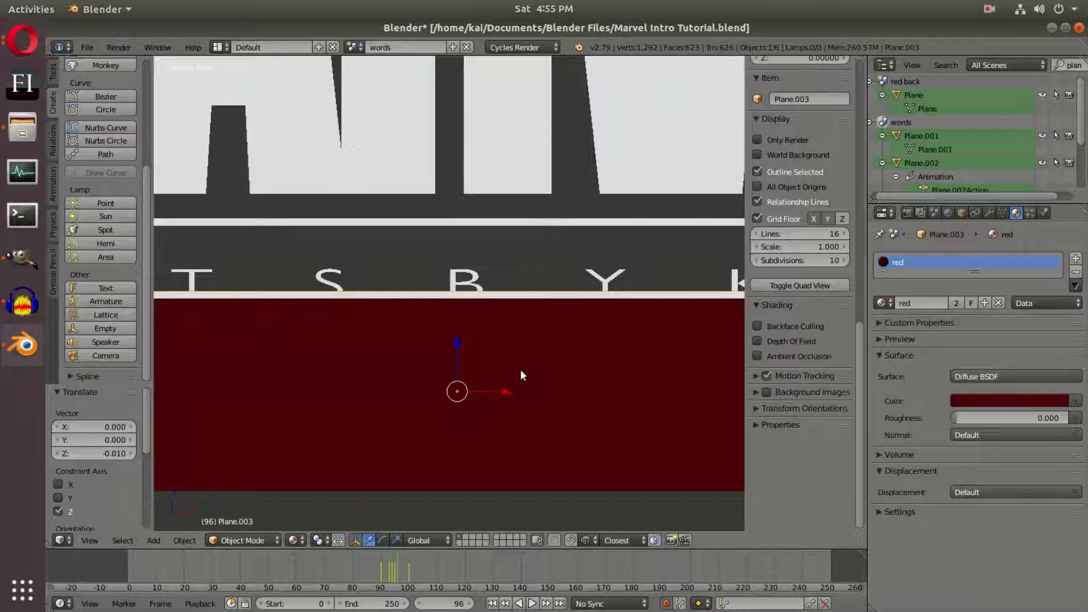
pyautogui.press('Left')
pyautogui.press('Left')
pyautogui.press('Left')
pyautogui.scroll(-2, 558, 399)
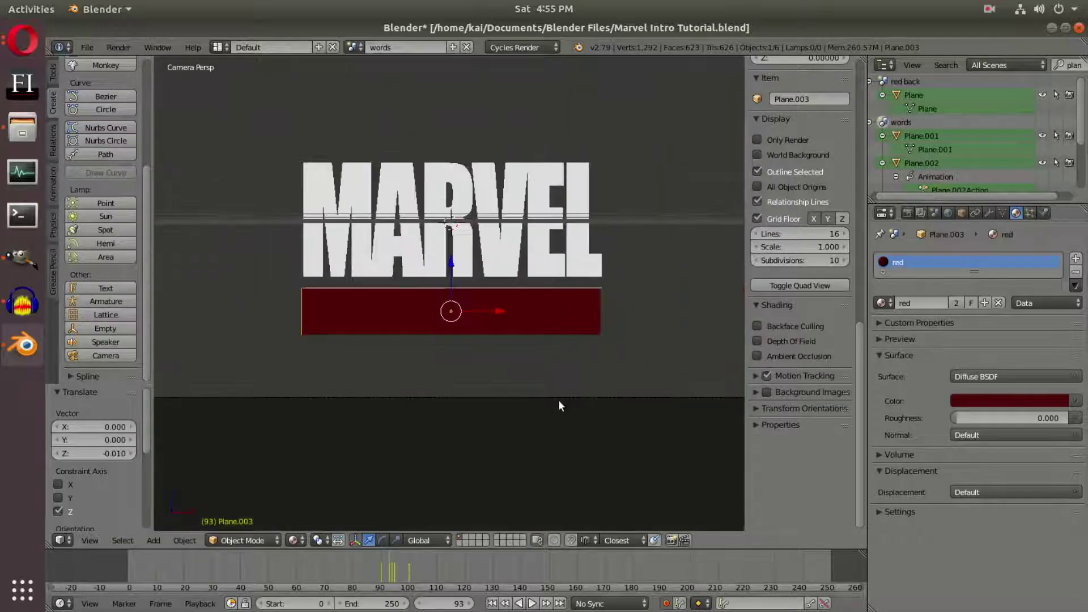
# - Select the camera and step between frames 93 and 99 to examine how the masking plane reveals the subtitle below the lower line
pyautogui.rightClick(559, 399)
pyautogui.scroll(11, 498, 355)
pyautogui.press('Right')
pyautogui.press('Right')
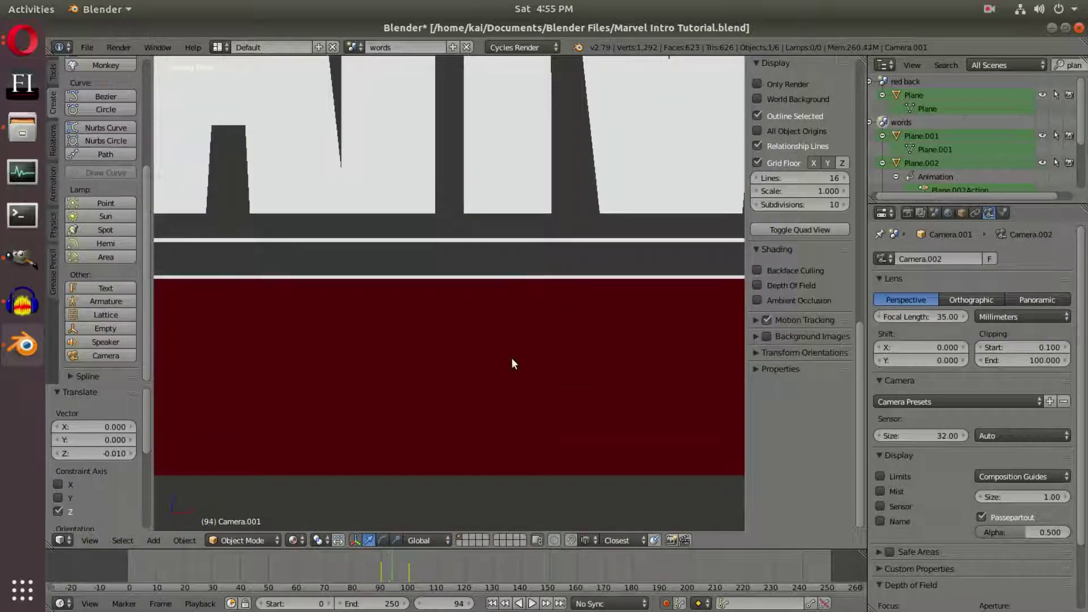
pyautogui.press('Right')
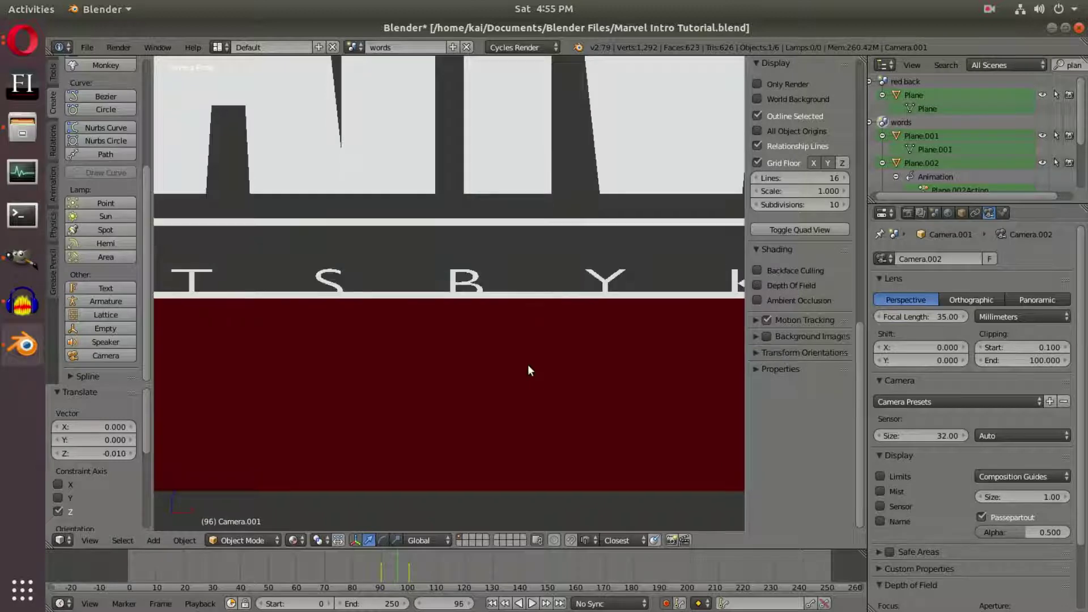
pyautogui.scroll(2, 401, 318)
pyautogui.press('Left')
pyautogui.press('Right')
pyautogui.press('Left')
pyautogui.press('Right')
pyautogui.press('Right')
pyautogui.press('Right')
pyautogui.press('Right')
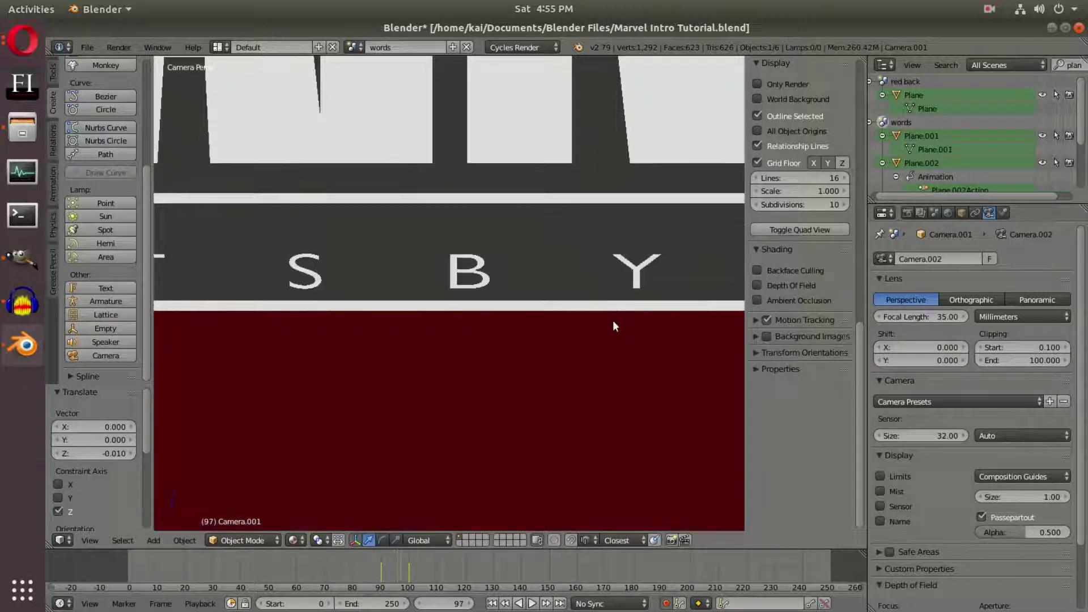
pyautogui.scroll(-12, 555, 421)
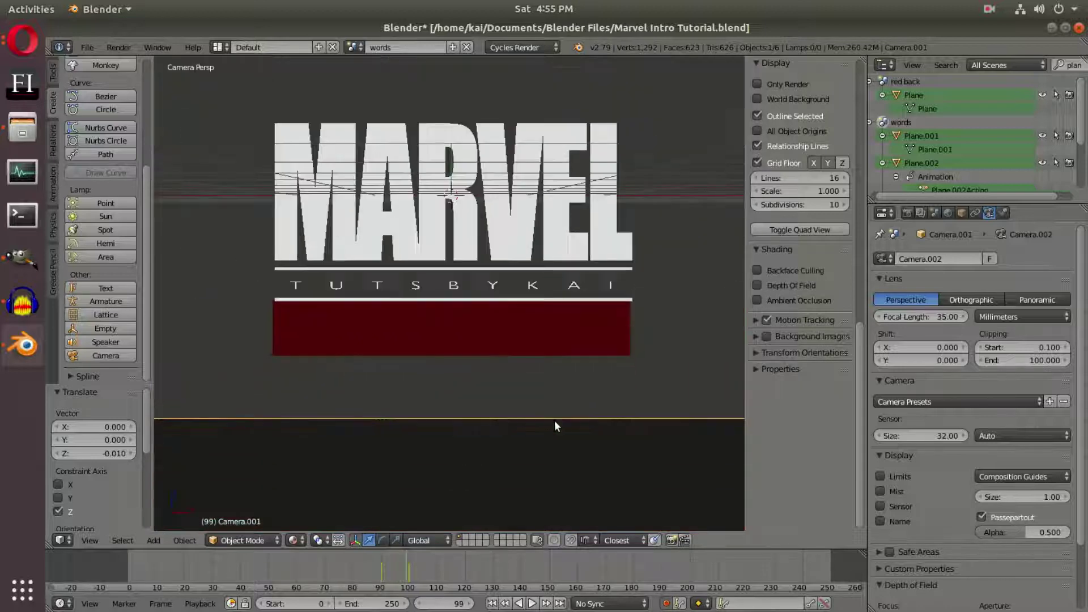
pyautogui.scroll(1, 550, 410)
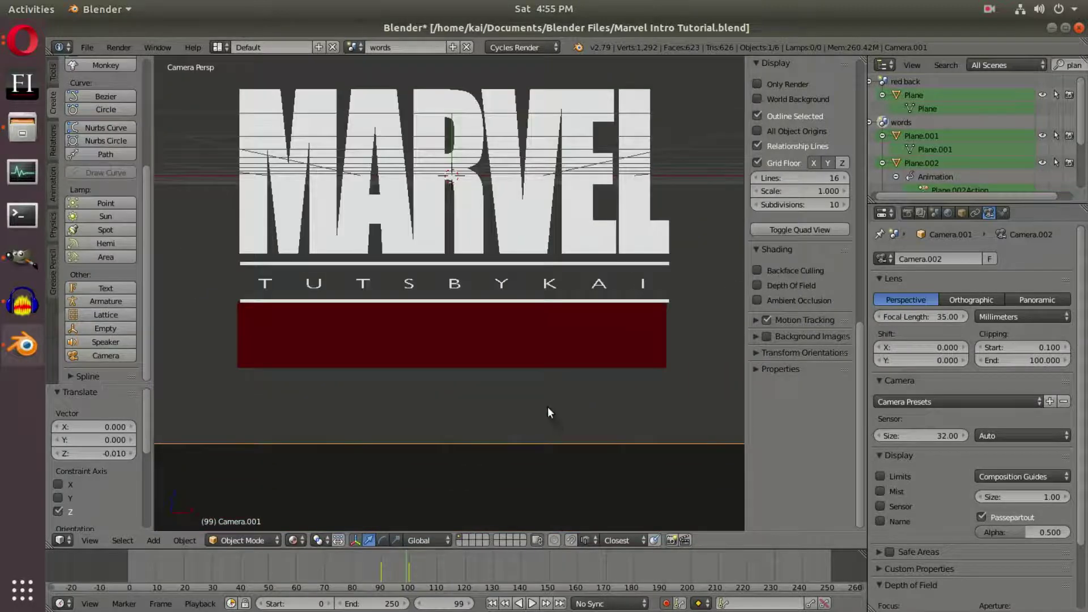
# - Duplicate the red masking plane in place and turn off automatic keyframing
pyautogui.keyDown('shift'); pyautogui.moveTo(522, 322); pyautogui.dragTo(530, 353, button='middle'); pyautogui.keyUp('shift')
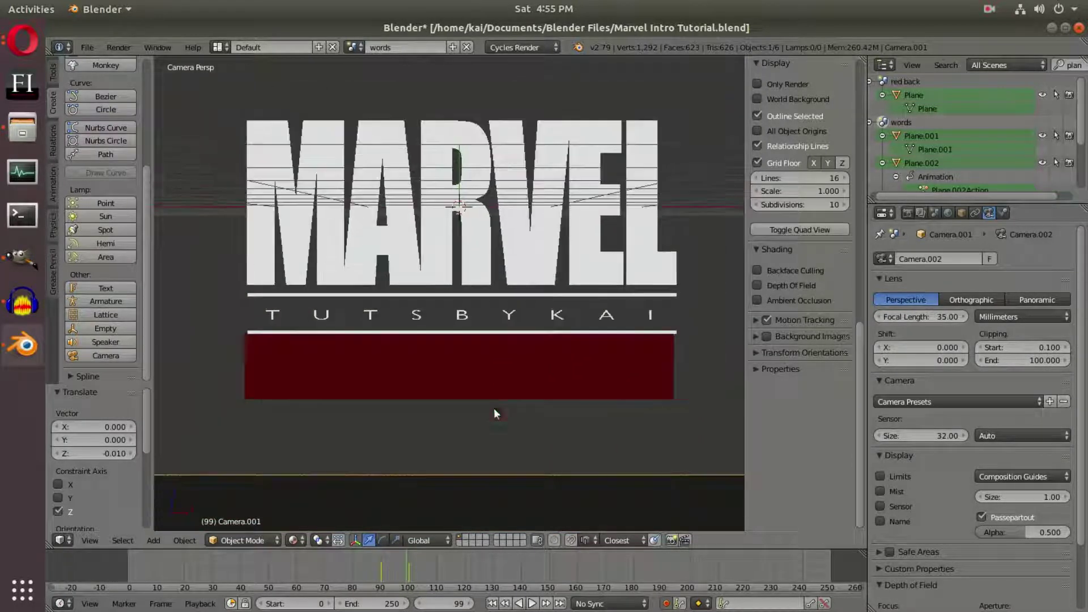
pyautogui.rightClick(371, 381)
pyautogui.scroll(-2, 496, 379)
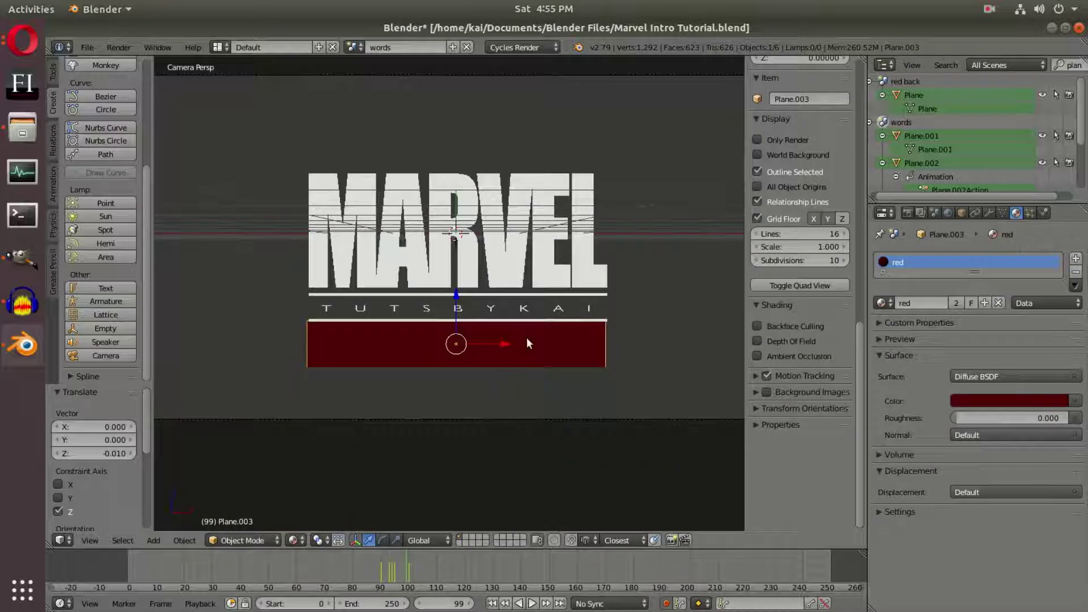
pyautogui.hotkey('shift', 'd')
pyautogui.rightClick(526, 339)
pyautogui.press('s')
pyautogui.press('Escape')
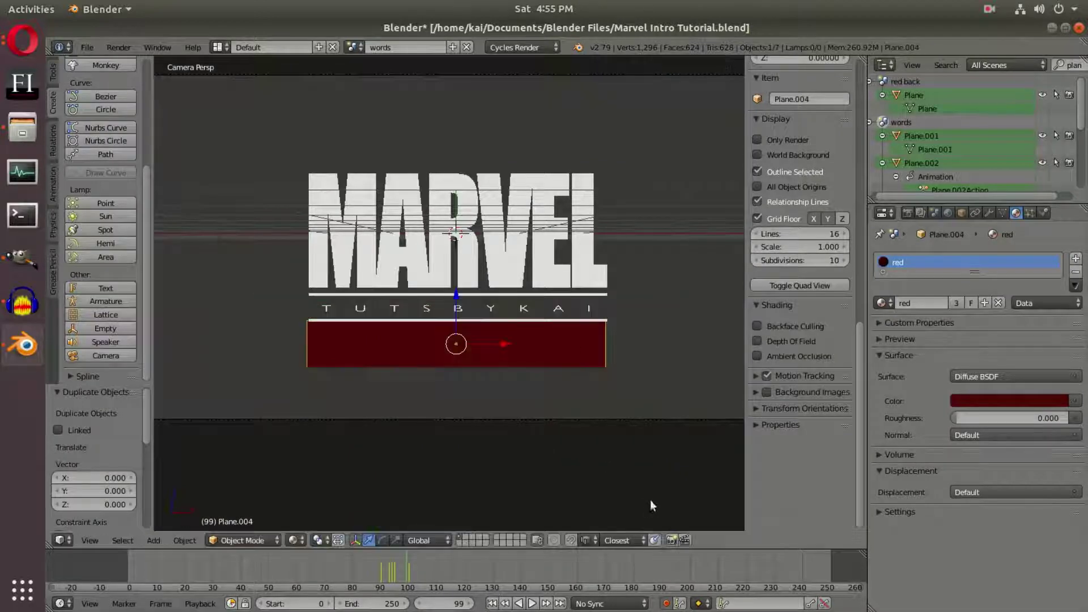
pyautogui.click(667, 604)
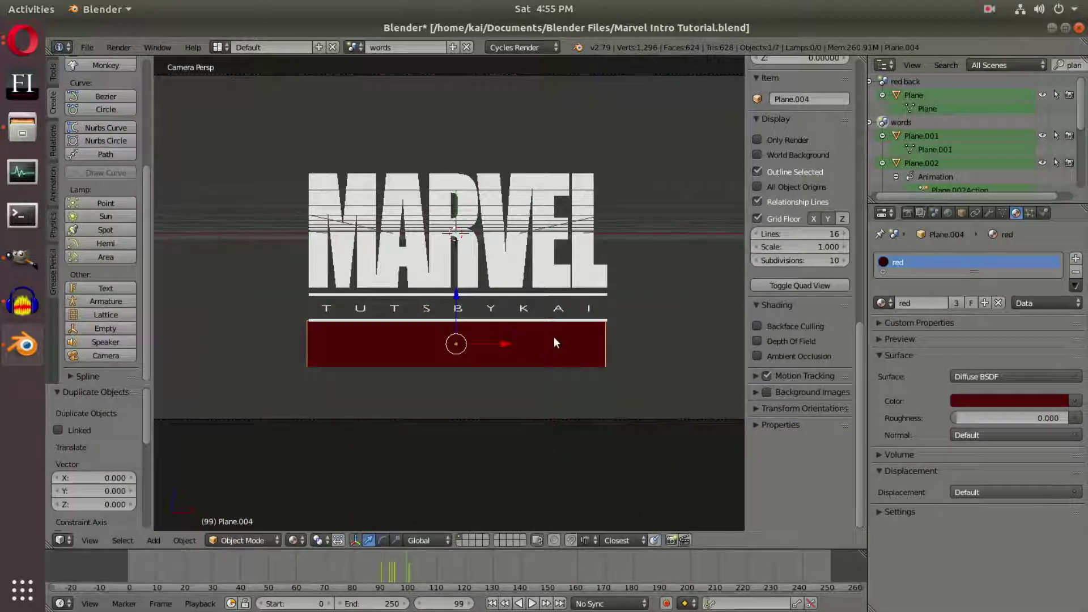
# - Try to scale the duplicated plane up into a full red background and move it about 0.636 along Y behind the text
pyautogui.press('s')
pyautogui.click(344, 412)
pyautogui.press('g')
pyautogui.press('y')
pyautogui.click(471, 384)
pyautogui.scroll(2, 487, 308)
pyautogui.scroll(2, 504, 455)
pyautogui.press('Left')
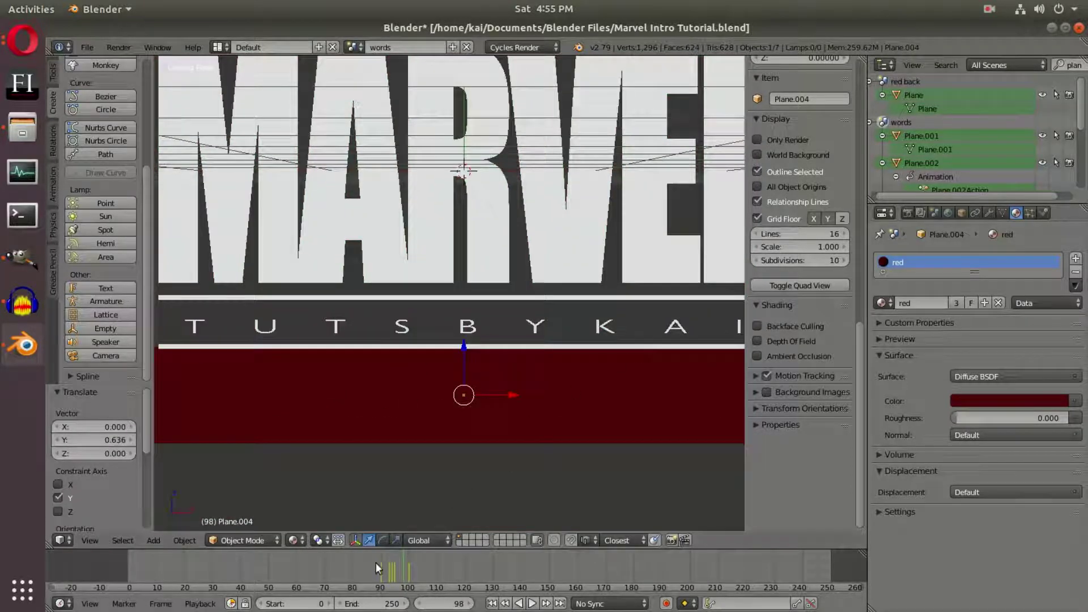
pyautogui.press('Right')
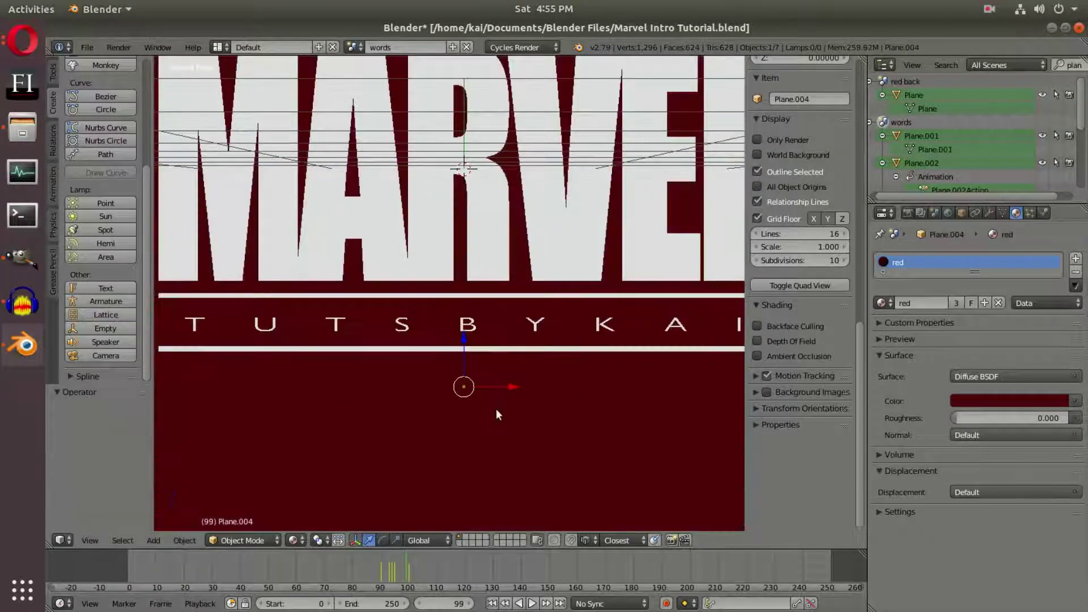
pyautogui.scroll(-3, 505, 407)
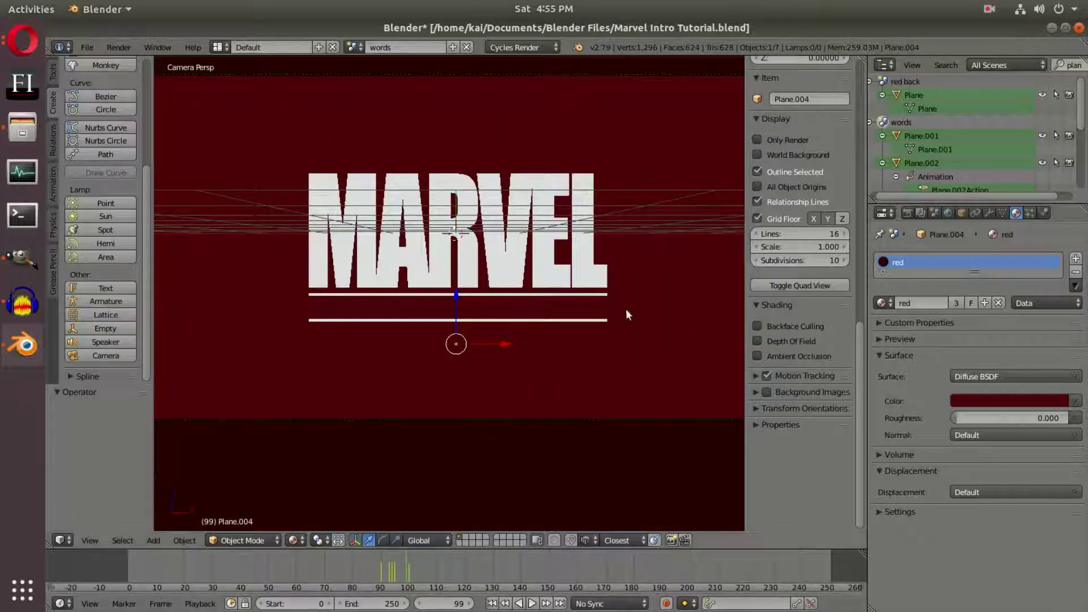
# - Delete the enlarged duplicate plane
pyautogui.moveTo(630, 307); pyautogui.dragTo(562, 207, button='middle')
pyautogui.hotkey('shift', 'a')
pyautogui.press('Escape')
pyautogui.press('Delete')
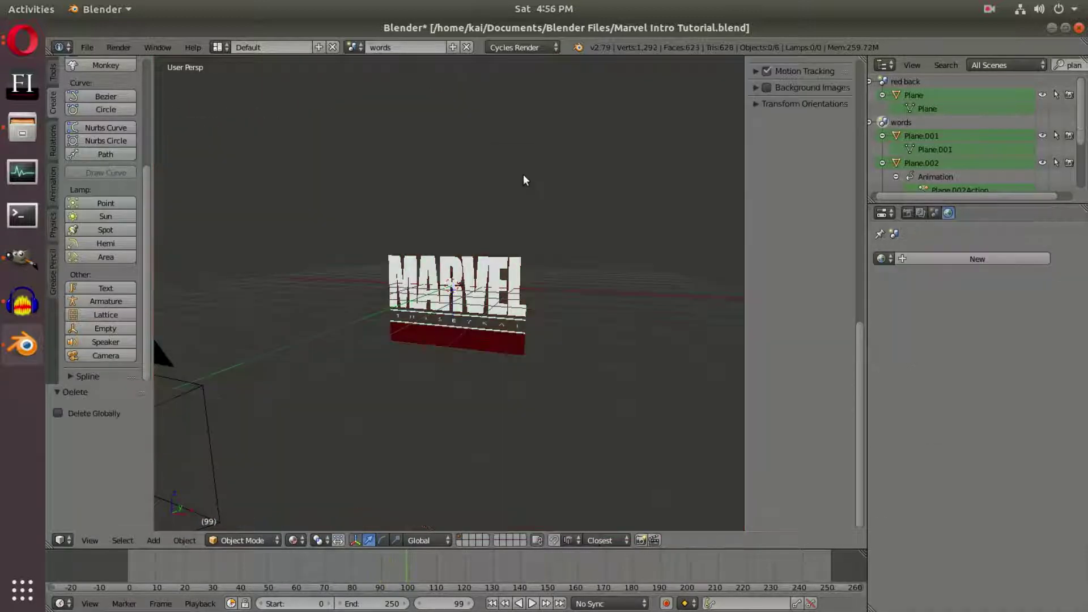
# - Add a new plane, rotate it 90° about X and move it about 3.748 along Y behind the text
pyautogui.hotkey('shift', 'a')
pyautogui.click(563, 175)
pyautogui.press('r')
pyautogui.press('x')
pyautogui.press('9')
pyautogui.press('0')
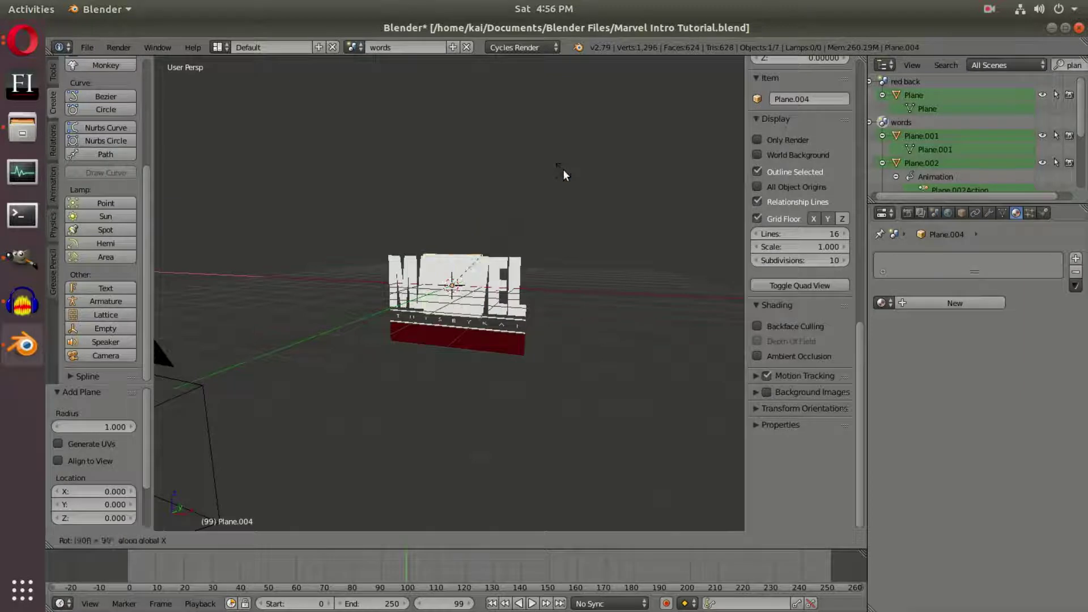
pyautogui.press('Return')
pyautogui.press('g')
pyautogui.press('y')
pyautogui.click(572, 125)
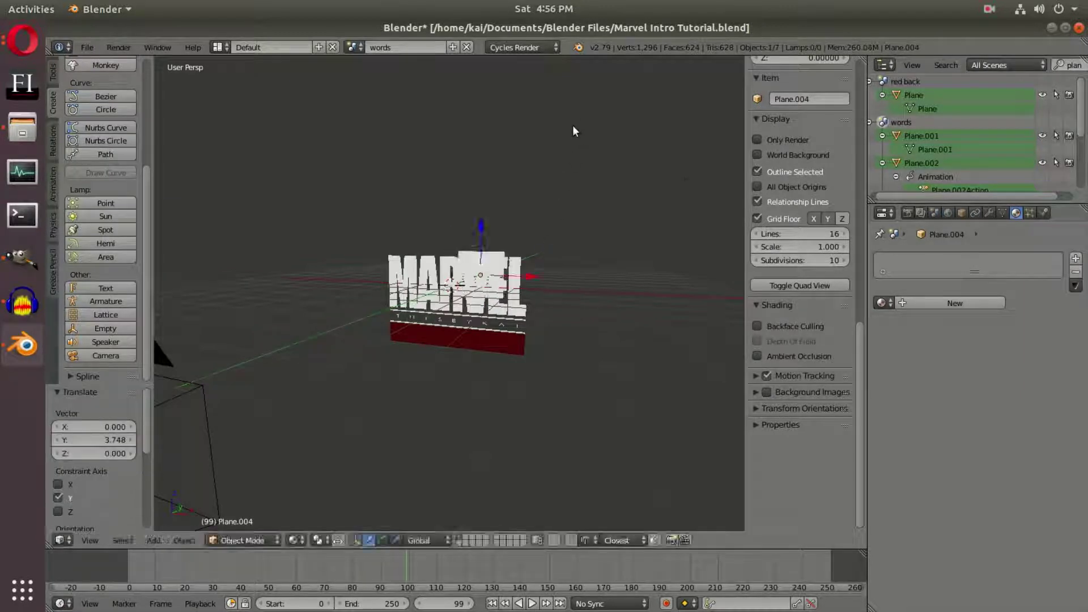
# - Scale the new plane up by about 11.705, assign it the existing red material and return to the camera view
pyautogui.press('s')
pyautogui.click(1005, 263)
pyautogui.click(881, 302)
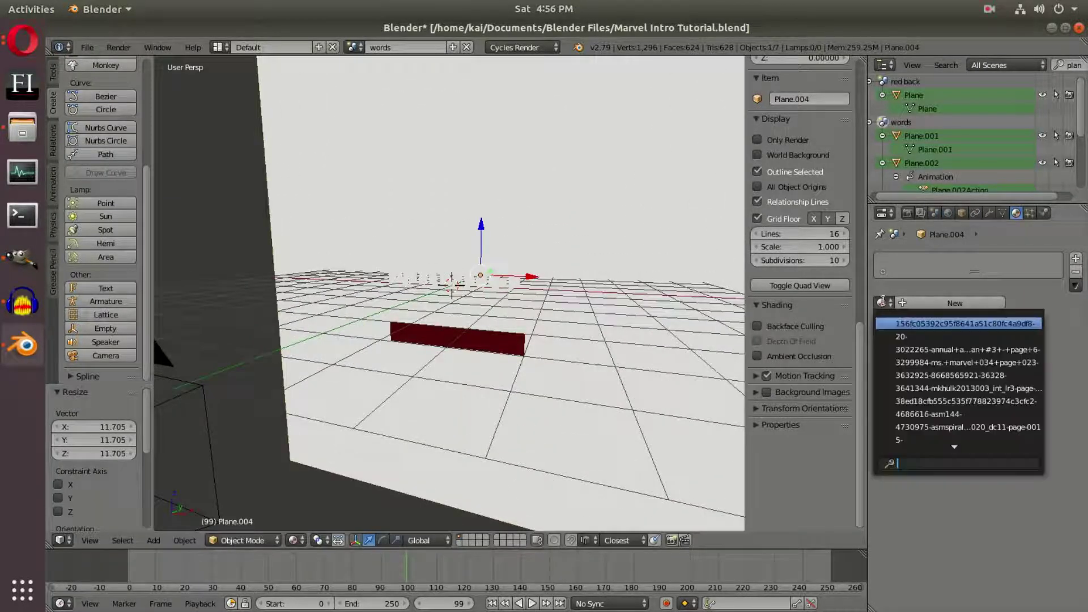
pyautogui.write('red')
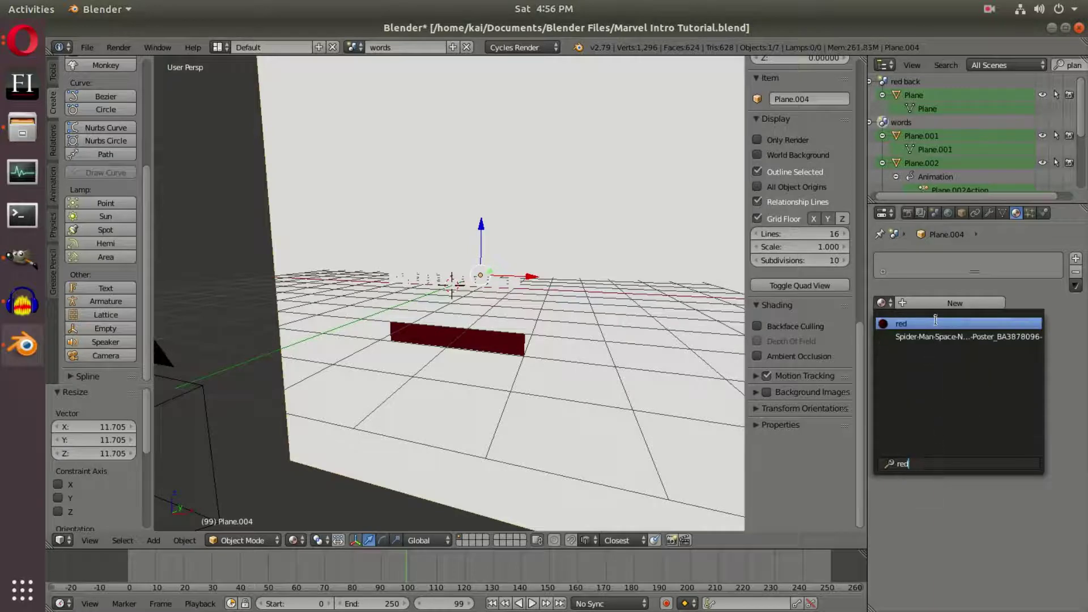
pyautogui.press('Return')
pyautogui.press('KP_0')
# - Select the camera and step between frames 95 and 99 to examine the subtitle reveal against the red background
pyautogui.rightClick(468, 420)
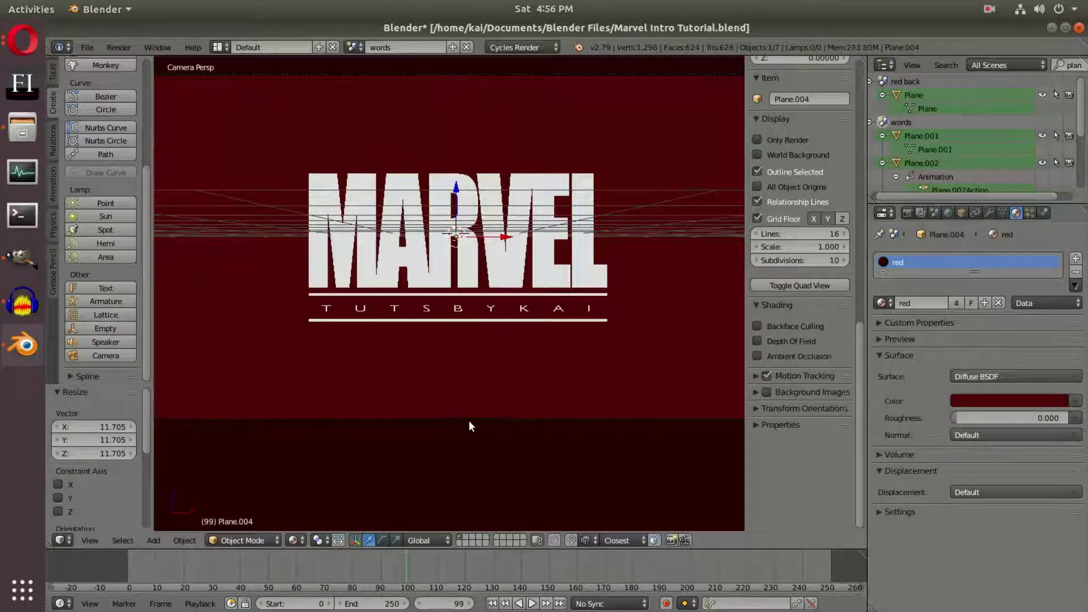
pyautogui.scroll(4, 489, 294)
pyautogui.press('Left')
pyautogui.press('Left')
pyautogui.press('Left')
pyautogui.press('Left')
pyautogui.press('Left')
pyautogui.press('Left')
pyautogui.press('Left')
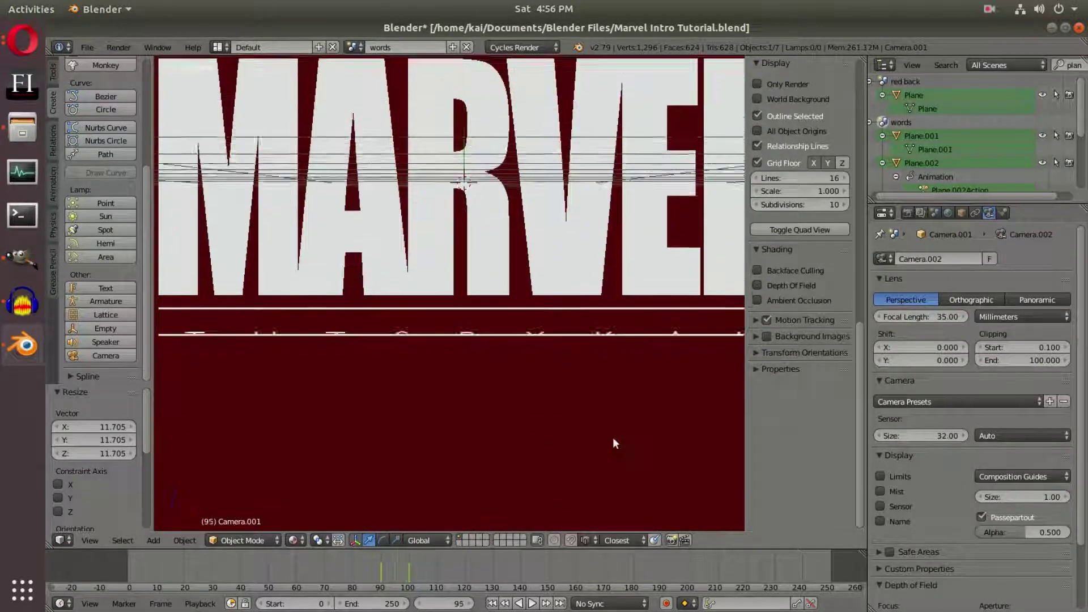
pyautogui.press('Right')
pyautogui.press('Right')
pyautogui.press('Right')
pyautogui.press('Right')
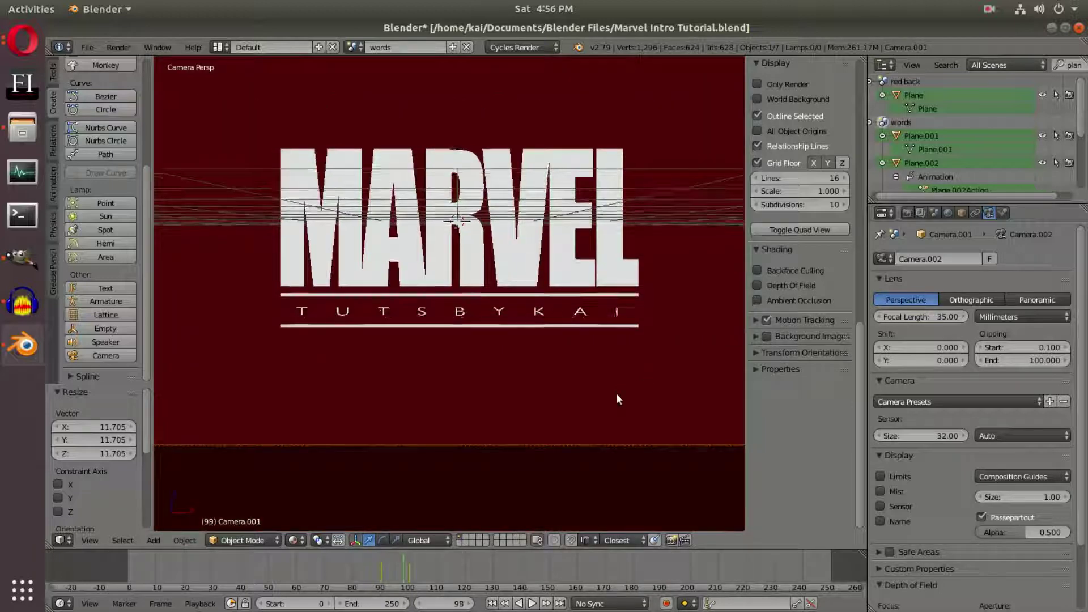
pyautogui.press('Right')
pyautogui.moveTo(600, 405)
pyautogui.mouseDown(button='middle')
pyautogui.moveTo(501, 399)
pyautogui.moveTo(461, 364)
pyautogui.moveTo(503, 355)
pyautogui.moveTo(493, 369)
pyautogui.moveTo(594, 412)
pyautogui.mouseUp(button='middle')
pyautogui.press('KP_0')
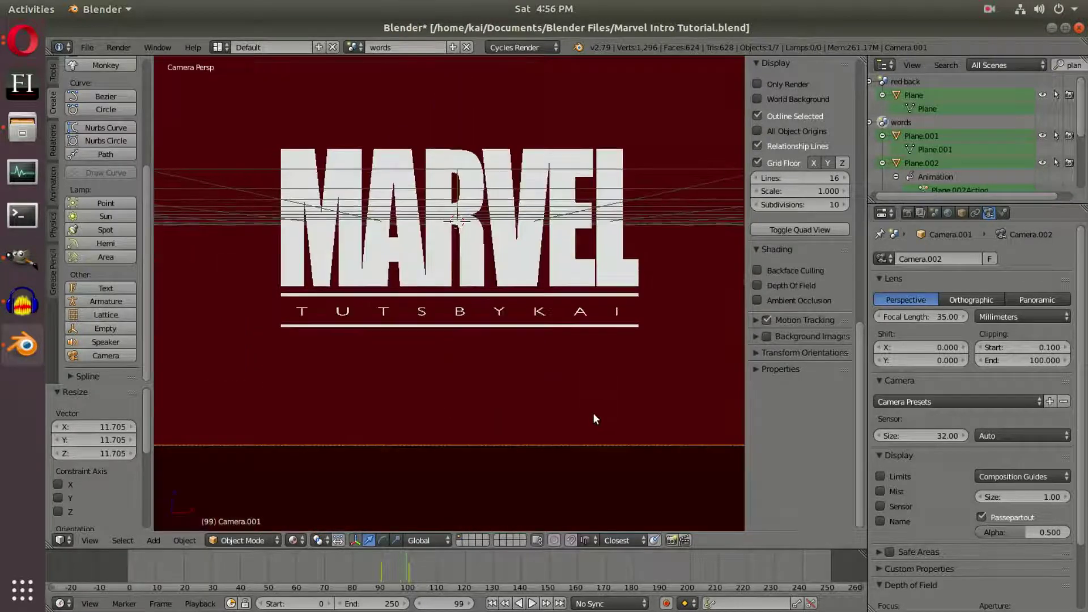
# - Move the large red background plane about -3.368 along Y, closer behind the text, and return to the camera view
pyautogui.press('Right')
pyautogui.rightClick(524, 346)
pyautogui.moveTo(525, 347); pyautogui.dragTo(577, 274, button='middle')
pyautogui.rightClick(582, 362)
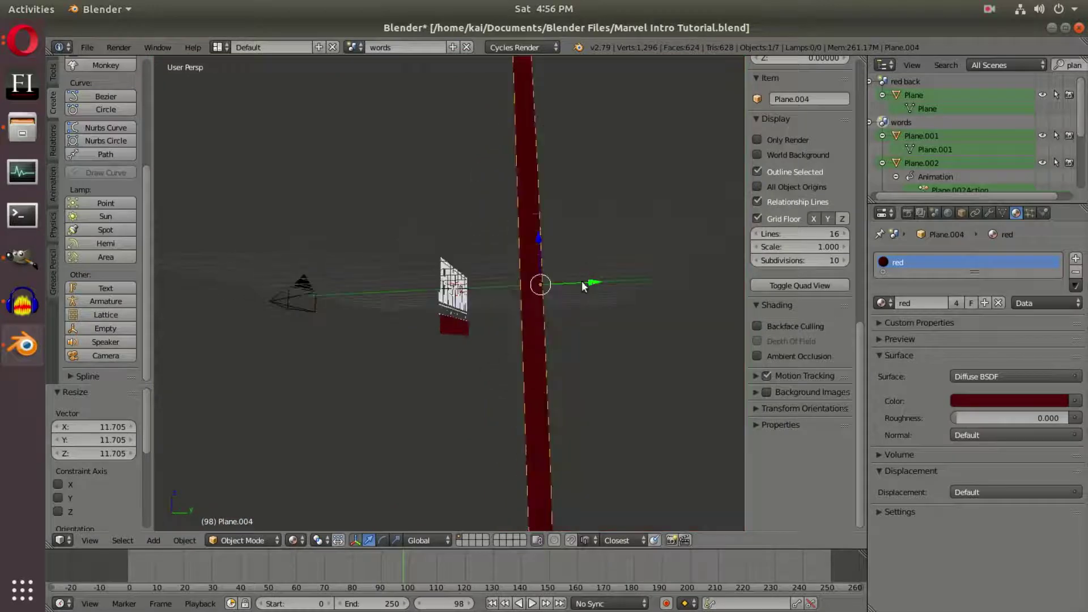
pyautogui.press('g')
pyautogui.press('x')
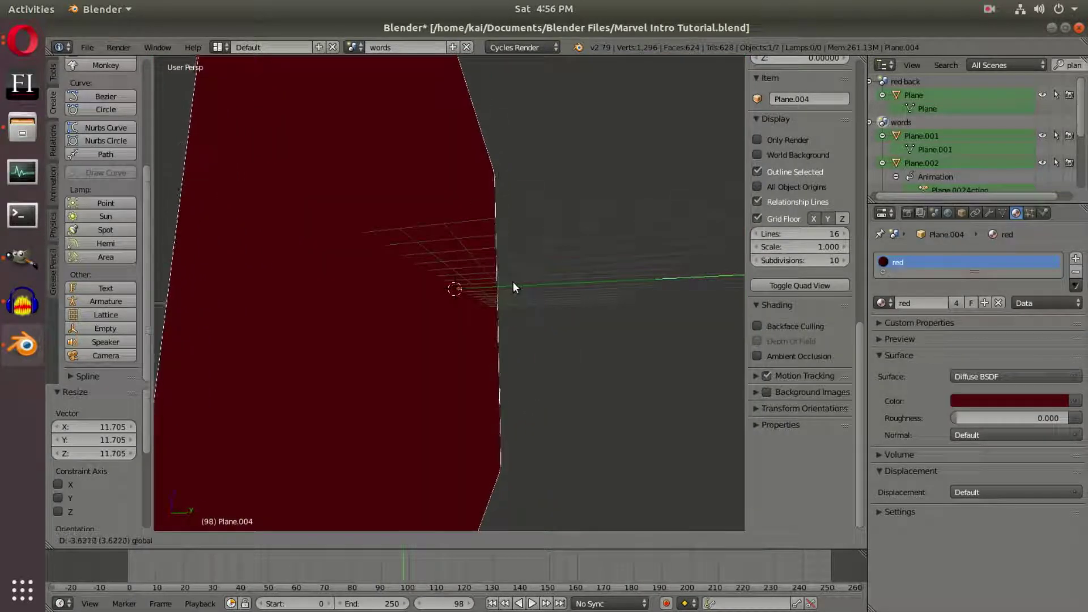
pyautogui.click(513, 287)
pyautogui.press('KP_0')
pyautogui.press('Home')
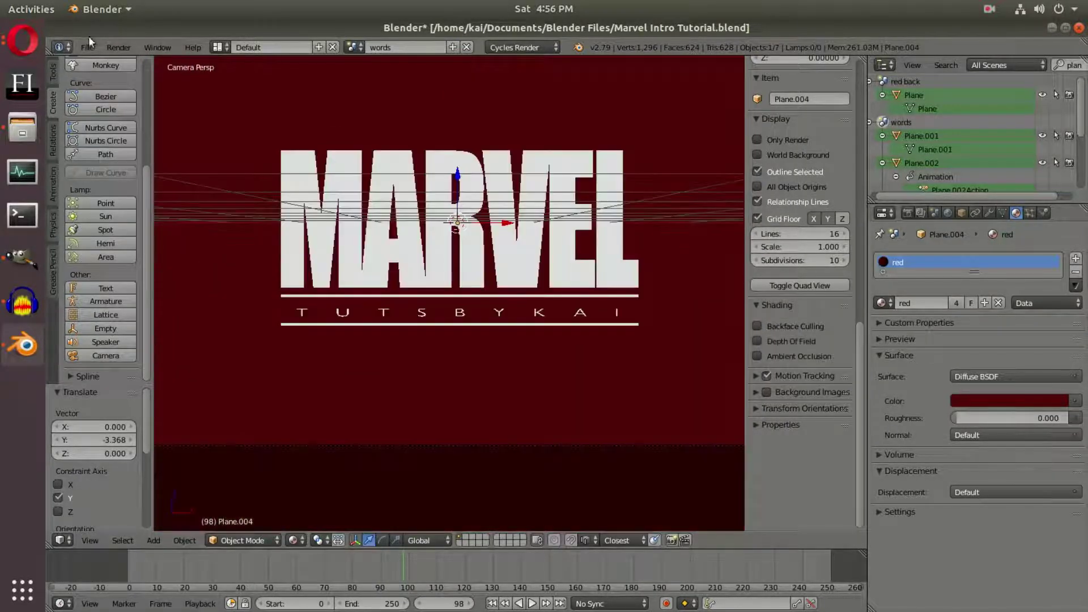
# - Render frame 98 as a test image and close the render
pyautogui.click(119, 47)
pyautogui.click(133, 62)
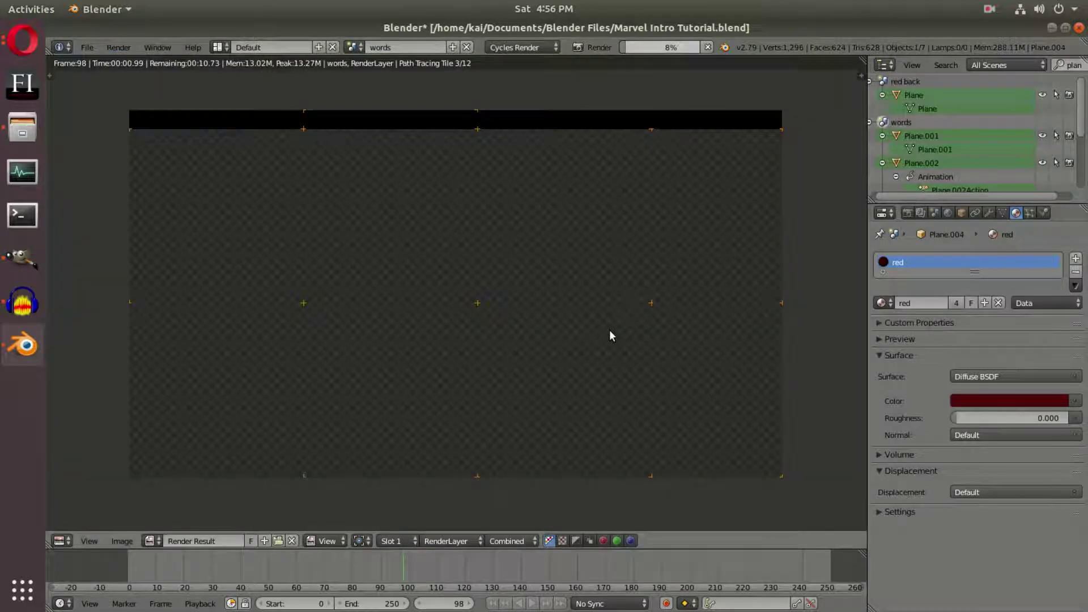
pyautogui.click(947, 213)
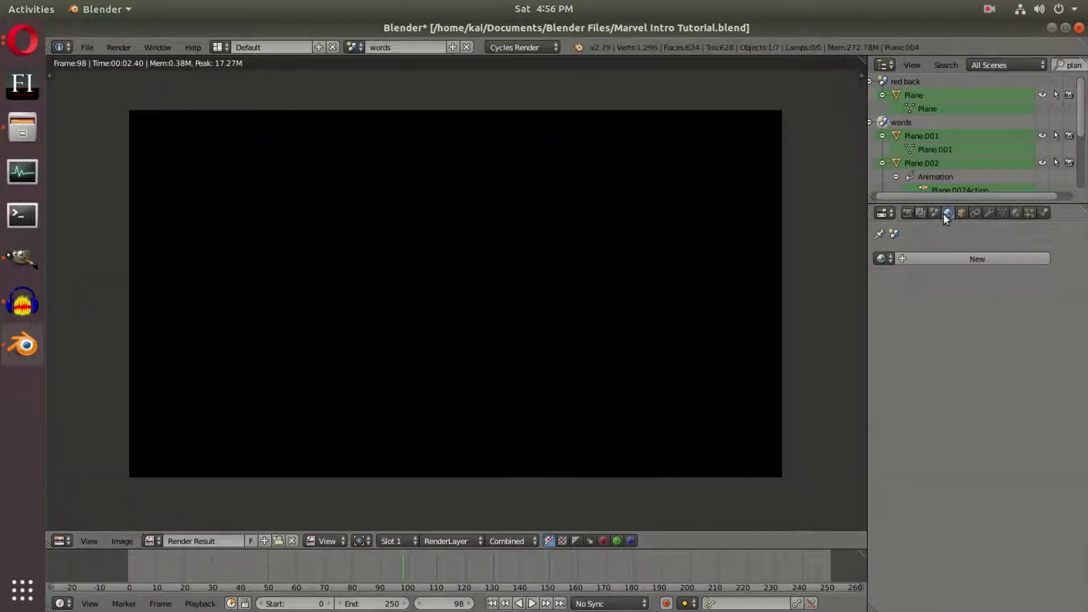
pyautogui.press('Escape')
# - Add a new world to the scene, enable ambient occlusion and set the background color to black
pyautogui.click(882, 258)
pyautogui.click(902, 258)
pyautogui.click(888, 409)
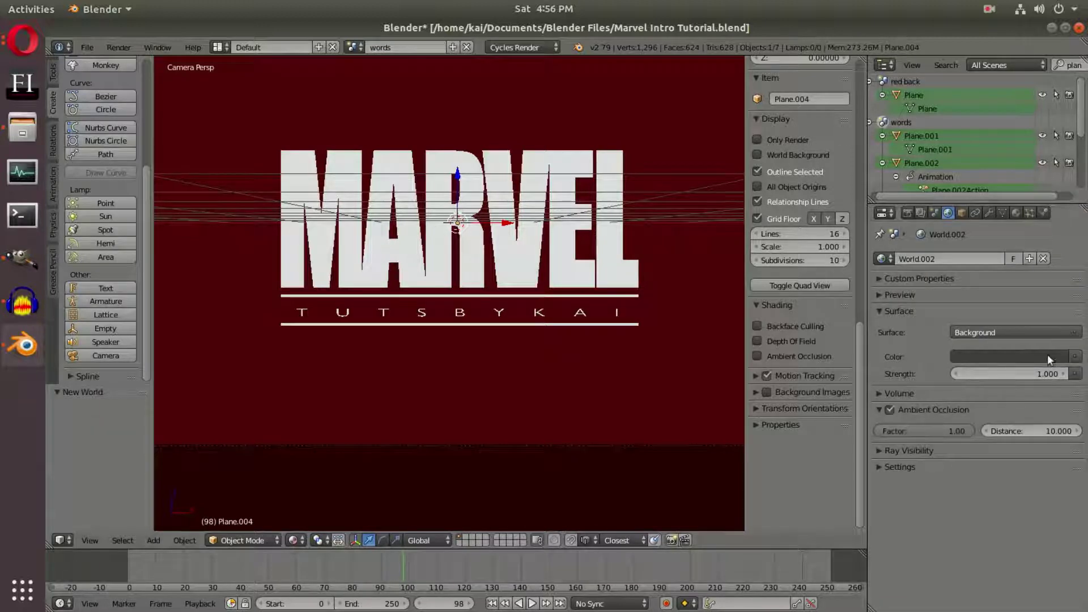
pyautogui.click(1047, 355)
pyautogui.moveTo(1062, 237); pyautogui.dragTo(1061, 260)
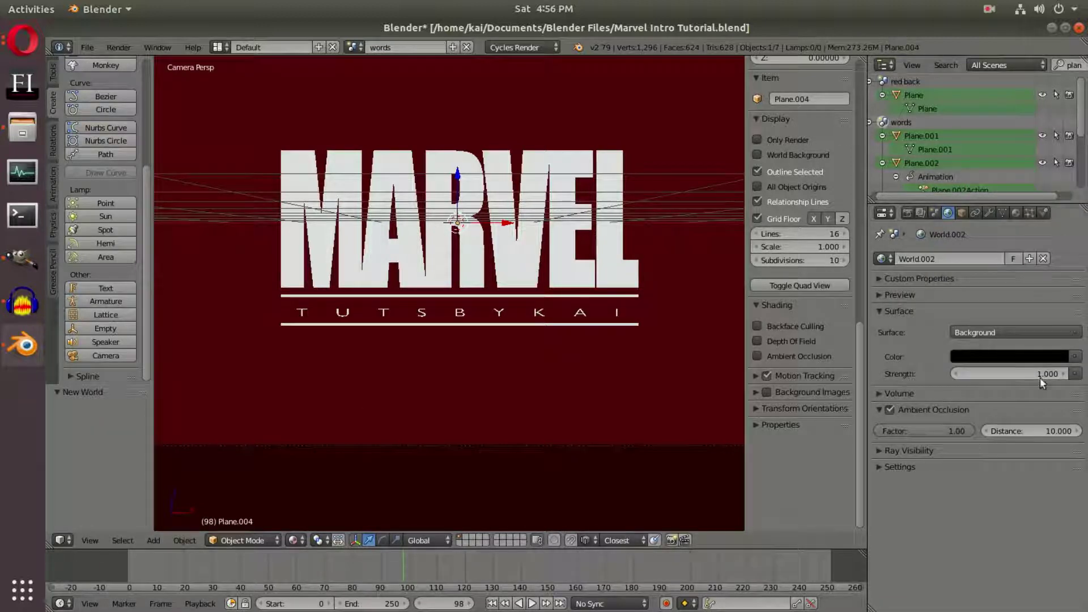
# - Render frame 98 again and examine the shadow around the masking plane below the lower line
pyautogui.click(118, 48)
pyautogui.click(130, 64)
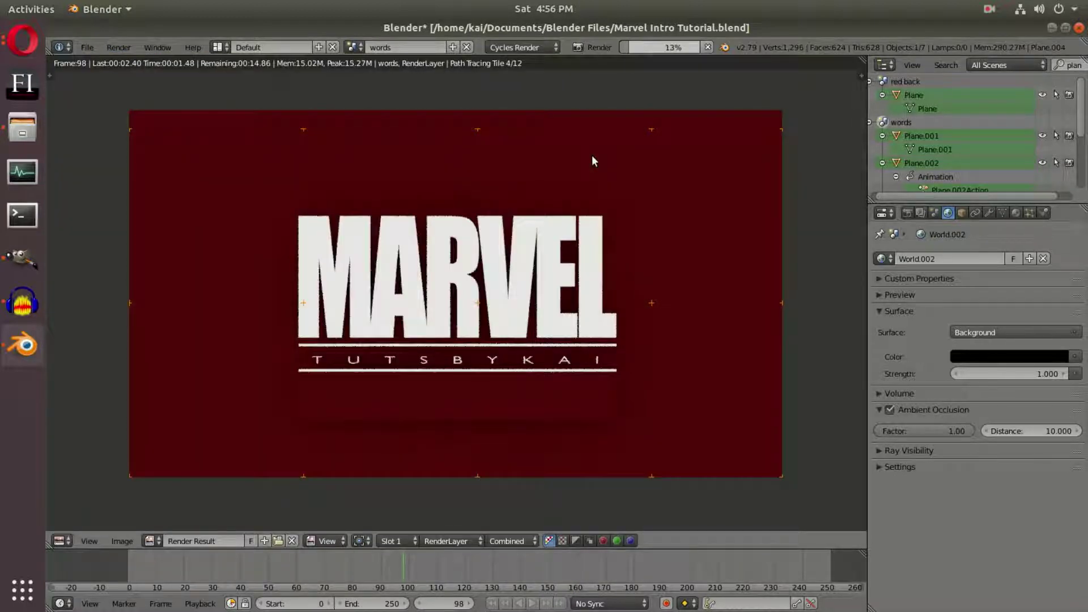
pyautogui.scroll(2, 479, 462)
pyautogui.scroll(-2, 492, 456)
pyautogui.scroll(1, 479, 450)
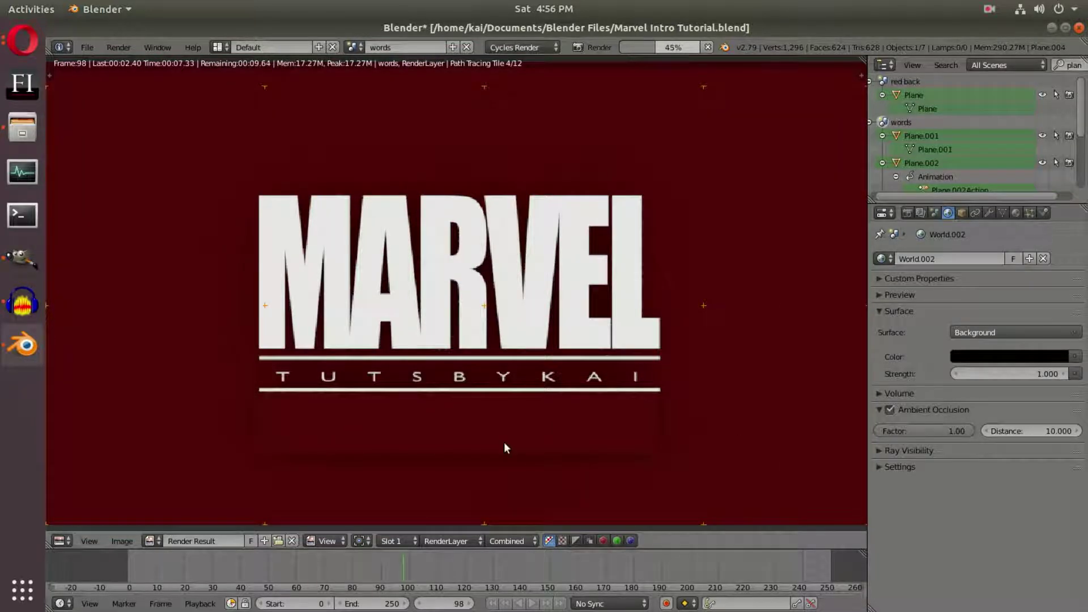
pyautogui.scroll(-2, 505, 445)
pyautogui.scroll(1, 706, 400)
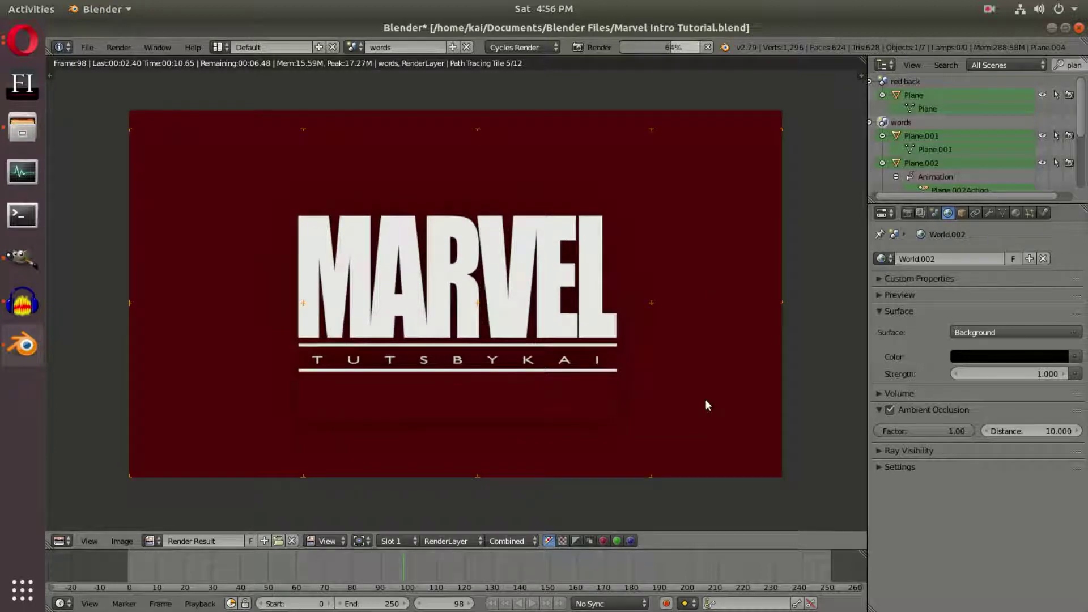
pyautogui.press('Escape')
# - Limit the masking plane's Cycles ray visibility to Camera, disabling Diffuse, Glossy, Transmission, Volume Scatter and Shadow
pyautogui.moveTo(547, 367)
pyautogui.mouseDown(button='middle')
pyautogui.moveTo(444, 343)
pyautogui.moveTo(542, 379)
pyautogui.mouseUp(button='middle')
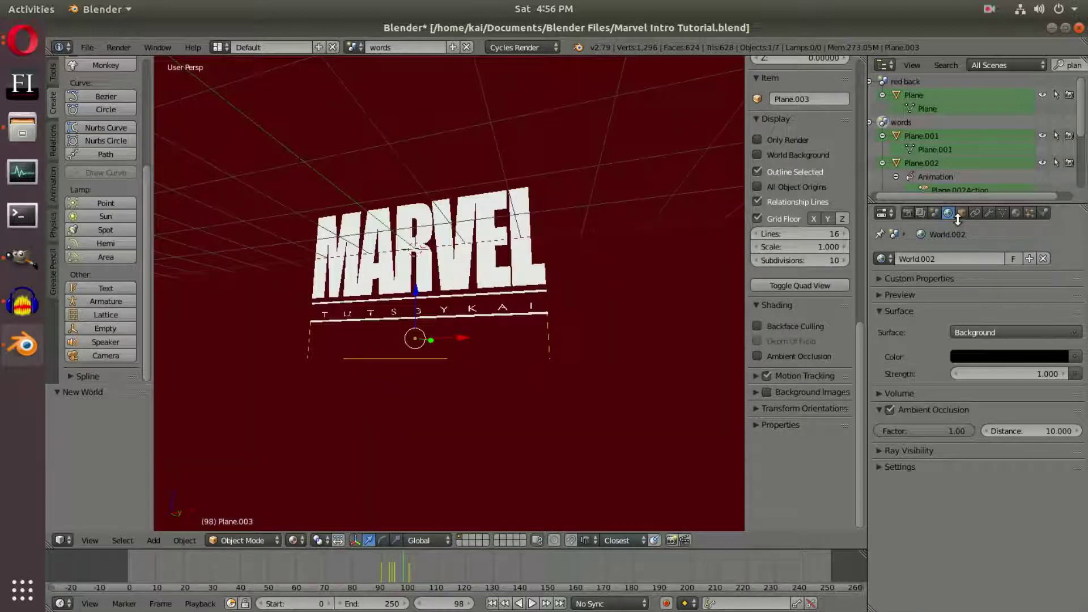
pyautogui.click(961, 213)
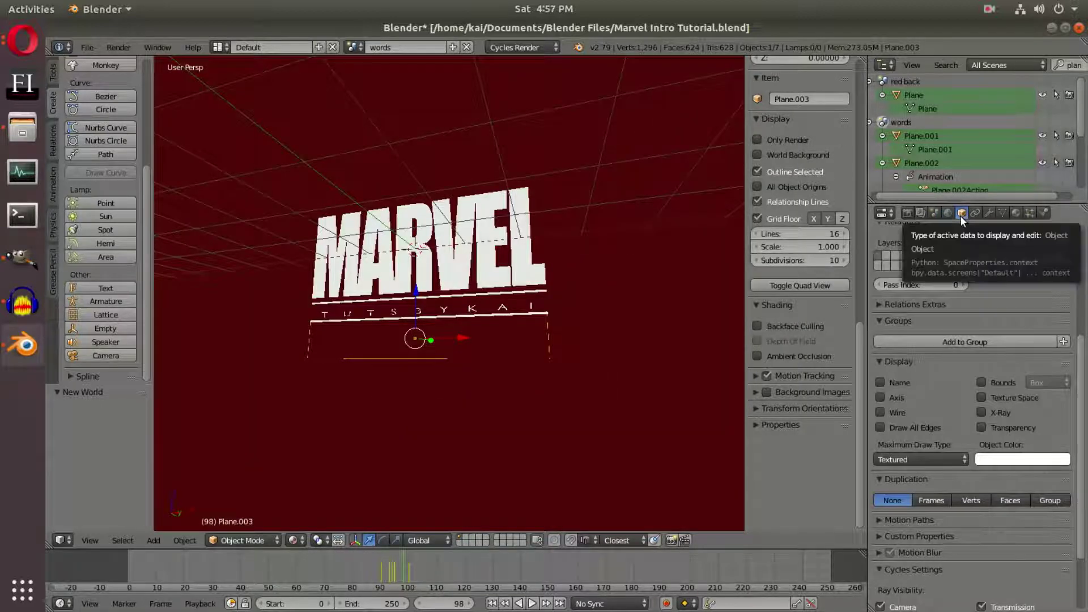
pyautogui.scroll(-4, 940, 386)
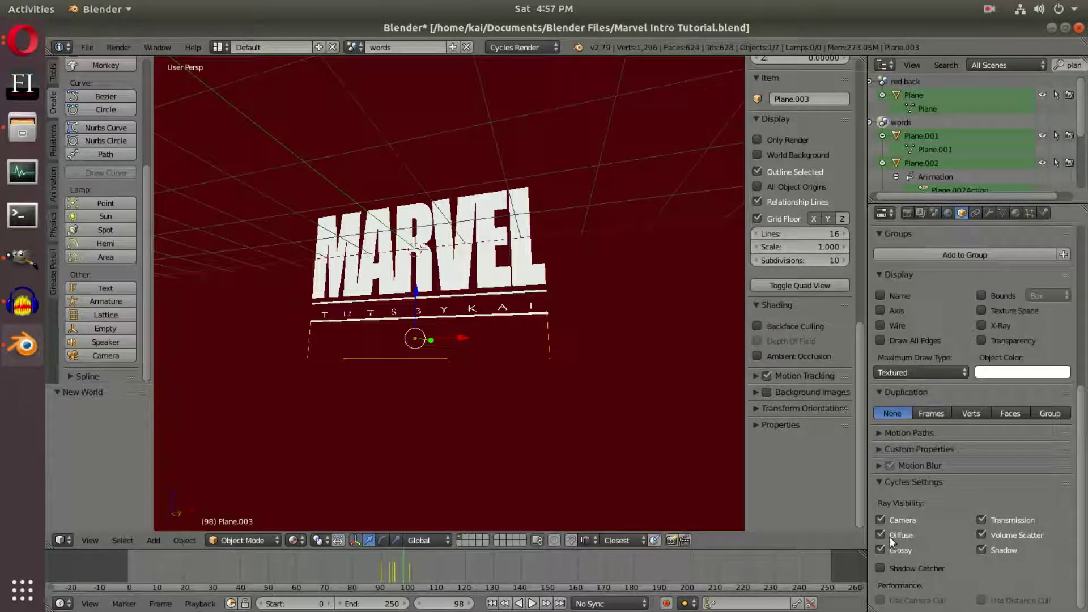
pyautogui.click(880, 550)
pyautogui.moveTo(989, 549); pyautogui.dragTo(990, 517)
# - Delete the large red background plane behind the text in the words scene
pyautogui.moveTo(416, 365); pyautogui.dragTo(493, 354, button='middle')
pyautogui.rightClick(657, 263)
pyautogui.moveTo(657, 263); pyautogui.dragTo(553, 286, button='middle')
pyautogui.press('x')
pyautogui.click(571, 273)
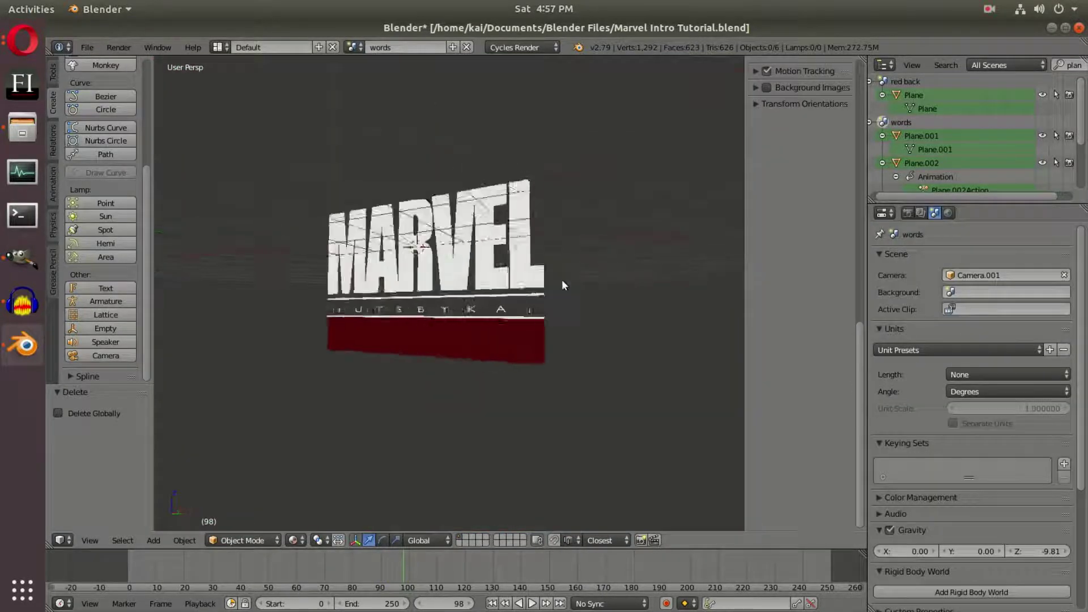
# - Restrict the ray visibility of the two white lines and the TUTSBYKAI text to Camera only
pyautogui.rightClick(450, 318)
pyautogui.press('n')
pyautogui.scroll(5, 473, 335)
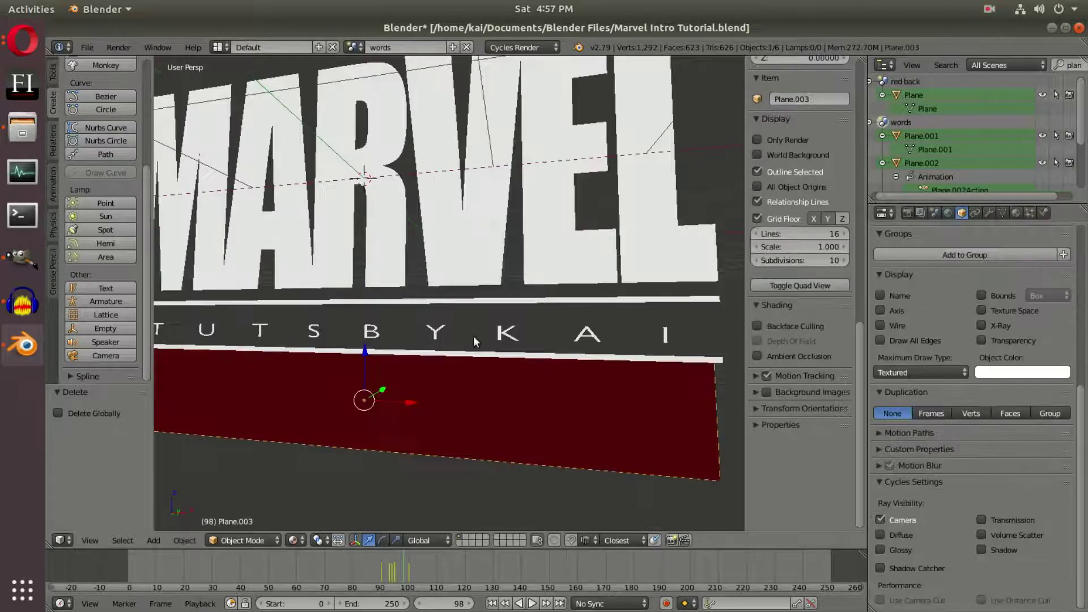
pyautogui.moveTo(473, 355); pyautogui.dragTo(501, 372, button='middle')
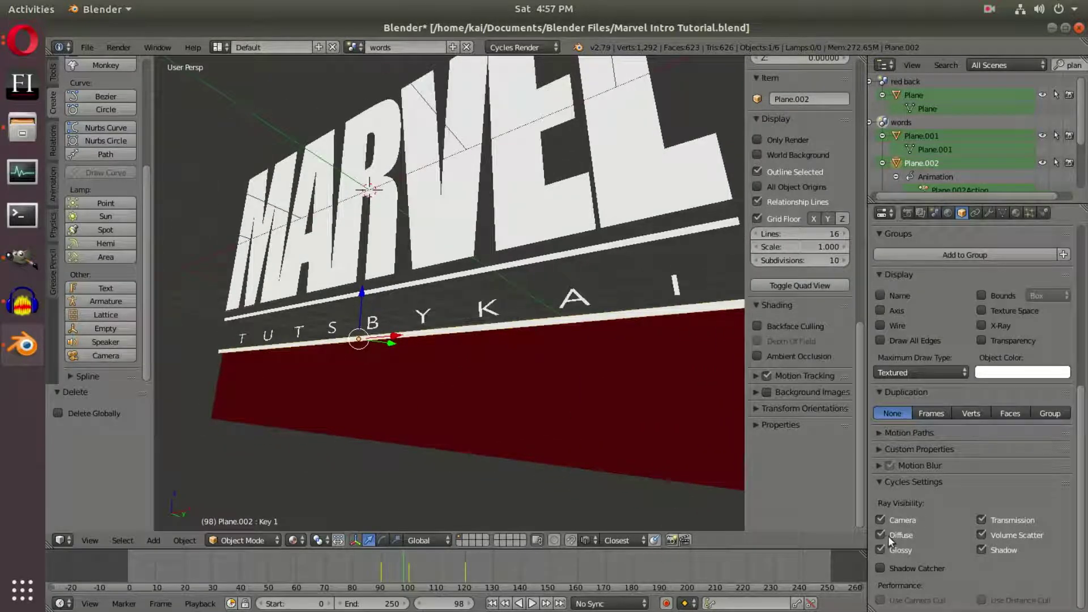
pyautogui.rightClick(371, 322)
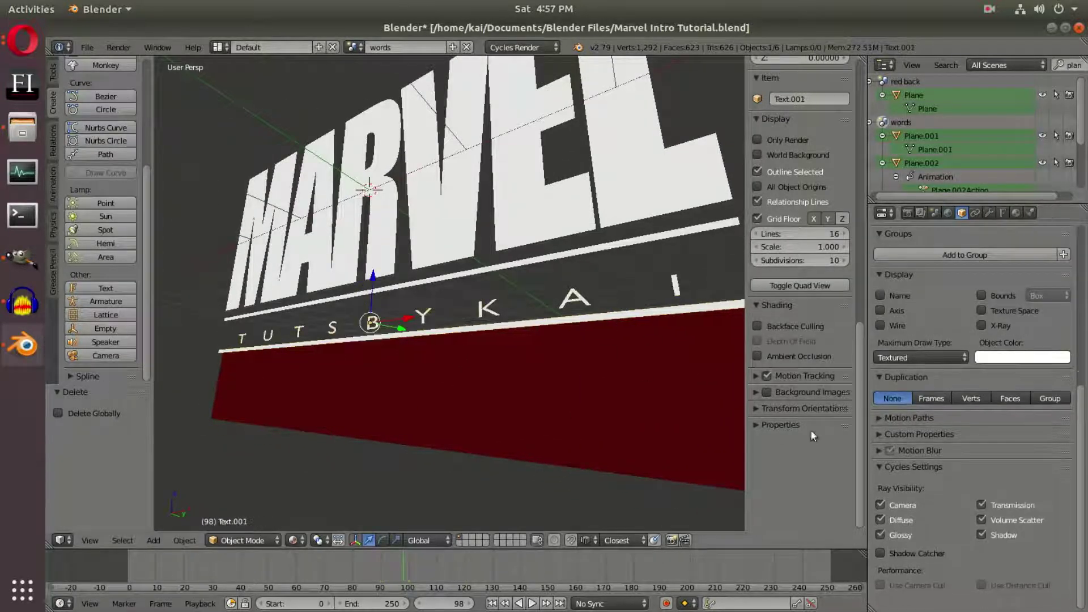
pyautogui.rightClick(629, 247)
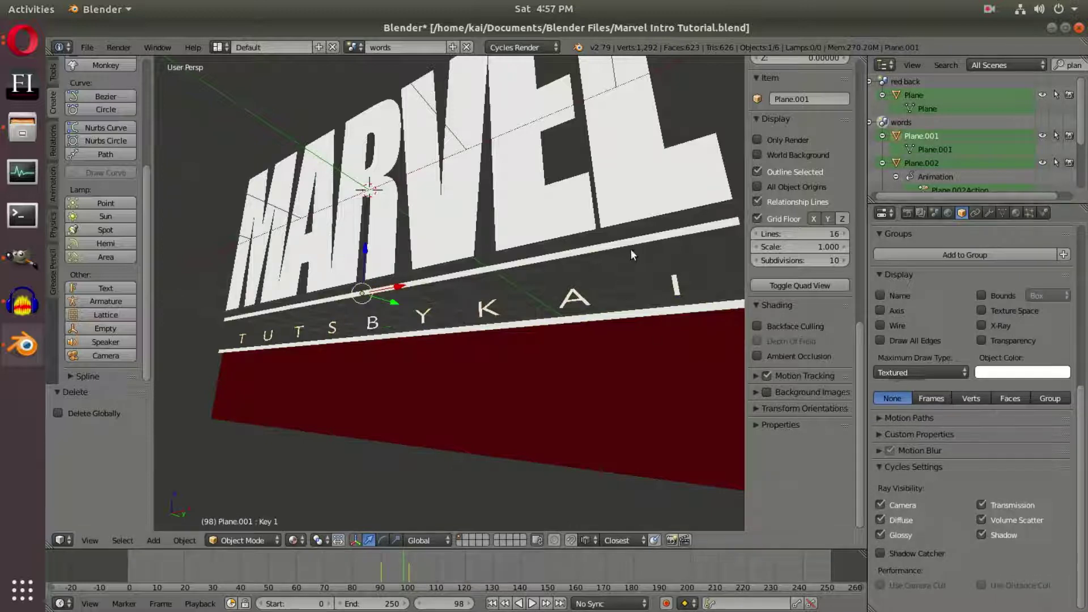
pyautogui.click(981, 548)
pyautogui.click(985, 535)
pyautogui.click(990, 518)
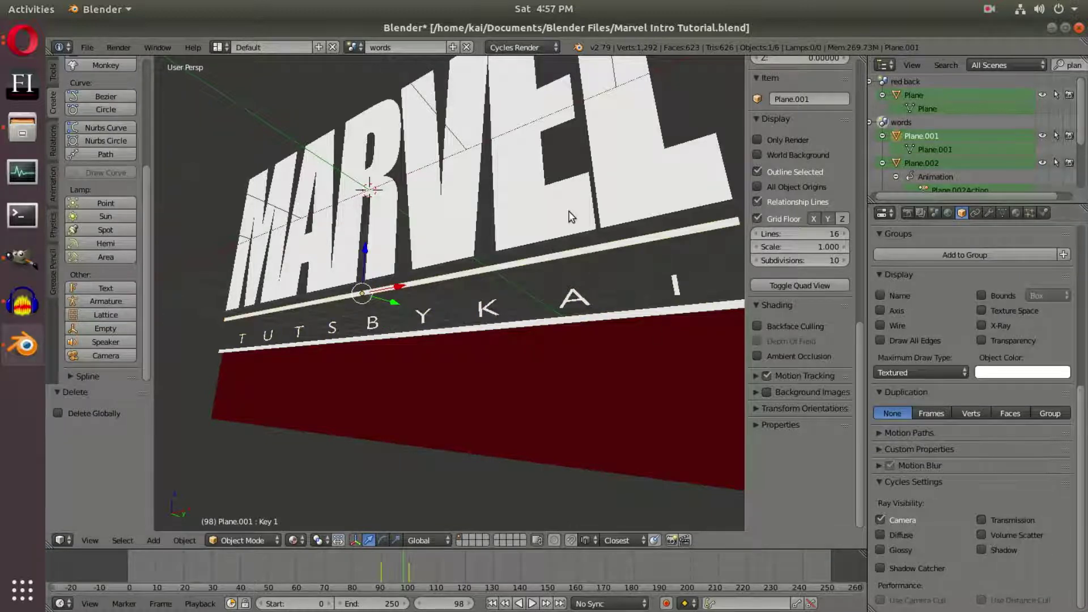
# - Turn off Diffuse, Glossy, Transmission, Volume Scatter and Shadow ray visibility for the MARVEL text, keeping Camera enabled
pyautogui.rightClick(568, 216)
pyautogui.click(891, 520)
pyautogui.click(884, 535)
pyautogui.click(984, 538)
pyautogui.click(1006, 524)
pyautogui.click(1003, 508)
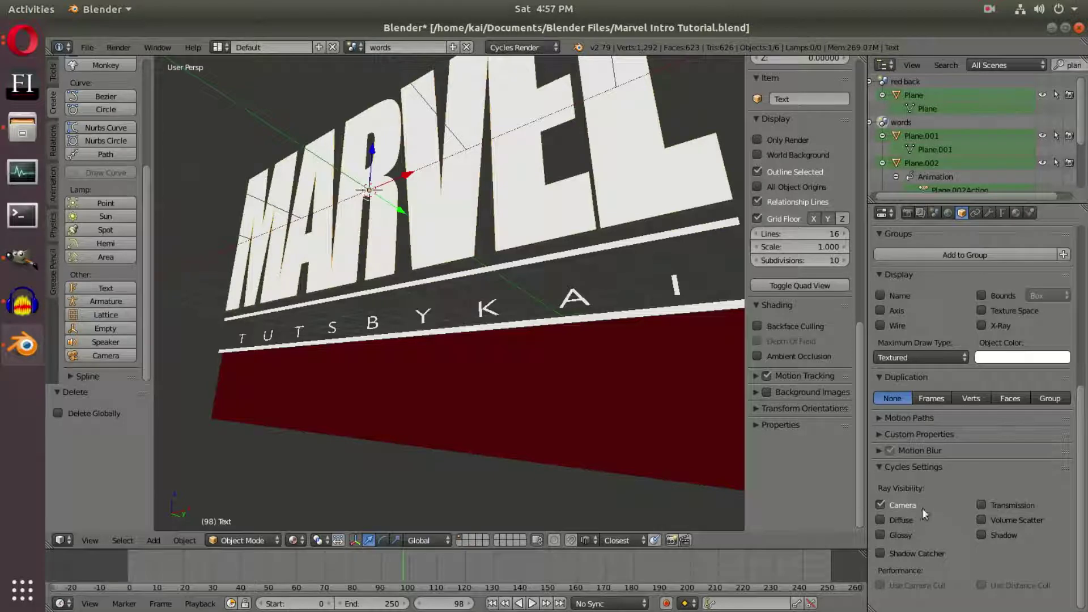
# - Switch to the red back scene and leave only Camera enabled in its plane's ray visibility
pyautogui.scroll(-3, 467, 402)
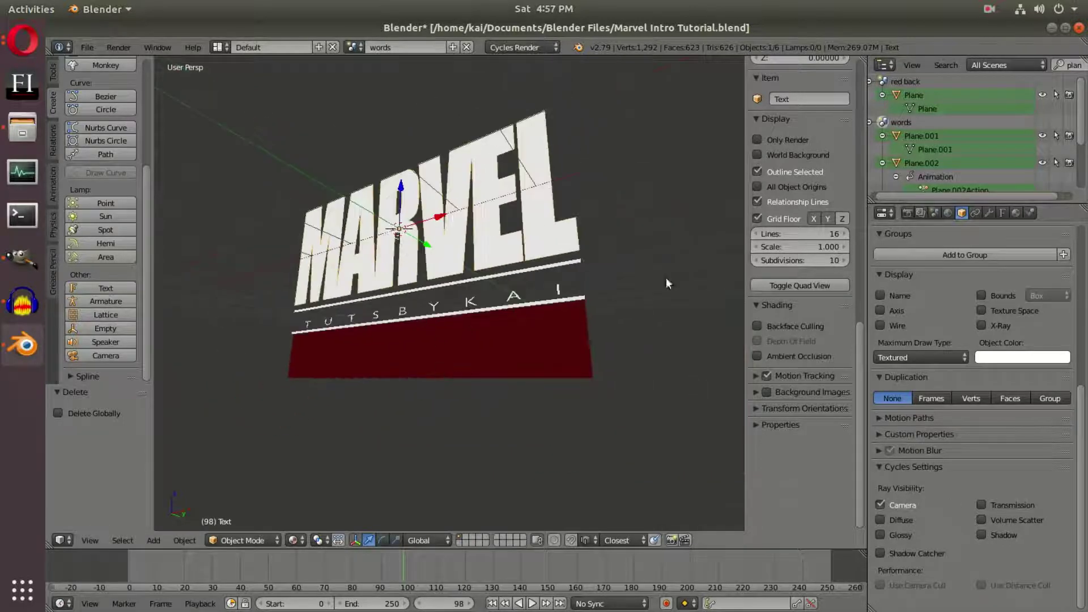
pyautogui.rightClick(455, 312)
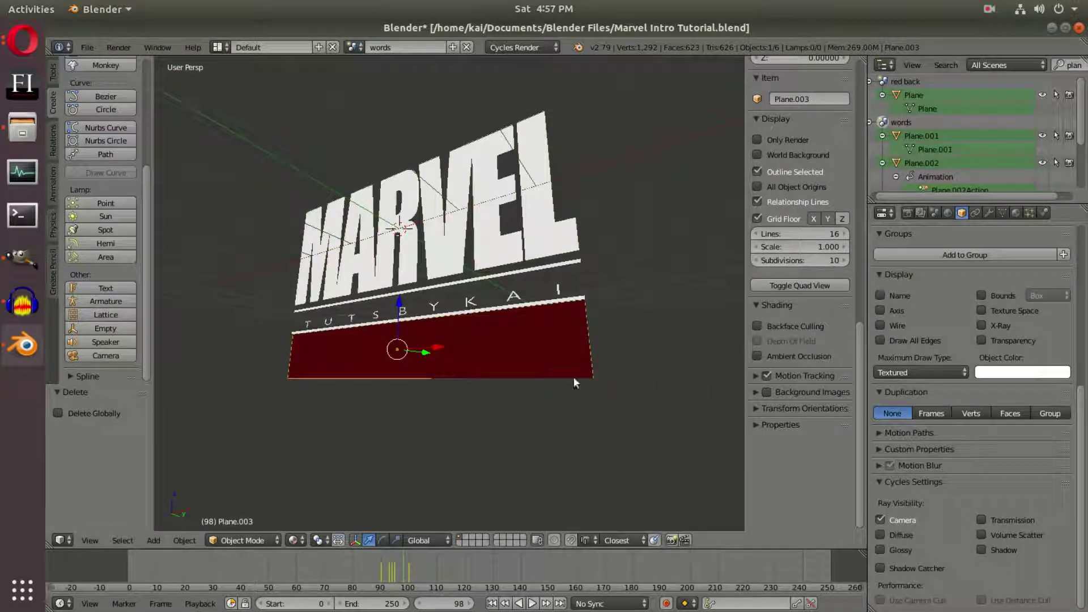
pyautogui.click(355, 47)
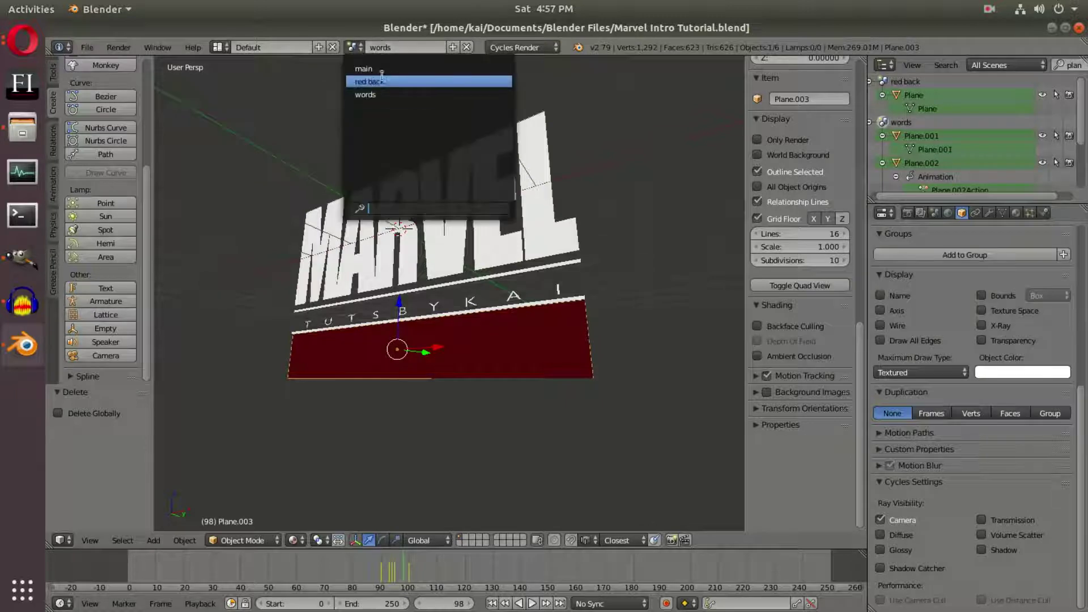
pyautogui.click(383, 79)
pyautogui.click(891, 535)
pyautogui.click(889, 549)
pyautogui.click(980, 549)
pyautogui.click(992, 535)
pyautogui.click(982, 520)
# - Look over the main scene and the red back scene, and return to the words scene
pyautogui.click(352, 47)
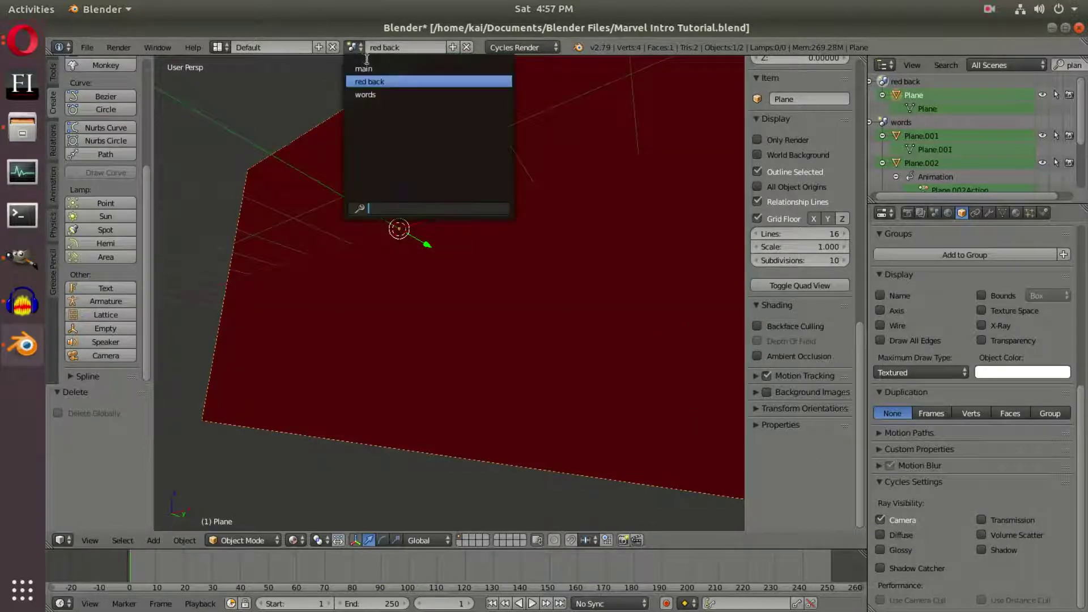
pyautogui.click(373, 68)
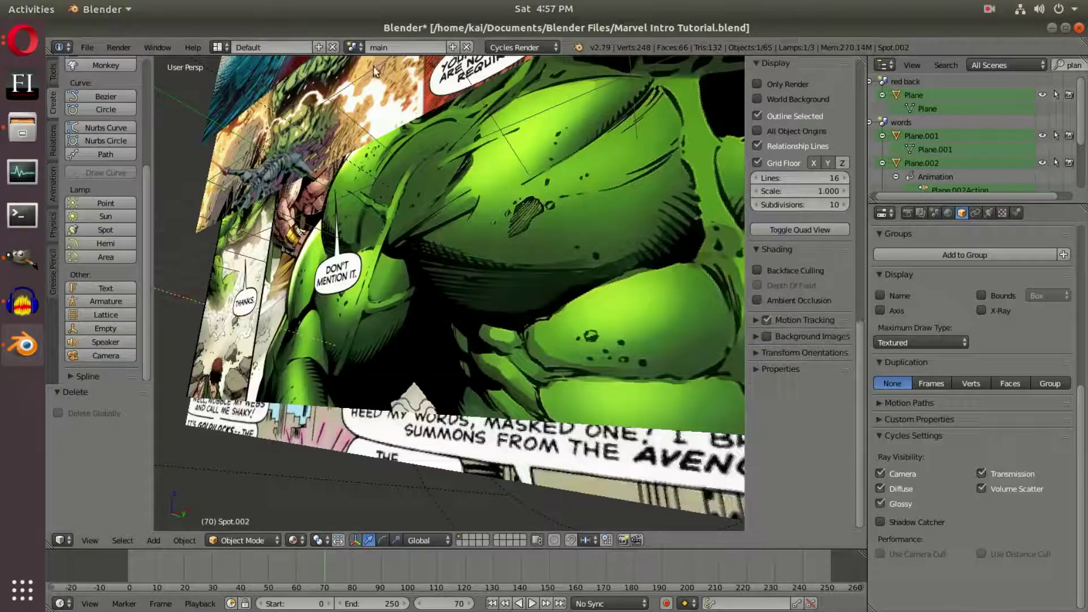
pyautogui.scroll(-5, 504, 358)
pyautogui.click(351, 47)
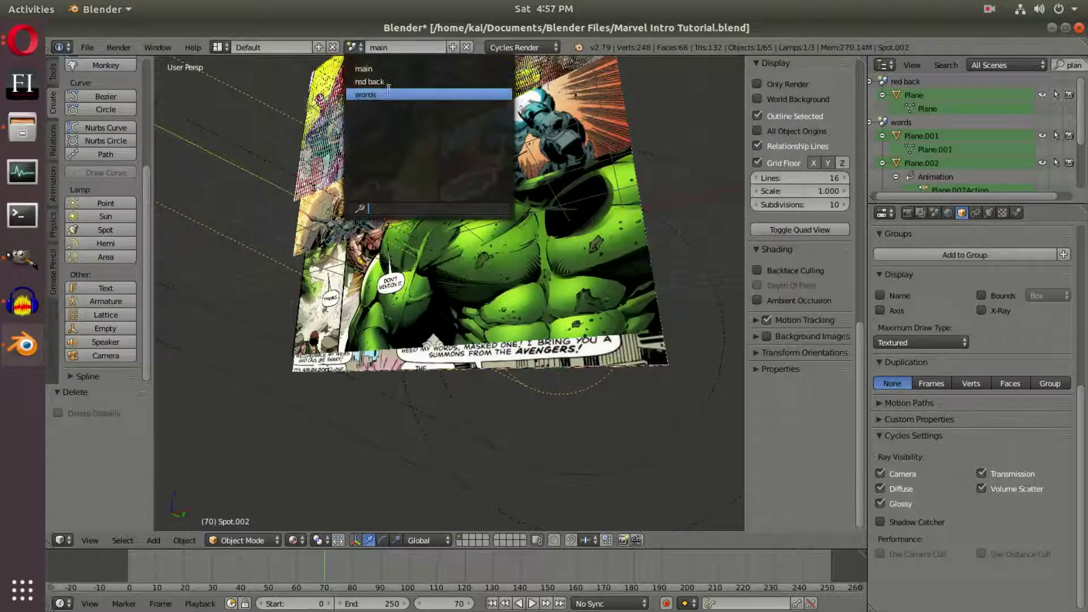
pyautogui.click(374, 81)
pyautogui.click(356, 47)
pyautogui.click(365, 94)
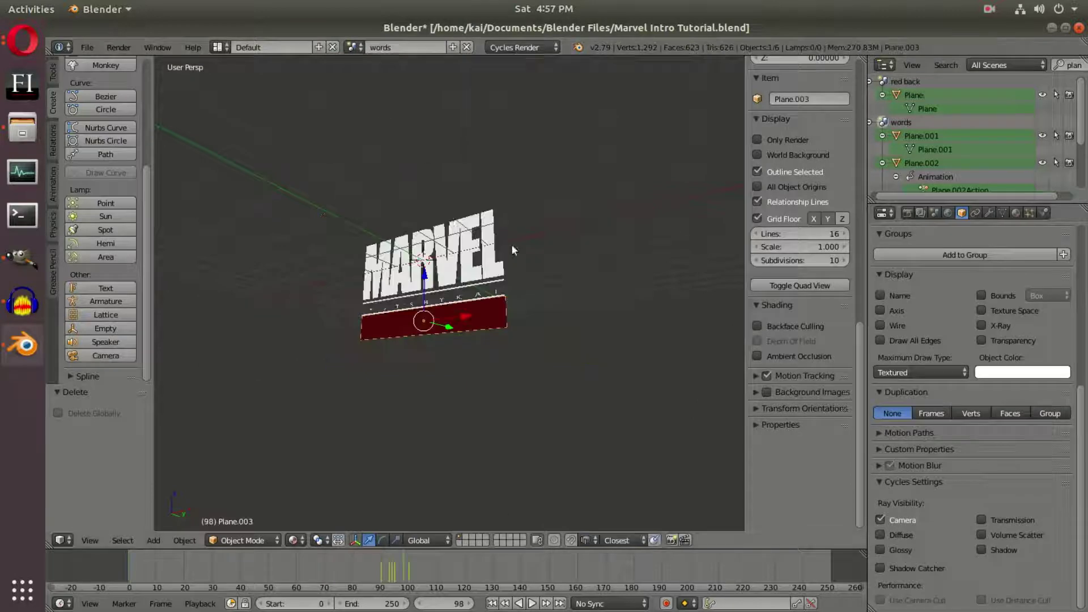
# - Save the Marvel Intro Tutorial.blend file
pyautogui.click(86, 47)
pyautogui.click(161, 151)
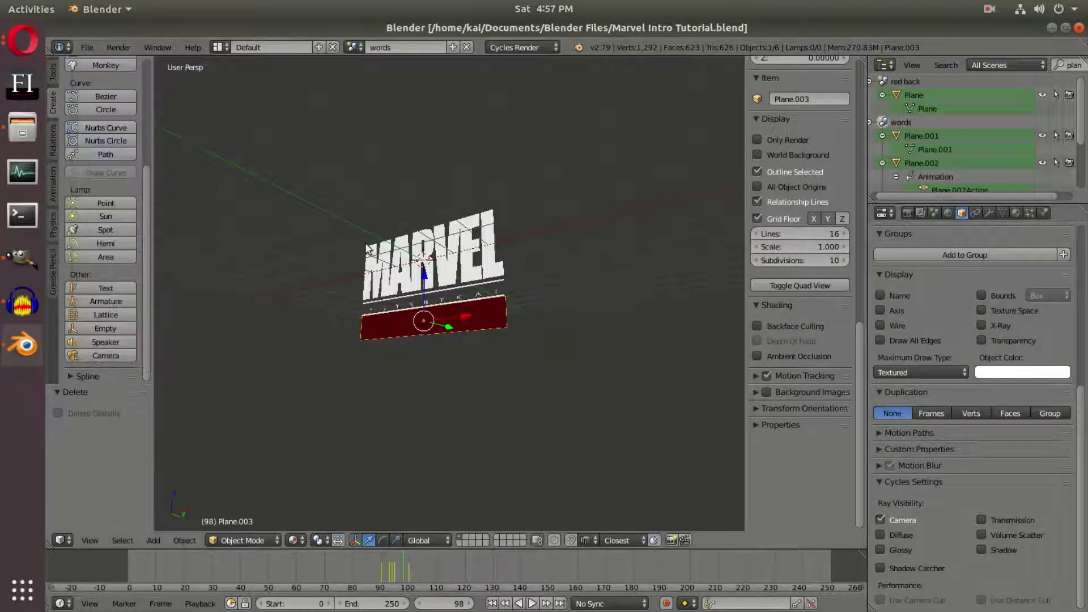
pyautogui.scroll(3, 287, 273)
pyautogui.click(11, 304)
pyautogui.click(22, 344)
pyautogui.moveTo(453, 317); pyautogui.dragTo(481, 300, button='middle')
pyautogui.click(82, 48)
pyautogui.click(133, 151)
# - Step back through the reveal frames, switch to the camera view and advance to frame 100 to examine the masking plane and subtitle
pyautogui.moveTo(601, 215); pyautogui.dragTo(545, 187, button='middle')
pyautogui.scroll(3, 545, 187)
pyautogui.scroll(-3, 545, 186)
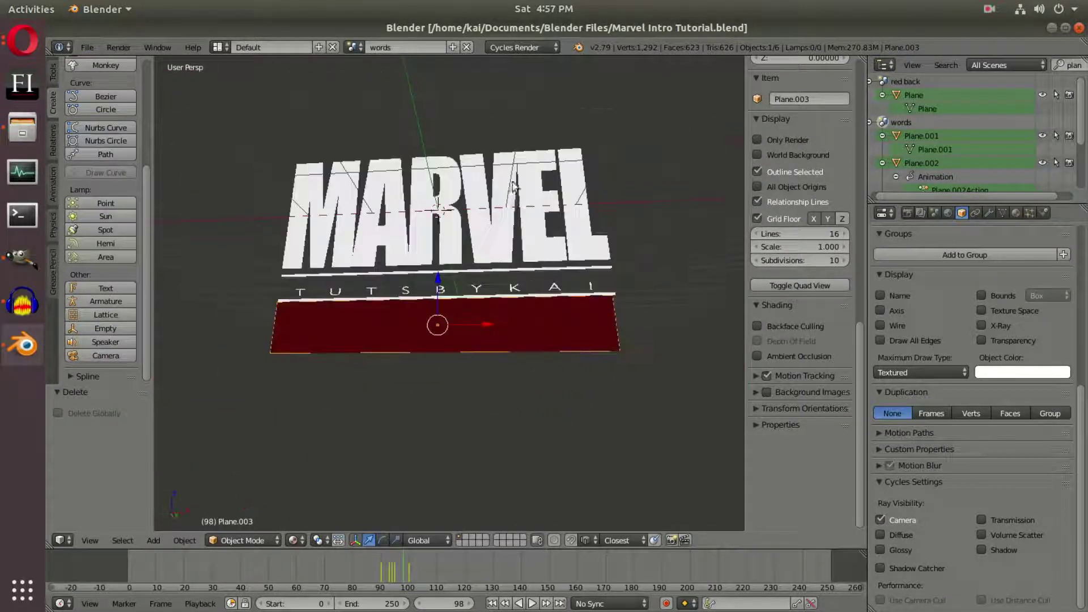
pyautogui.press('Left')
pyautogui.press('Left')
pyautogui.press('Left')
pyautogui.press('Left')
pyautogui.press('Left')
pyautogui.press('Left')
pyautogui.press('Left')
pyautogui.press('Left')
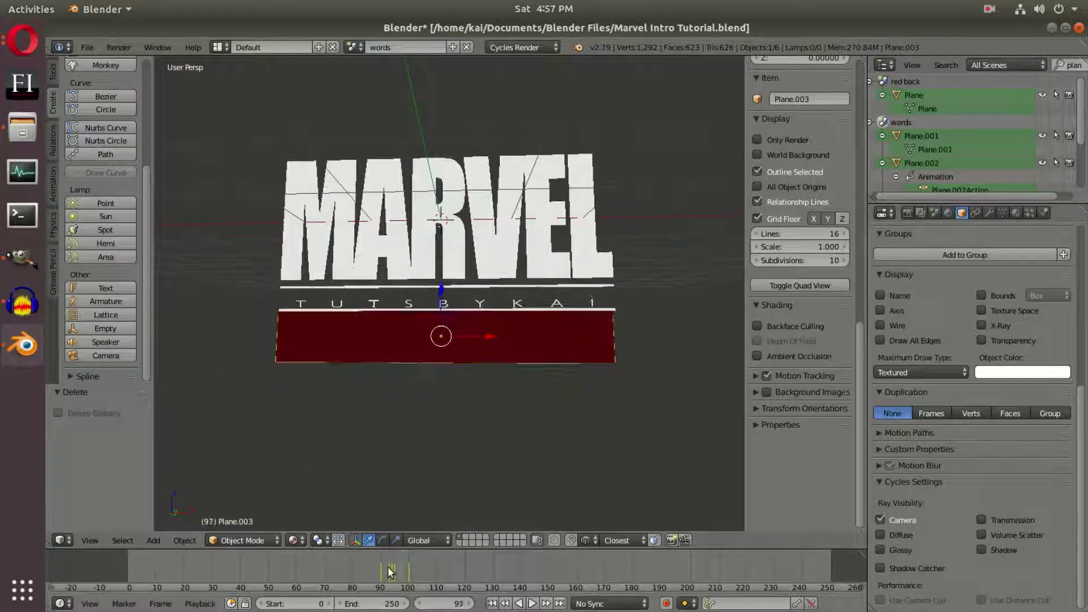
pyautogui.press('KP_0')
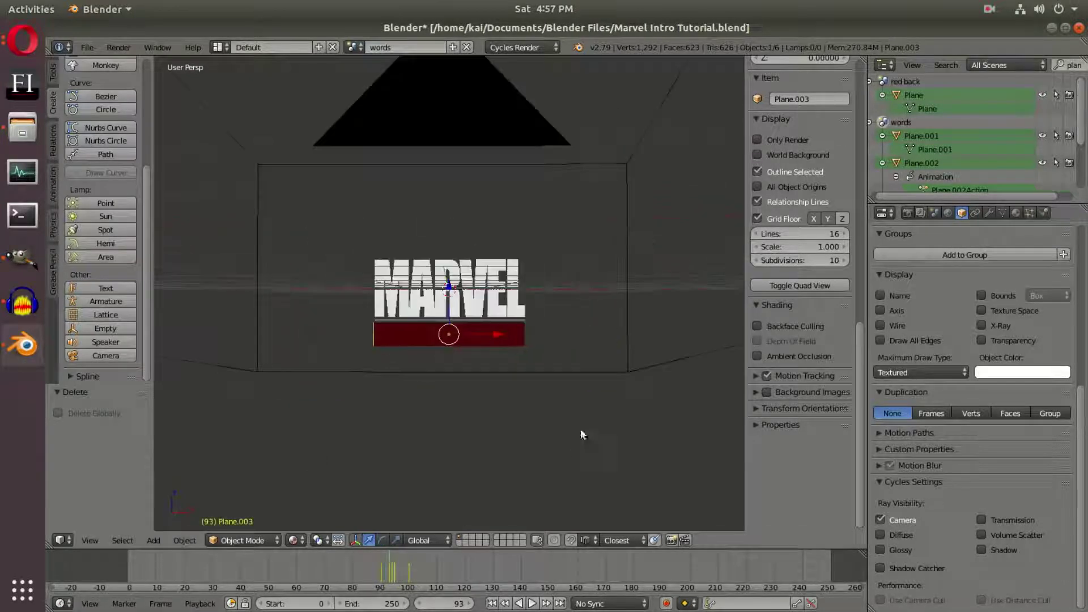
pyautogui.press('Left')
pyautogui.press('Left')
pyautogui.press('Left')
pyautogui.press('Left')
pyautogui.press('Right')
pyautogui.press('Right')
pyautogui.press('Right')
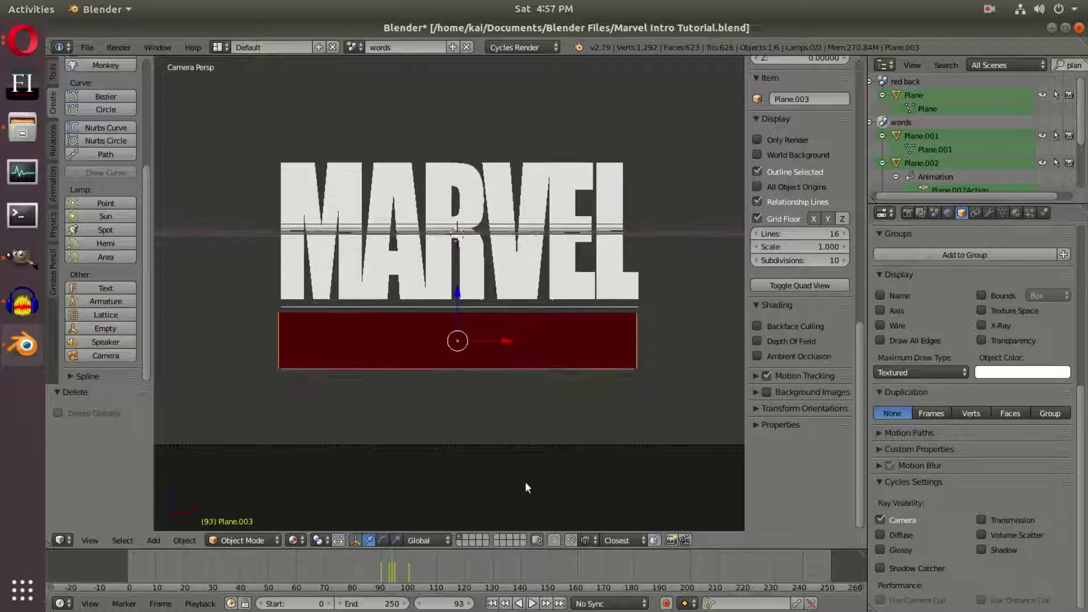
pyautogui.press('Right')
pyautogui.press('Right')
pyautogui.press('Right')
pyautogui.press('Right')
pyautogui.press('Right')
pyautogui.press('Right')
pyautogui.press('Right')
pyautogui.press('Right')
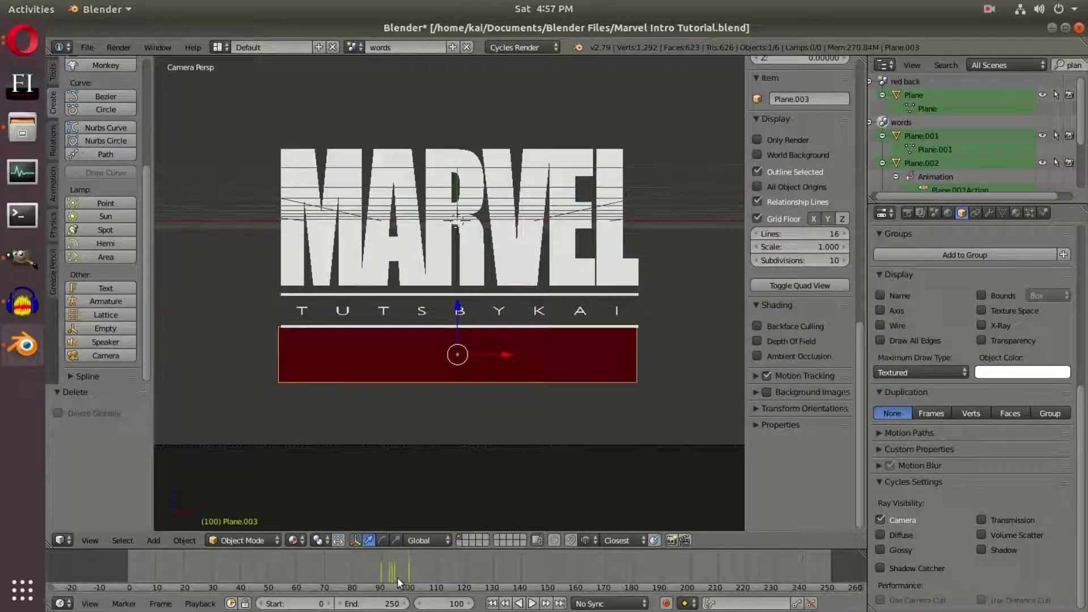
# - Play the words scene animation from its first frame and stop it before the reveal
pyautogui.click(492, 604)
pyautogui.click(532, 603)
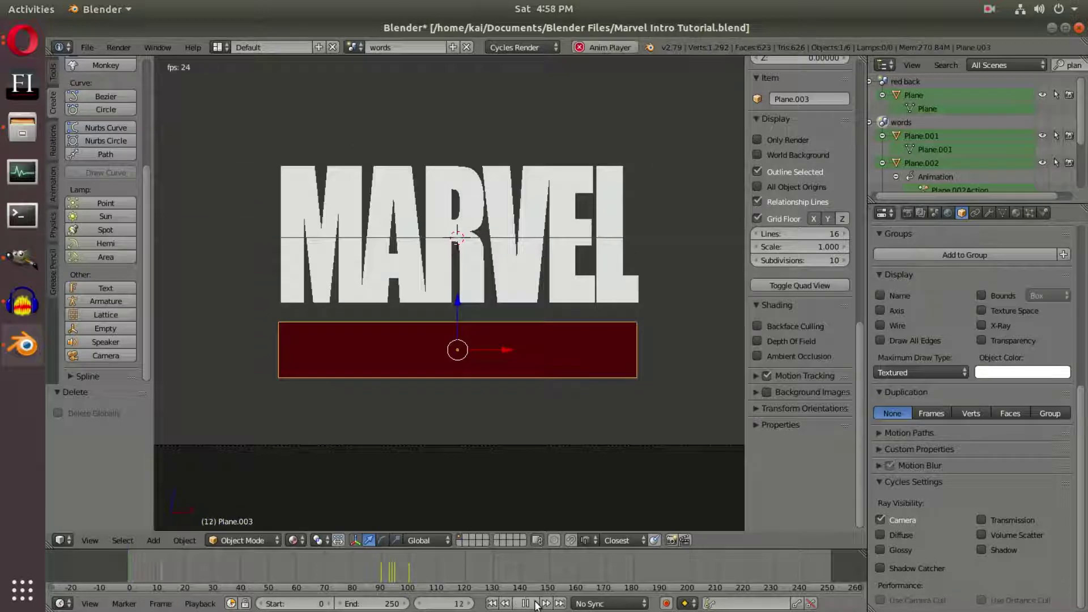
pyautogui.click(536, 604)
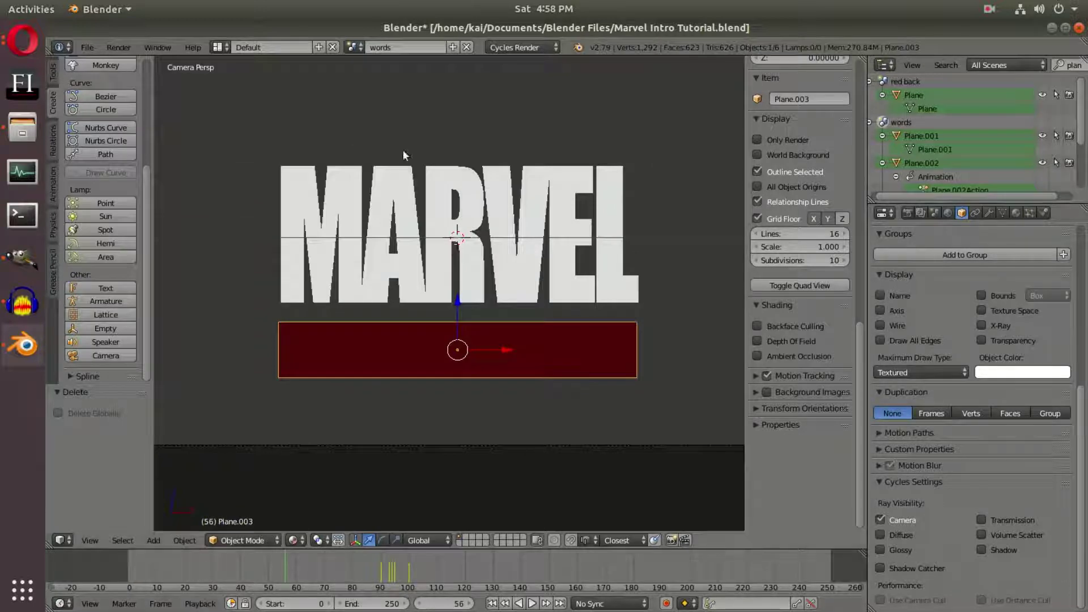
# - Switch to the main scene and check the comic pages in the camera frame at frames 90 and 100
pyautogui.click(355, 47)
pyautogui.click(377, 67)
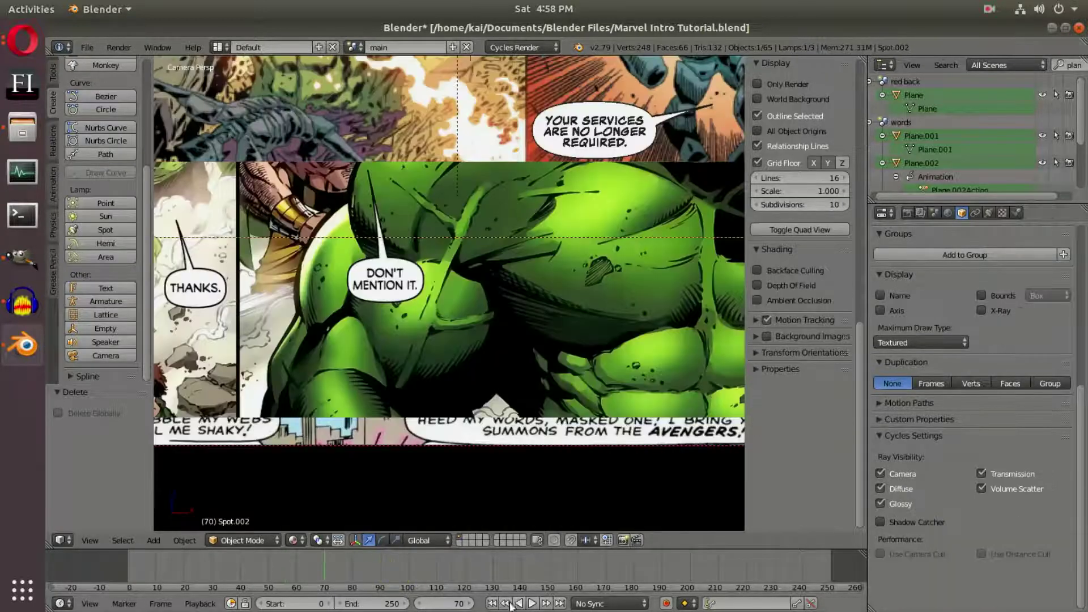
pyautogui.click(379, 568)
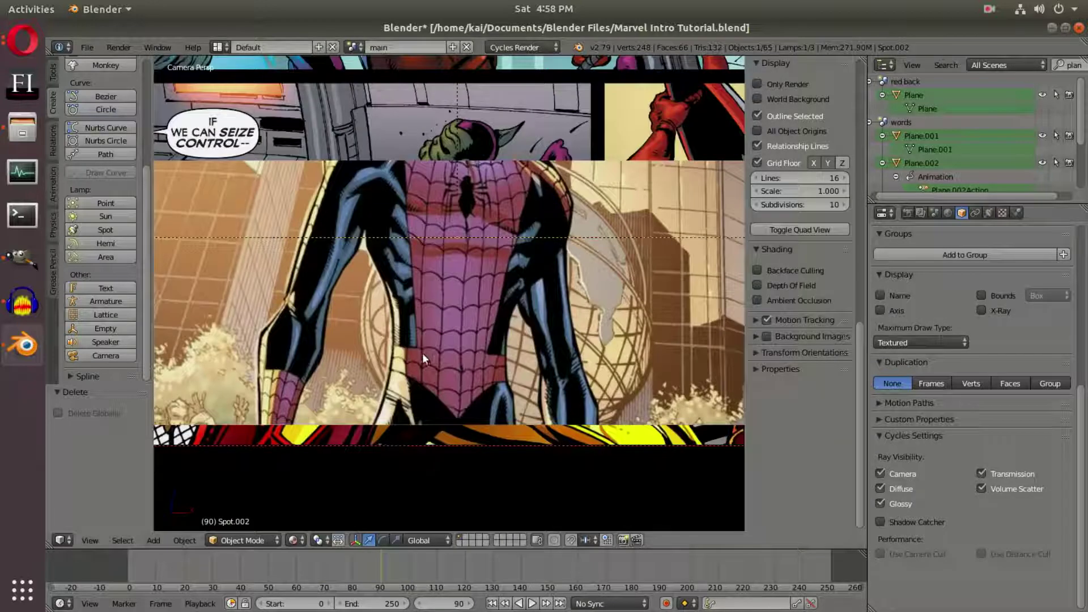
pyautogui.scroll(-4, 447, 340)
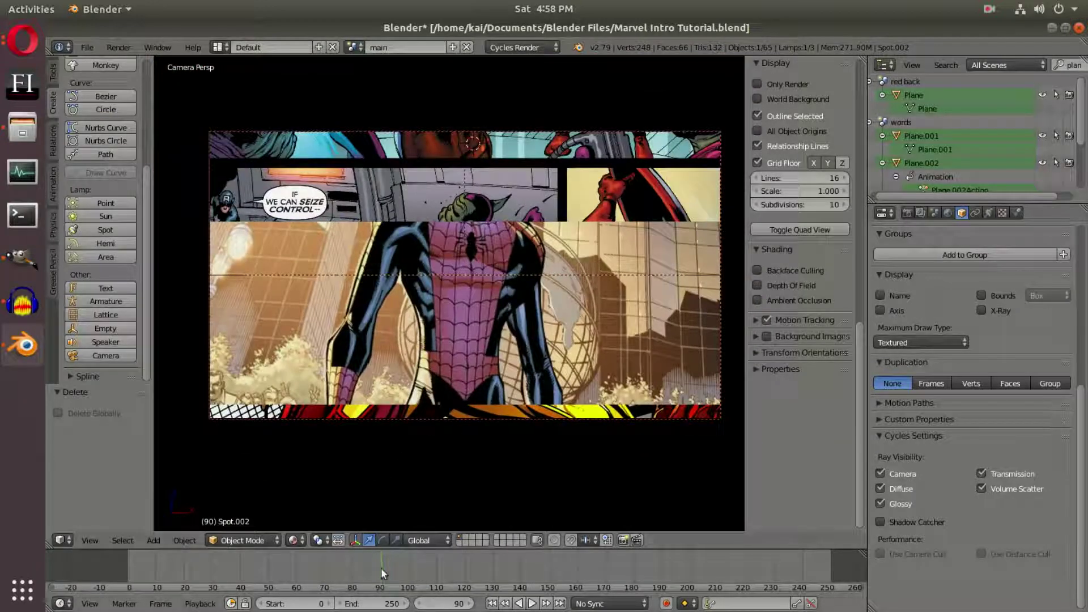
pyautogui.moveTo(380, 568); pyautogui.dragTo(409, 571)
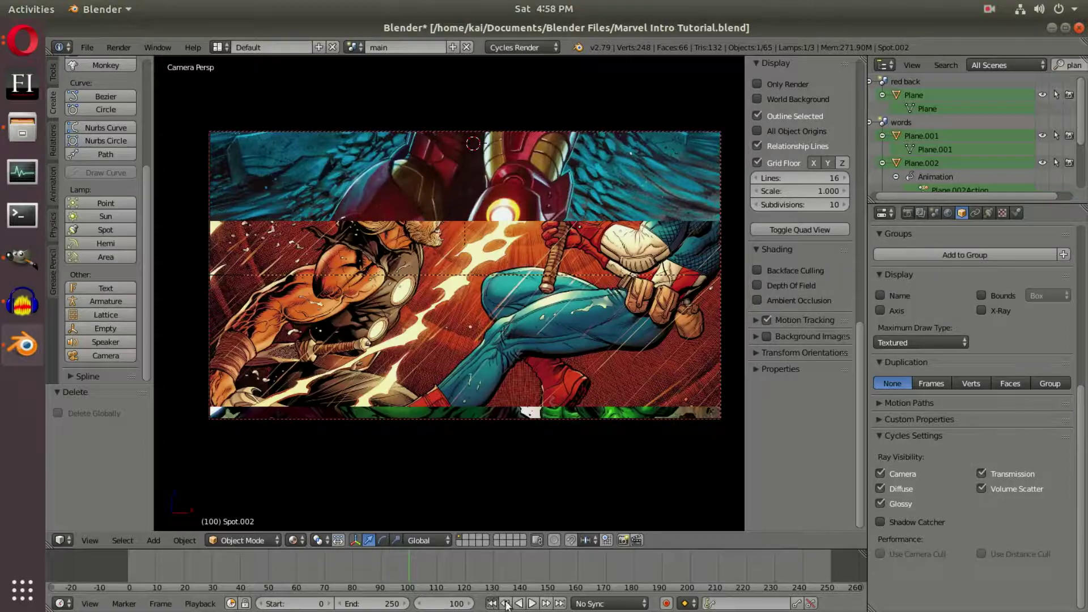
# - Play the main scene's comic page animation from the start and stop at frame 54
pyautogui.click(492, 603)
pyautogui.click(532, 604)
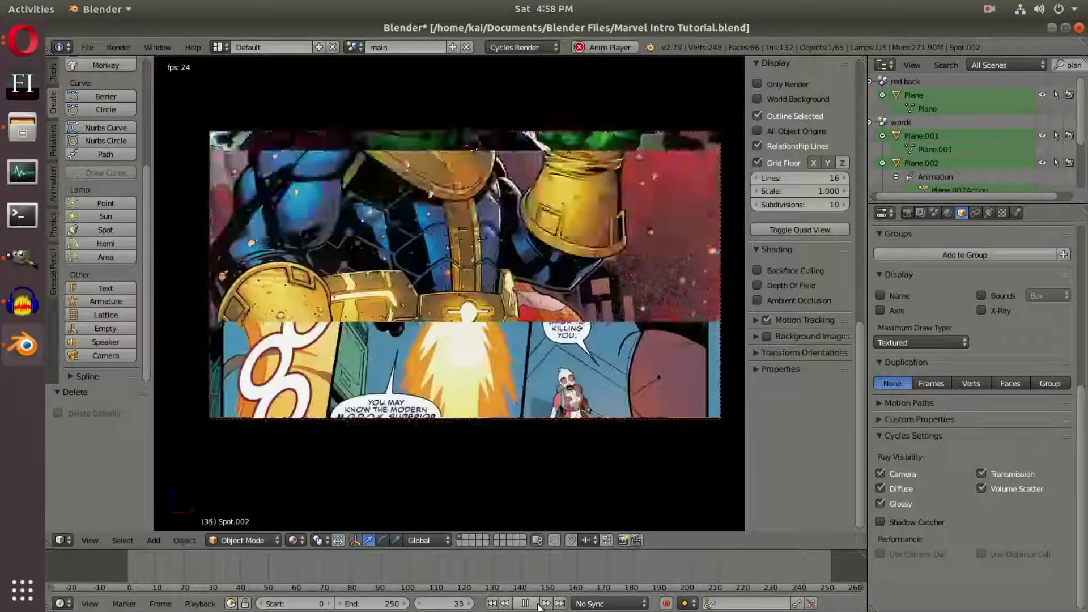
pyautogui.click(538, 604)
# - Switch to the Opera browser and watch the Marvel Intro HD reference video up to the STUDIOS subtitle, then pause it
pyautogui.click(18, 53)
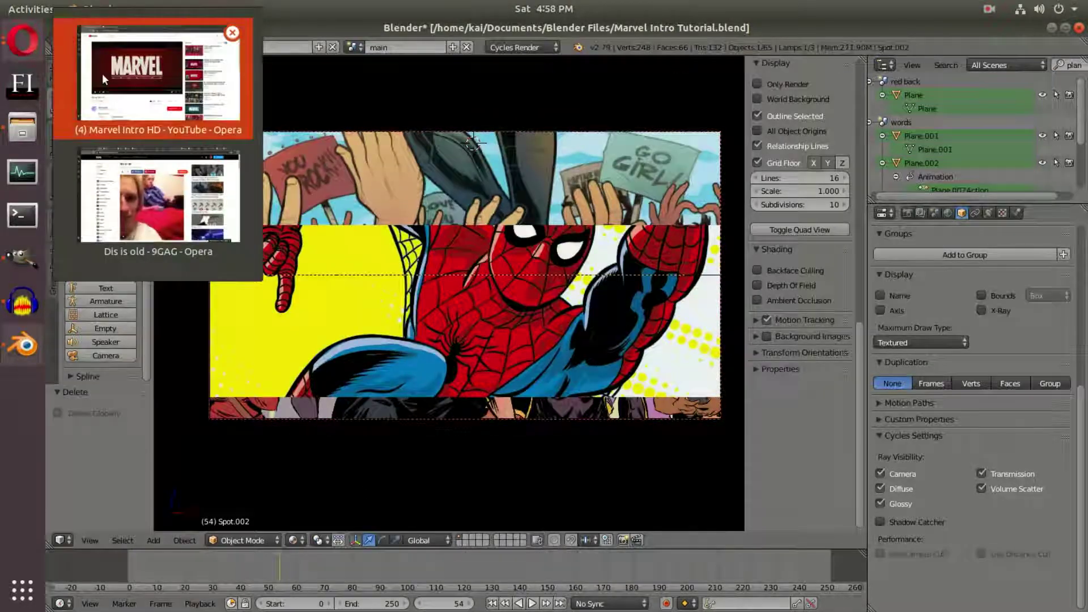
pyautogui.click(102, 73)
pyautogui.click(440, 397)
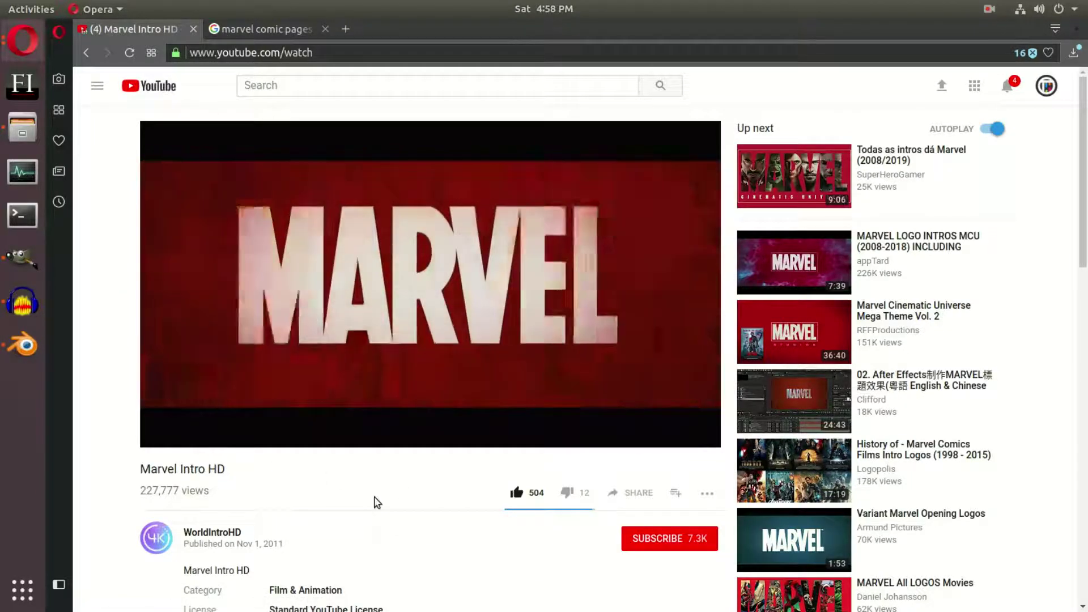
pyautogui.click(376, 294)
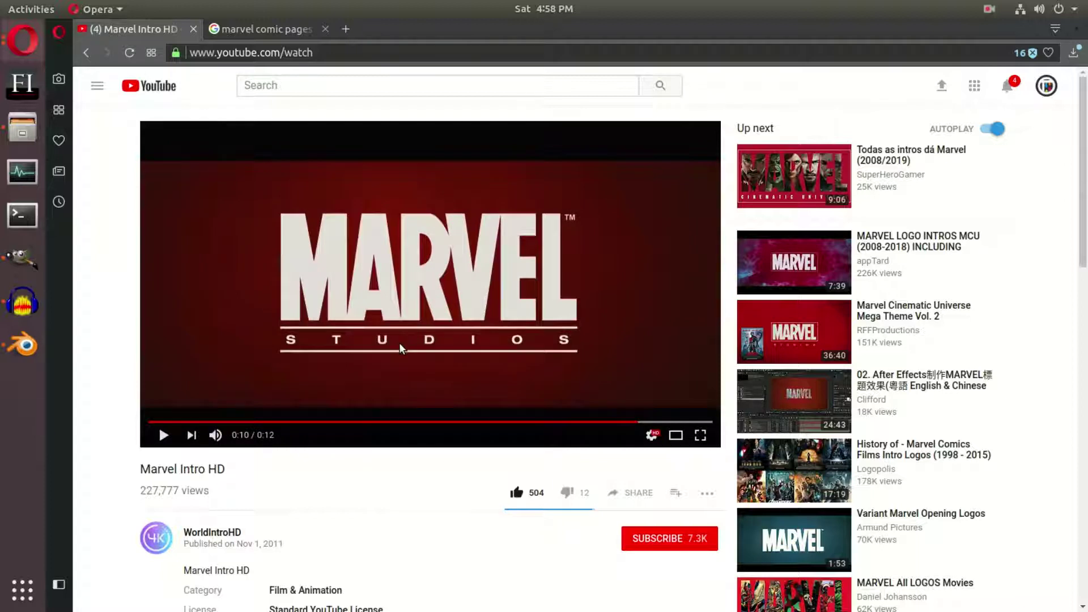
# - Switch to Blender, play the main scene's comic page animation and stop at frame 100
pyautogui.click(21, 340)
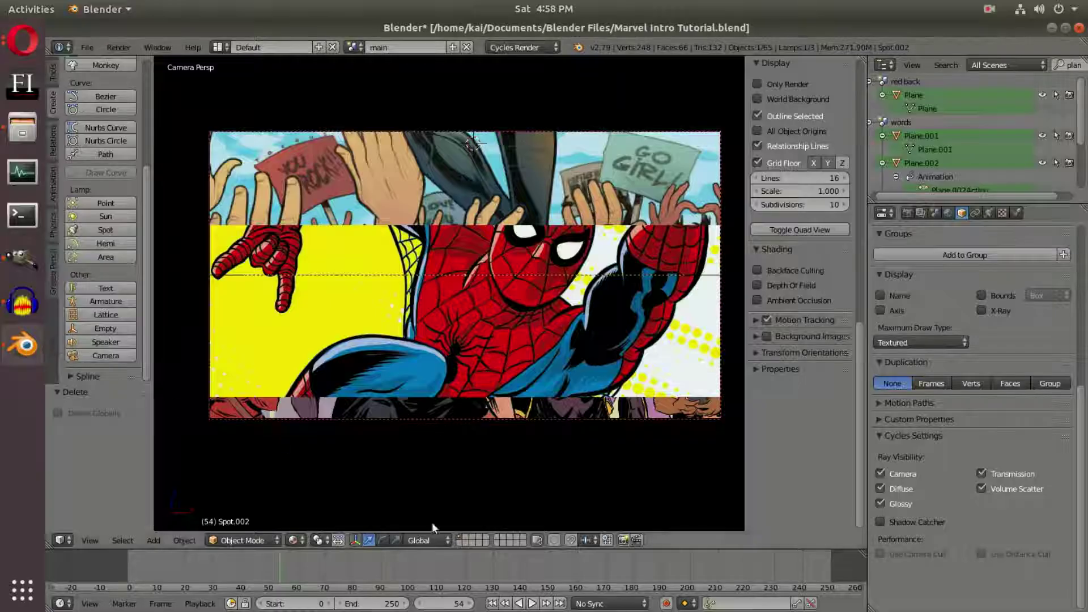
pyautogui.hotkey('alt', 'a')
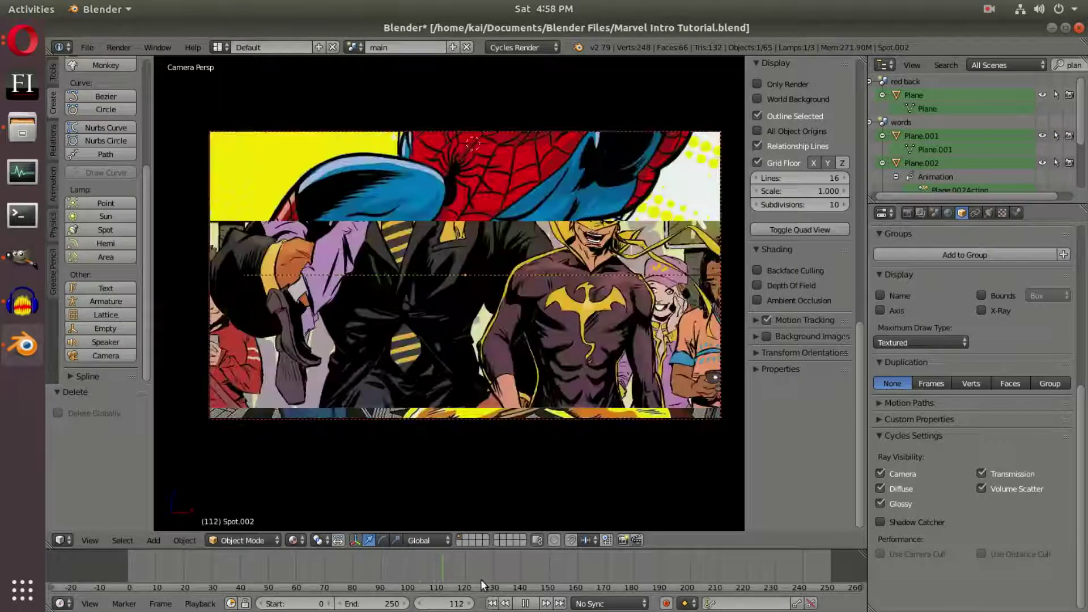
pyautogui.moveTo(532, 580); pyautogui.dragTo(412, 579)
pyautogui.press('Escape')
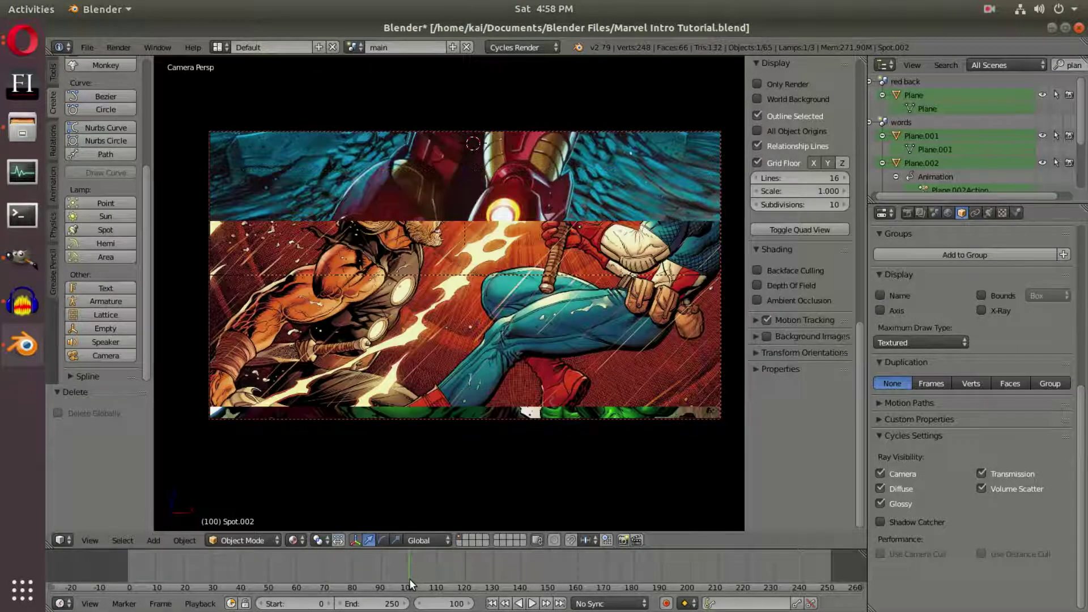
# - Switch to the words scene and go to frame 98 to check the text reveal
pyautogui.click(355, 47)
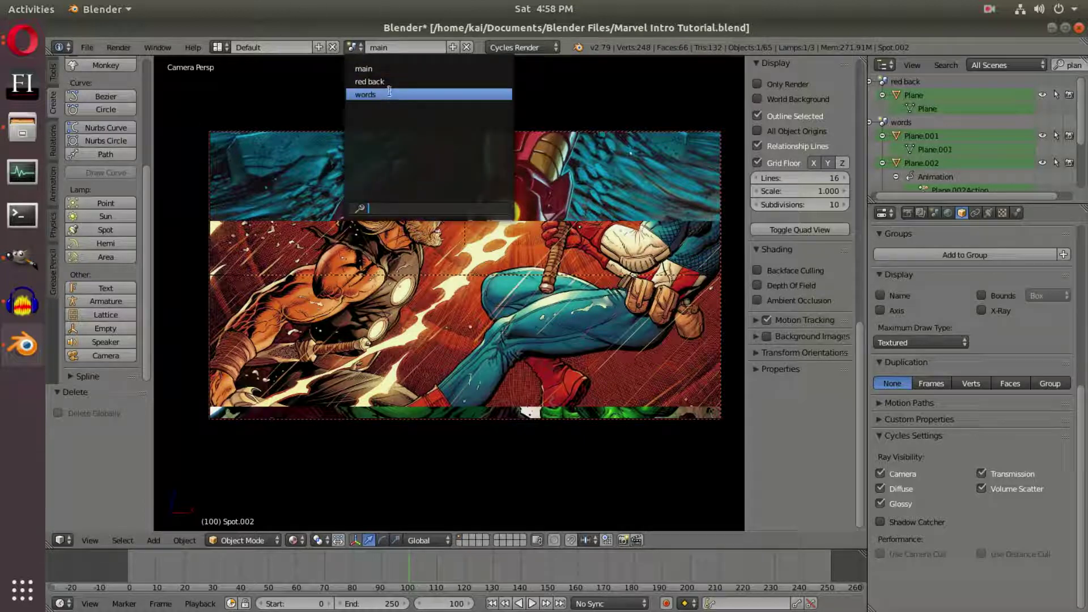
pyautogui.click(398, 97)
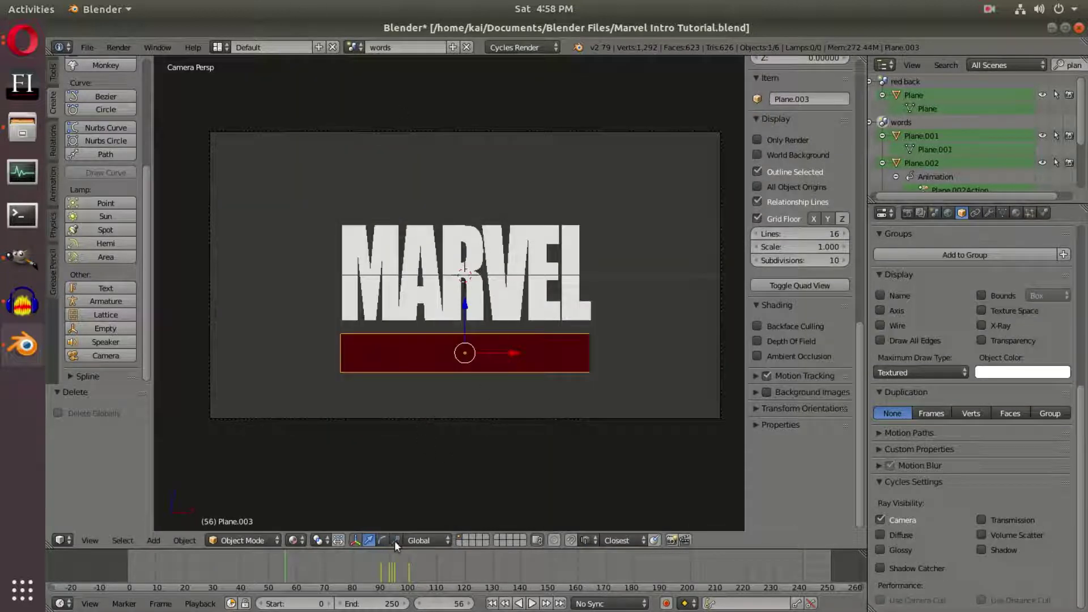
pyautogui.moveTo(380, 569); pyautogui.dragTo(403, 571)
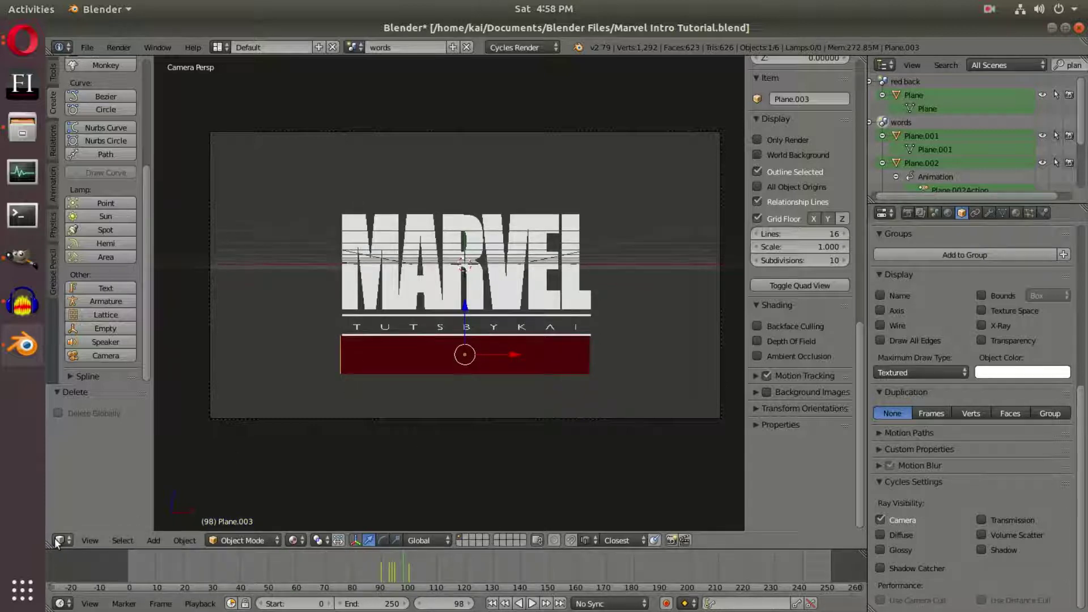
# - Split the 3D view, show an enlarged Dope Sheet in the lower area and collapse its object channels
pyautogui.moveTo(50, 544); pyautogui.dragTo(146, 265)
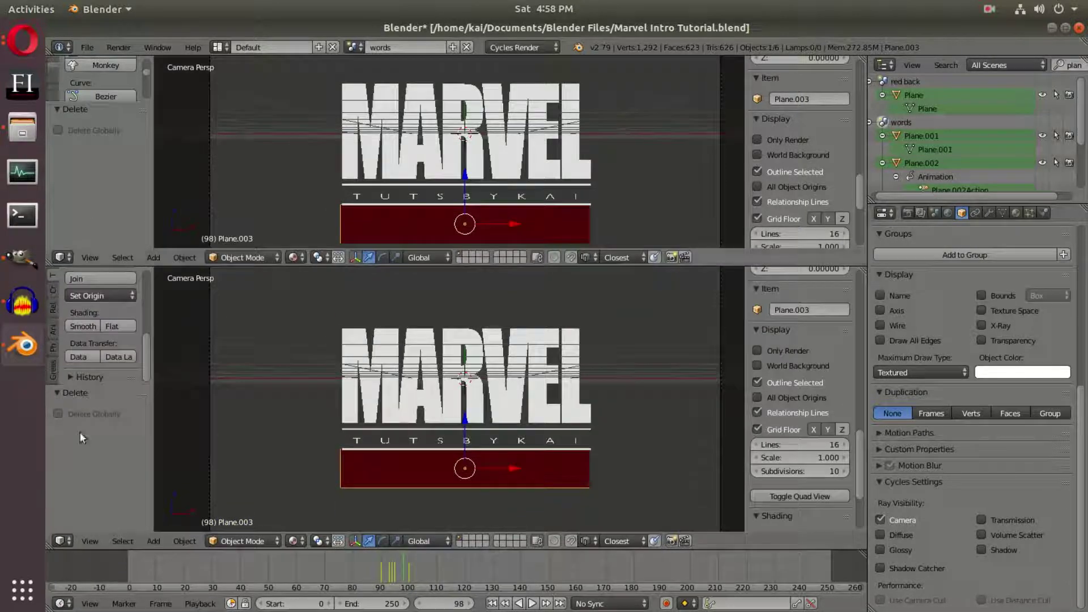
pyautogui.click(61, 540)
pyautogui.click(111, 473)
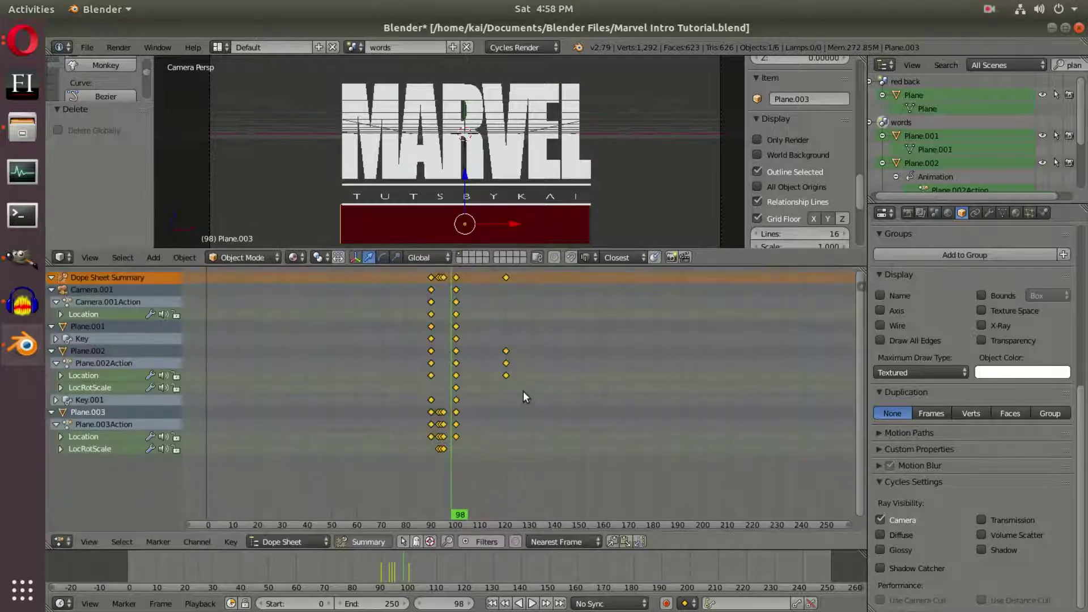
pyautogui.moveTo(526, 266); pyautogui.dragTo(527, 225)
pyautogui.moveTo(547, 451); pyautogui.dragTo(545, 493, button='middle')
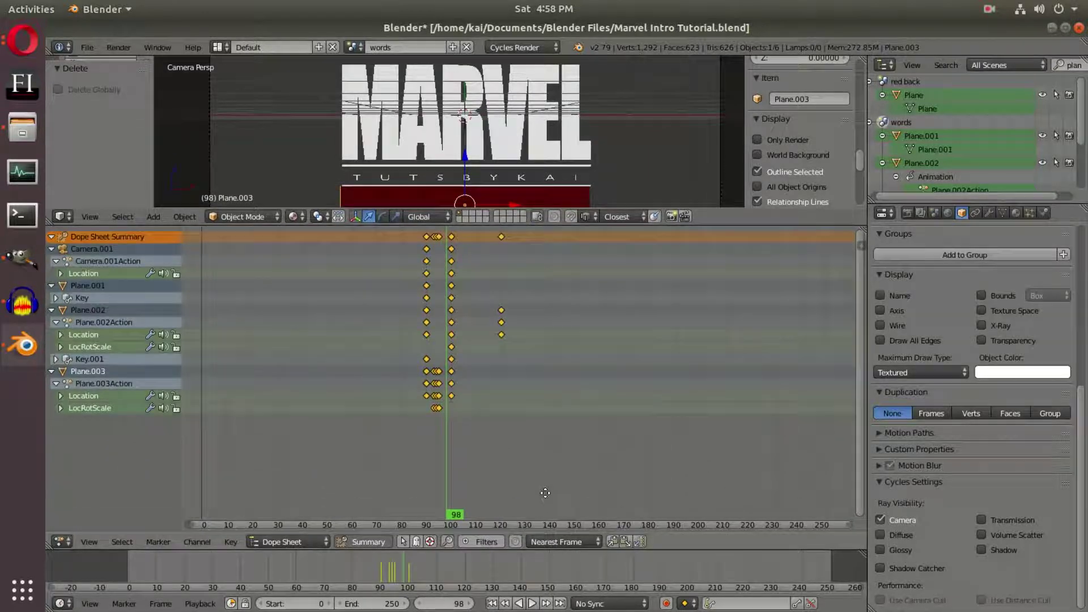
pyautogui.keyDown('ctrl'); pyautogui.click(52, 250); pyautogui.keyUp('ctrl')
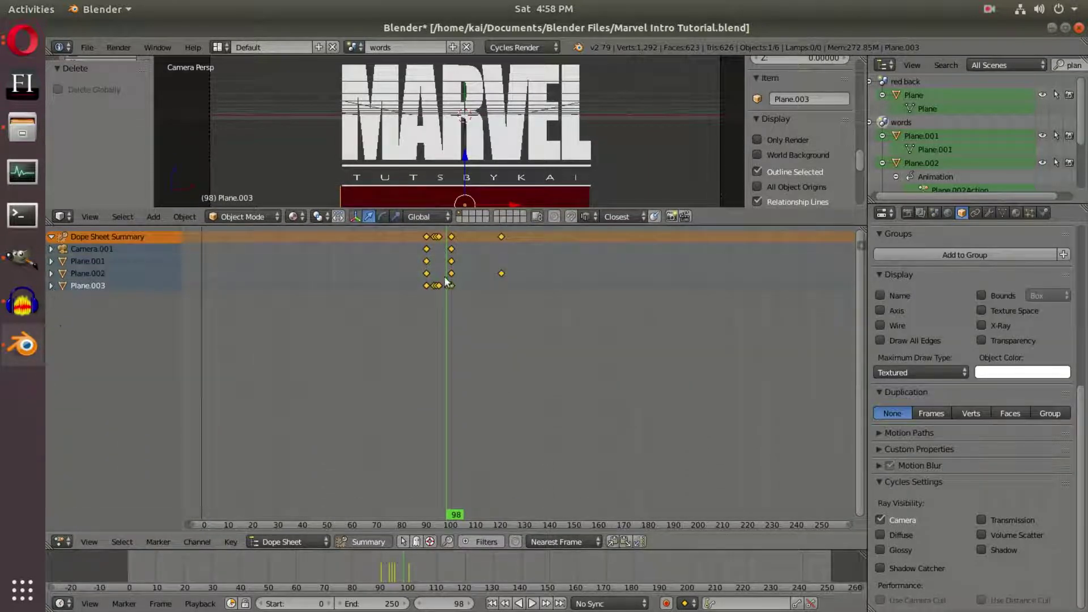
# - Shift all keyframes of the words scene 10 frames later, so that they start at frame 100
pyautogui.scroll(2, 436, 271)
pyautogui.press('a')
pyautogui.moveTo(381, 245); pyautogui.dragTo(590, 311)
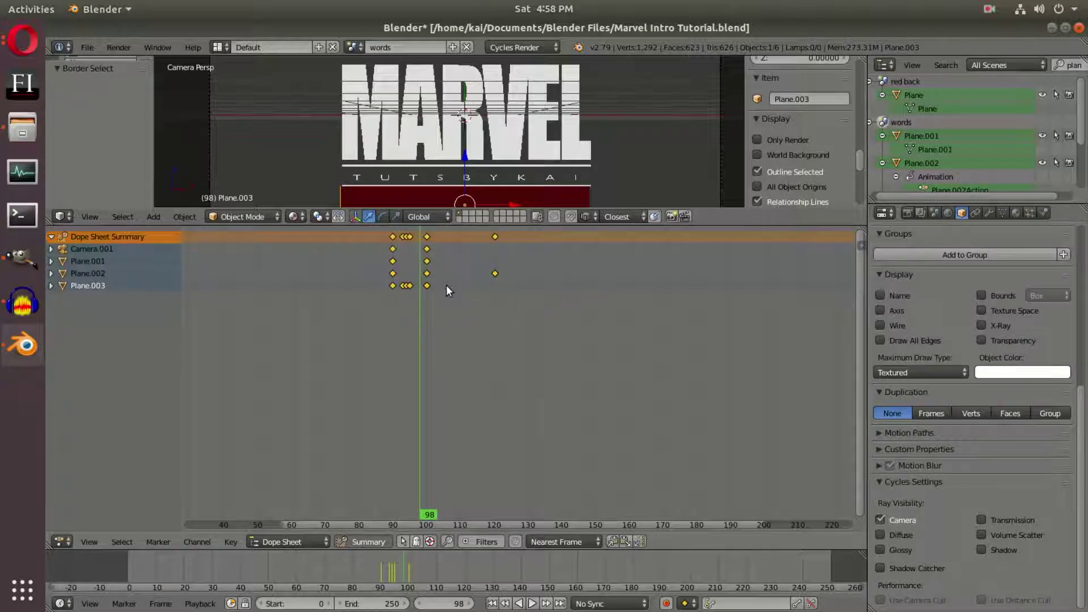
pyautogui.press('g')
pyautogui.click(474, 295)
# - Play back the retimed words animation to frame 120 and merge the Dope Sheet area back into the 3D view
pyautogui.moveTo(430, 303); pyautogui.dragTo(426, 313)
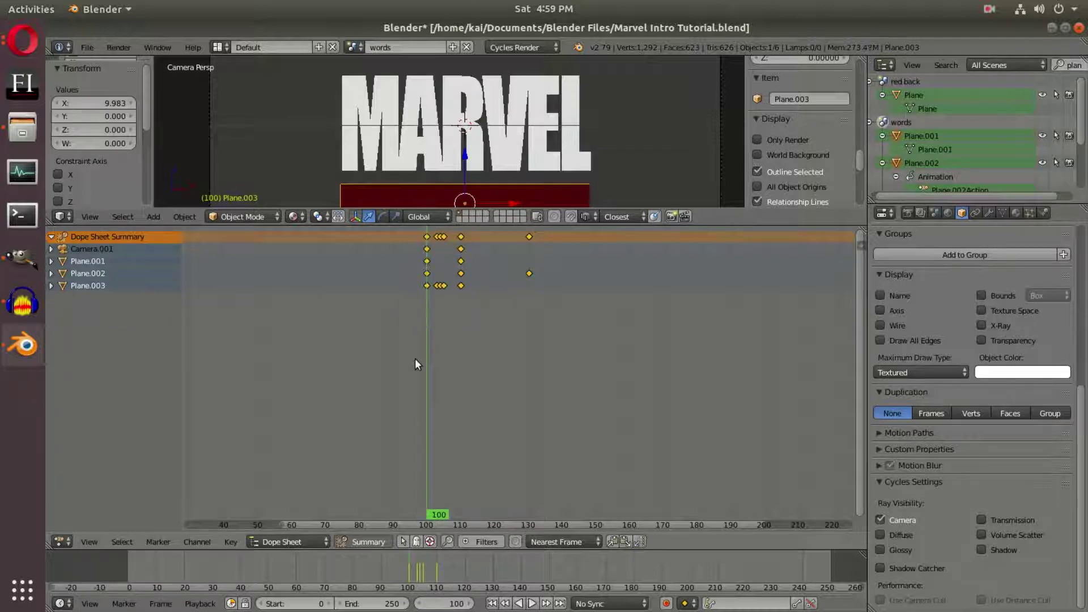
pyautogui.hotkey('alt', 'a')
pyautogui.moveTo(460, 334); pyautogui.dragTo(495, 340)
pyautogui.hotkey('alt', 'a')
pyautogui.moveTo(50, 222); pyautogui.dragTo(68, 266)
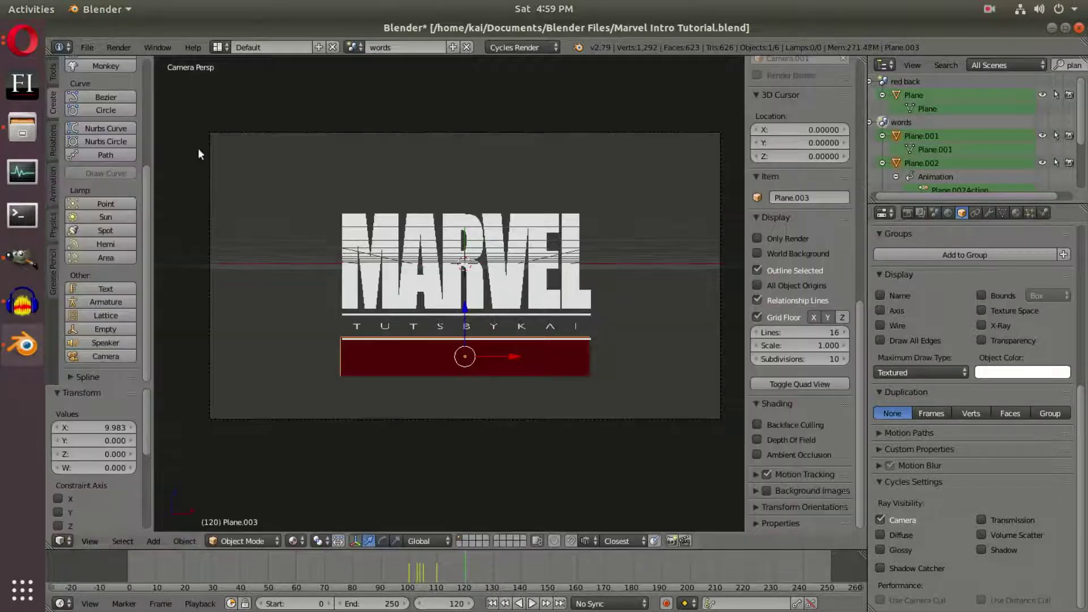
# - Switch to the main scene, play the comic page animation and stop at frame 104
pyautogui.click(356, 48)
pyautogui.click(371, 65)
pyautogui.hotkey('alt', 'a')
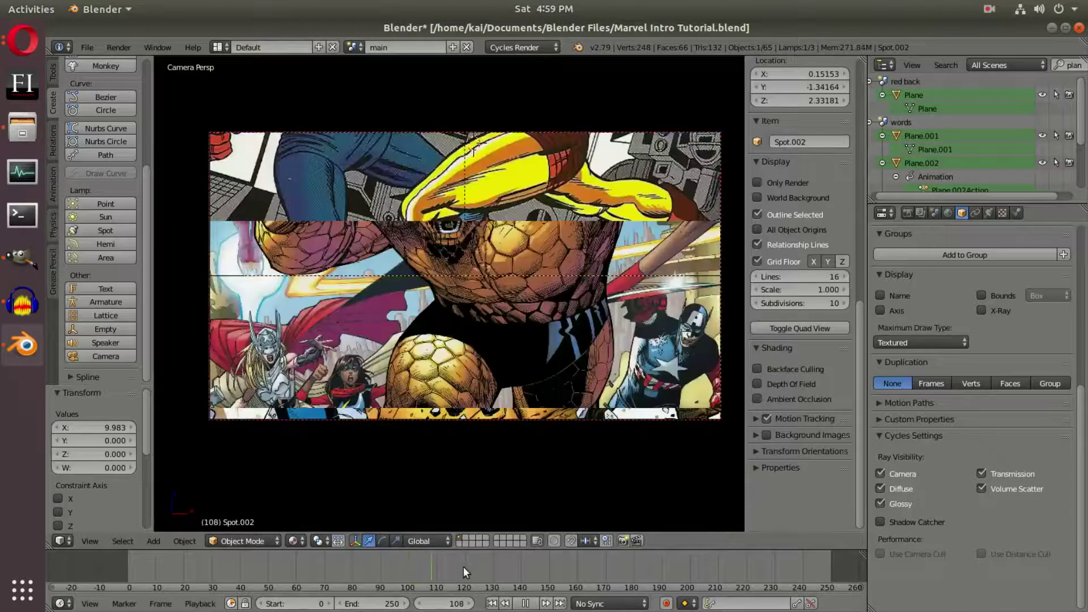
pyautogui.moveTo(465, 570); pyautogui.dragTo(420, 562)
pyautogui.hotkey('alt', 'a')
pyautogui.click(86, 47)
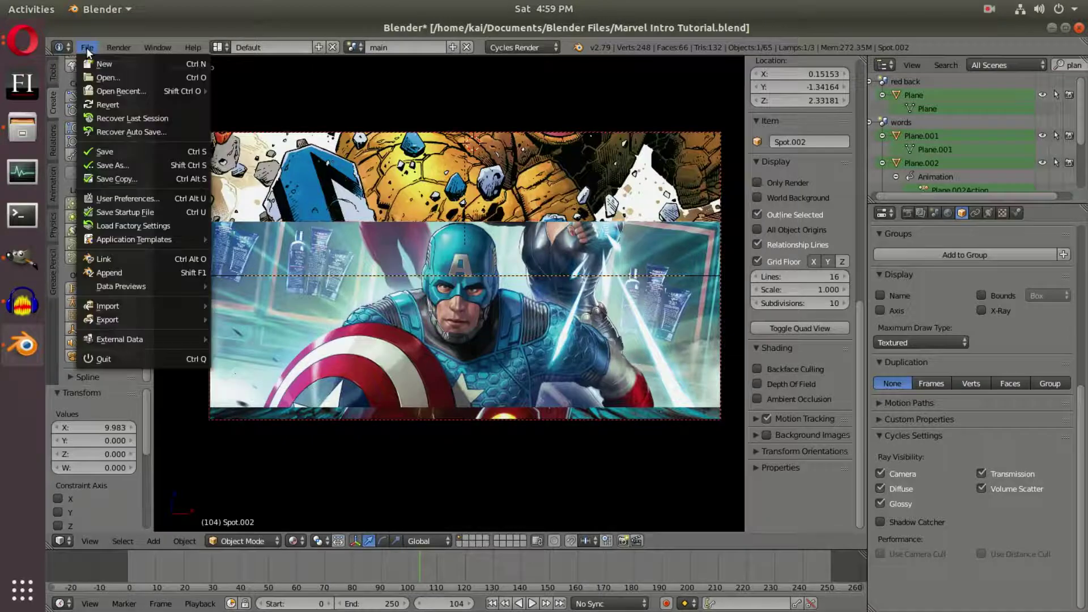
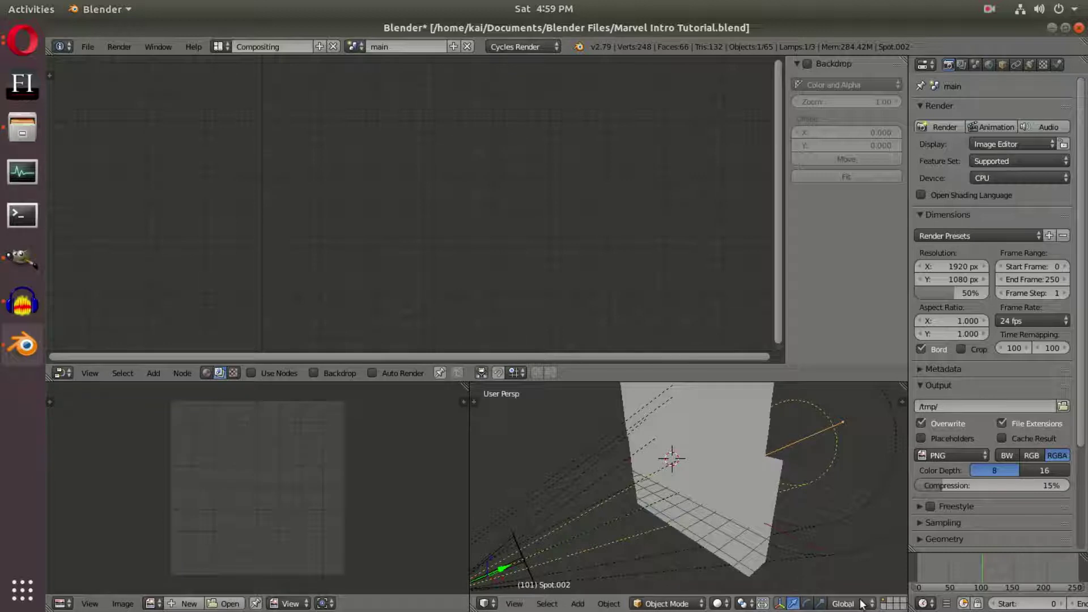
# - Enable nodes and the backdrop in the main scene's compositor
pyautogui.click(265, 374)
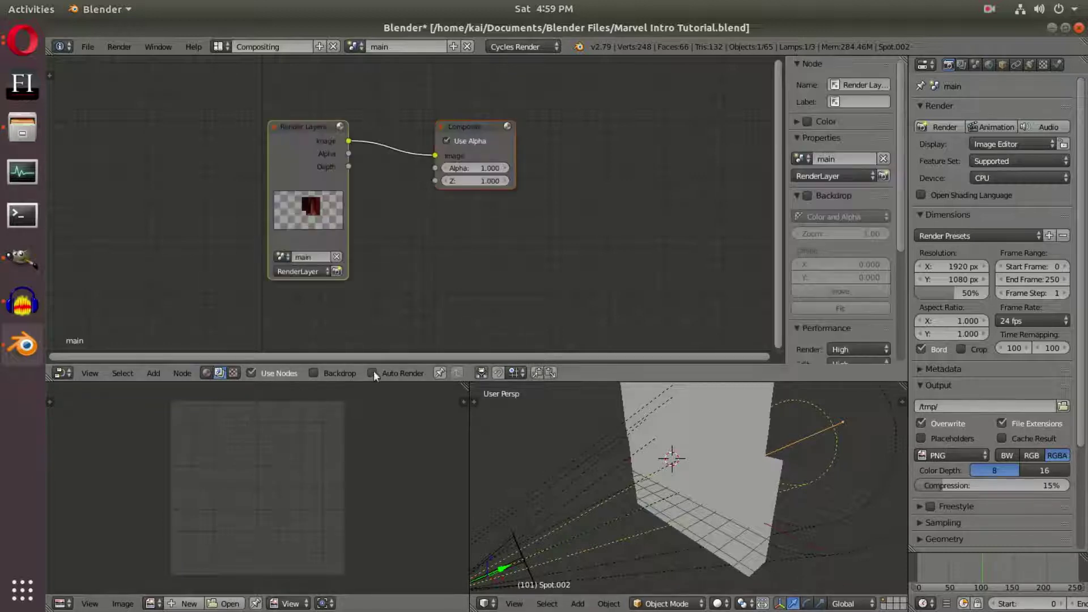
pyautogui.click(349, 374)
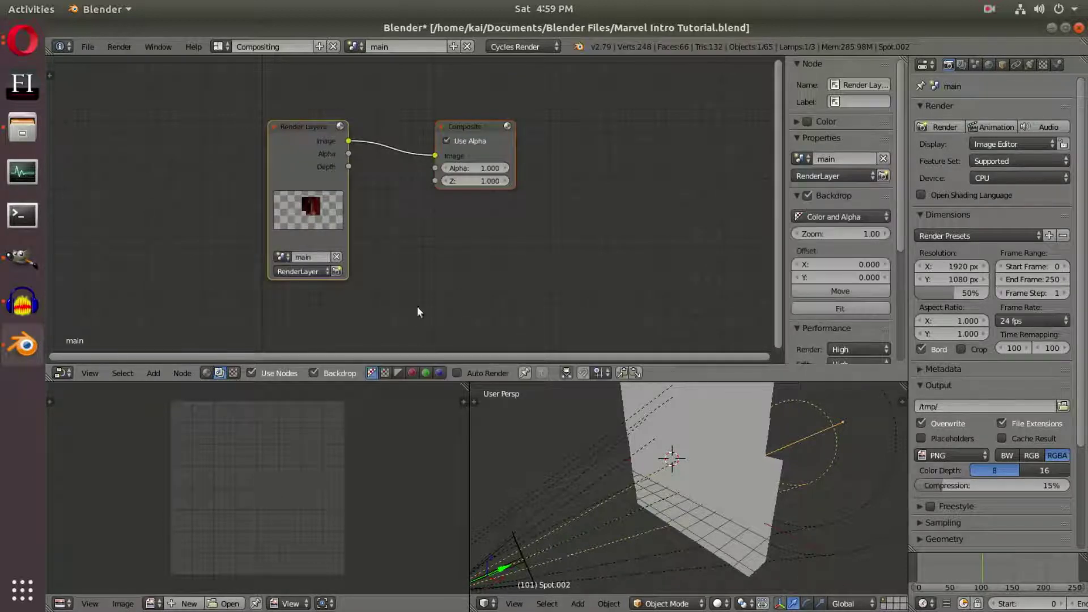
# - Disconnect the Render Layers node from the Composite node and spread the two nodes far apart
pyautogui.scroll(-2, 436, 273)
pyautogui.moveTo(377, 261); pyautogui.dragTo(289, 267, button='middle')
pyautogui.moveTo(359, 158); pyautogui.dragTo(760, 102)
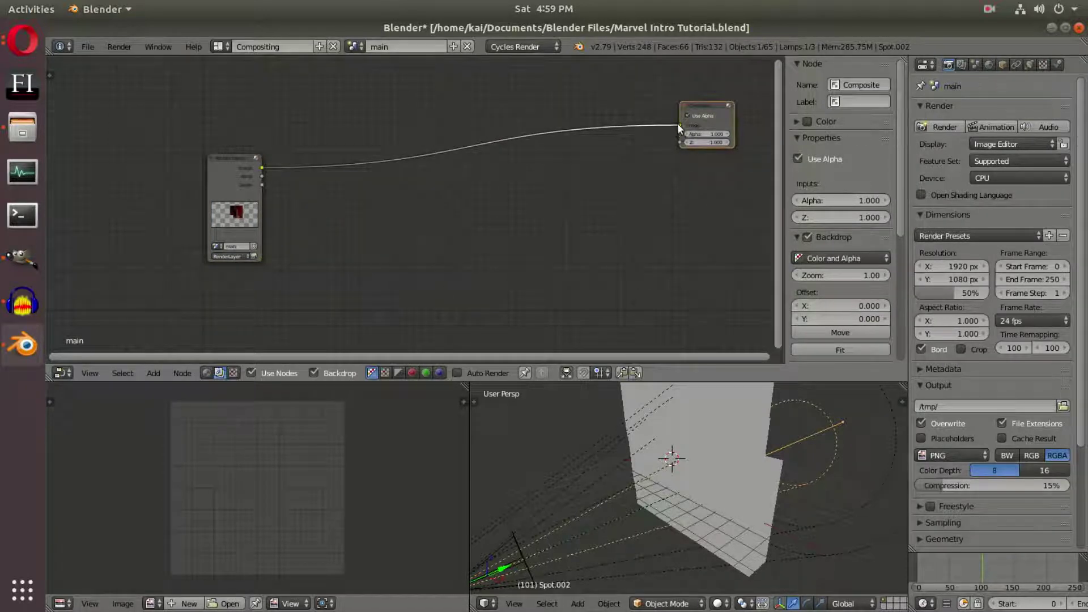
pyautogui.moveTo(678, 124); pyautogui.dragTo(179, 147)
pyautogui.moveTo(229, 174); pyautogui.dragTo(140, 161)
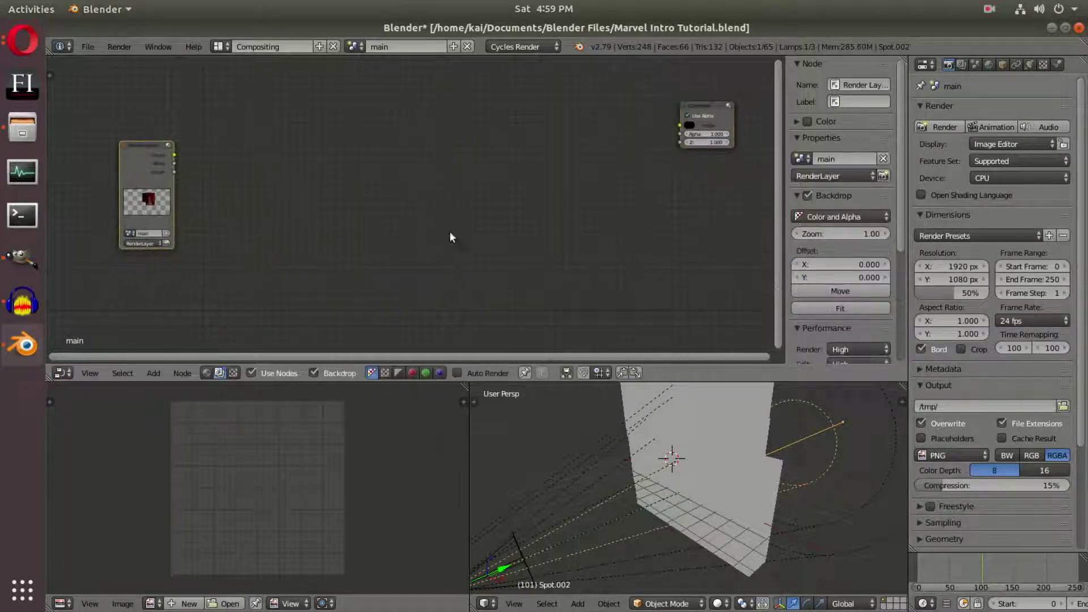
# - Add a Viewer node below the Composite node and connect the Render Layers Image output to it
pyautogui.hotkey('shift', 'a')
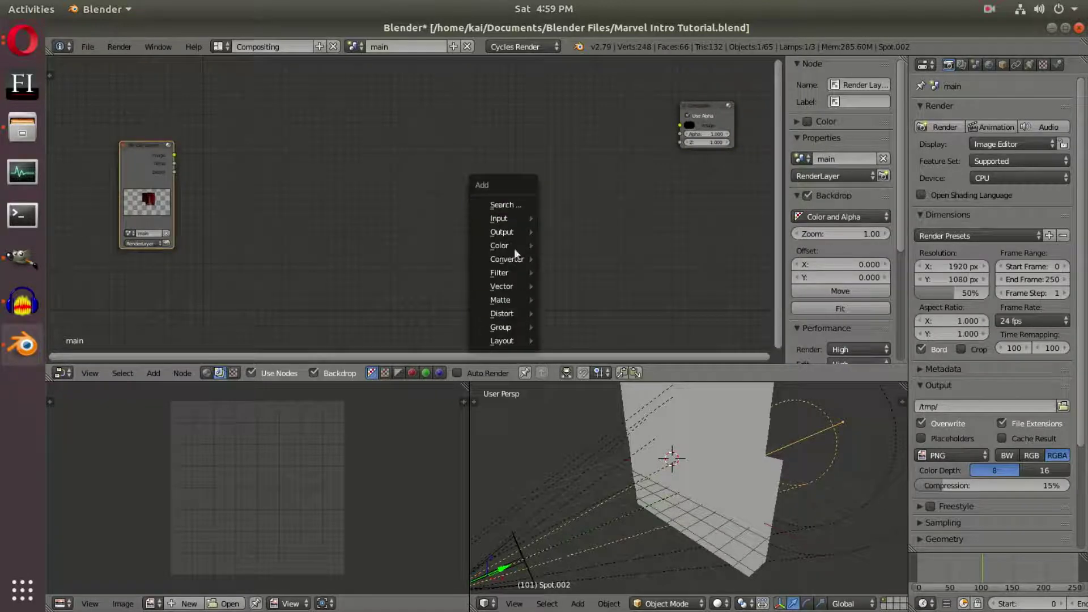
pyautogui.moveTo(502, 231)
pyautogui.click(585, 287)
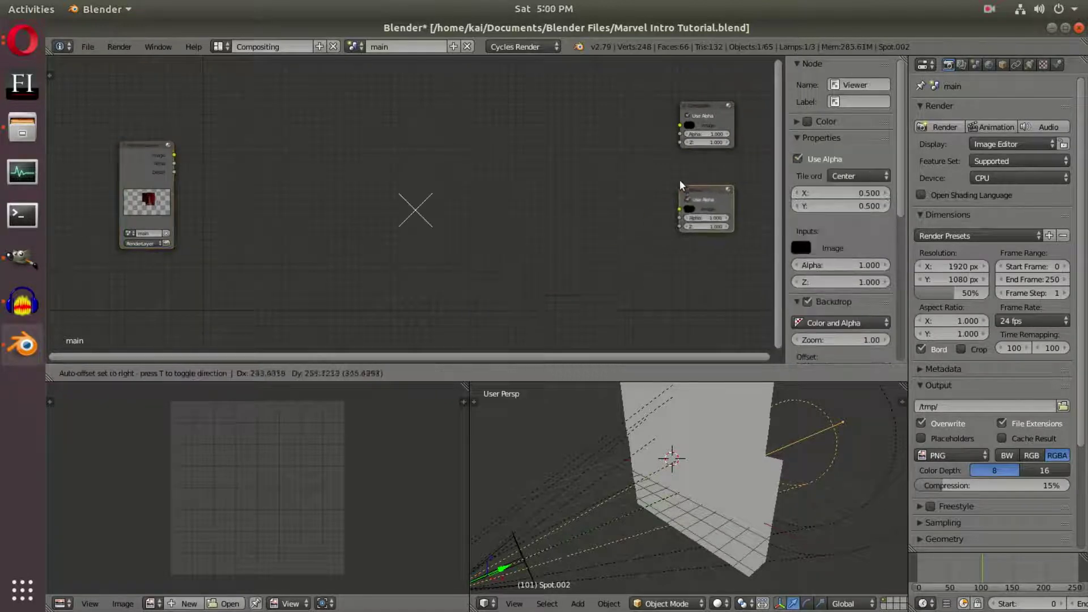
pyautogui.click(680, 173)
pyautogui.moveTo(126, 164); pyautogui.dragTo(137, 141)
pyautogui.click(357, 47)
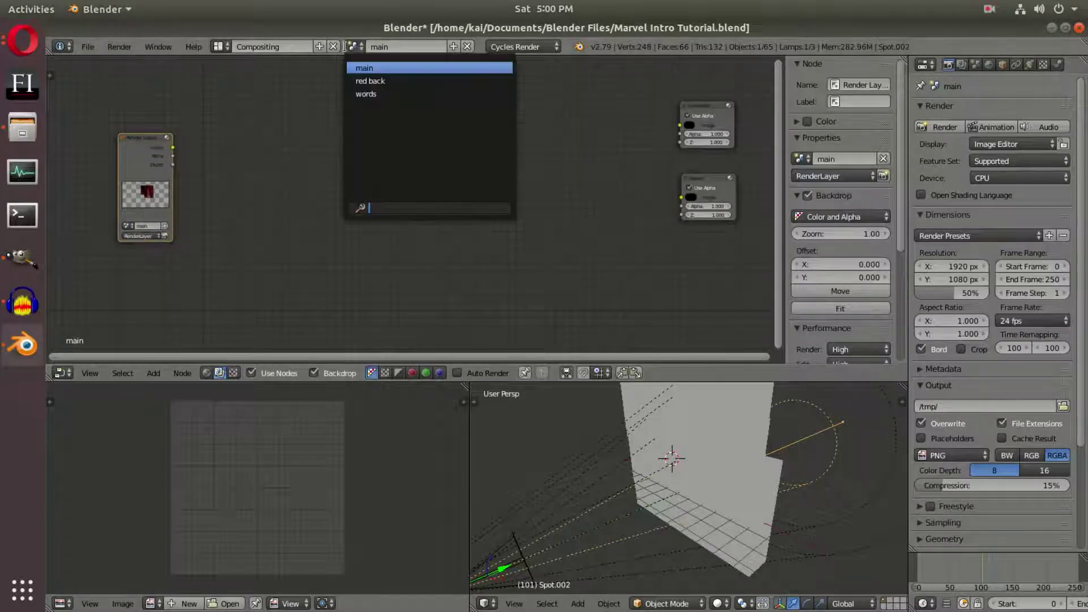
pyautogui.moveTo(172, 148); pyautogui.dragTo(682, 197)
pyautogui.moveTo(172, 148); pyautogui.dragTo(681, 196)
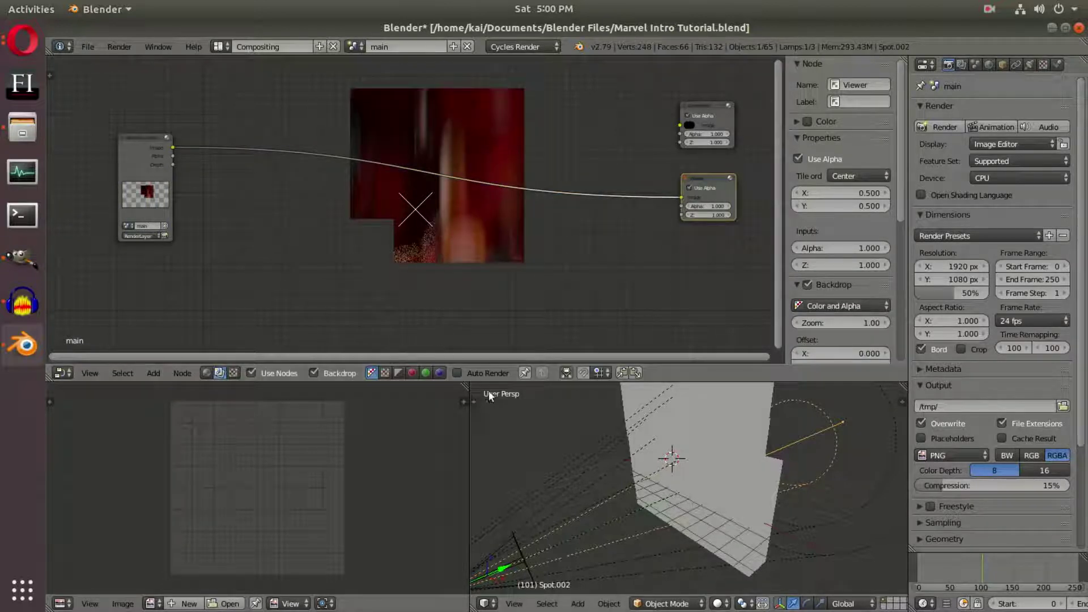
# - Set the Cycles render samples to 20 and the render resolution scale to 25%
pyautogui.moveTo(490, 382); pyautogui.dragTo(502, 448)
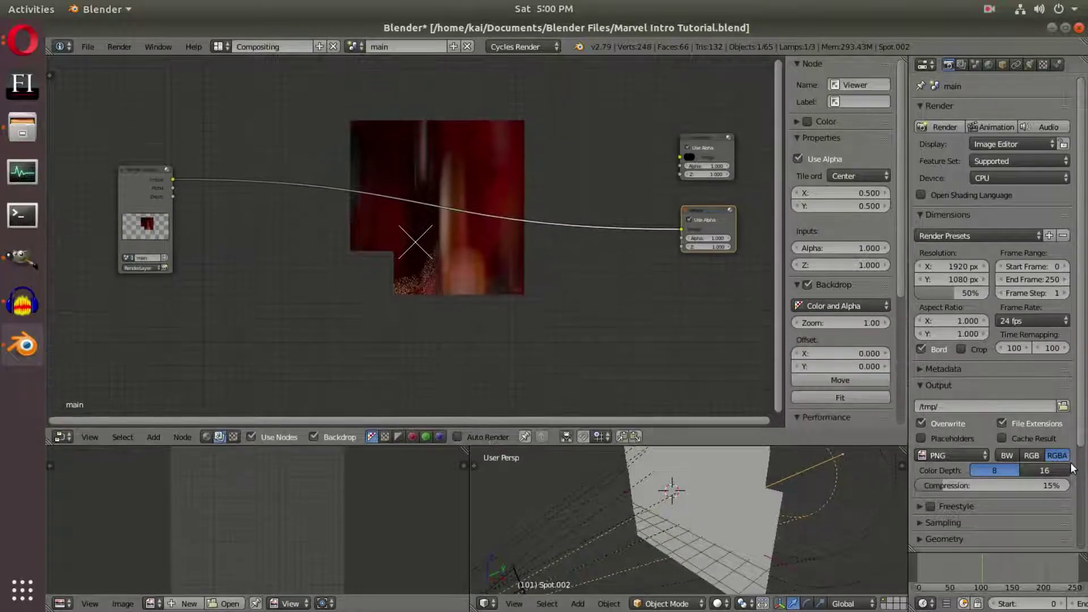
pyautogui.scroll(-5, 1048, 478)
pyautogui.click(939, 391)
pyautogui.click(1041, 458)
pyautogui.write('2020')
pyautogui.press('Return')
pyautogui.click(119, 46)
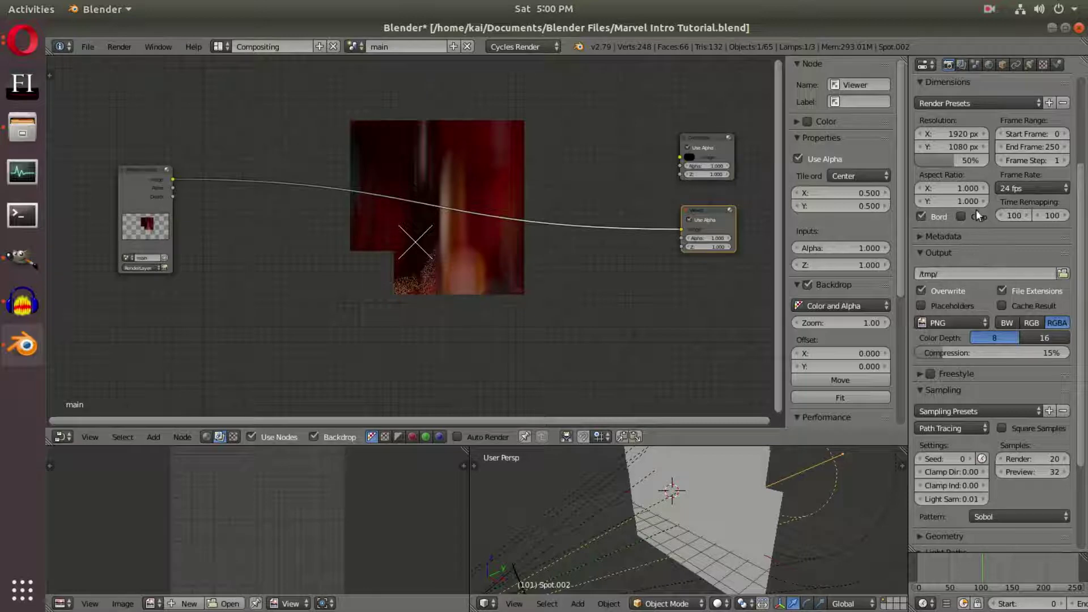
pyautogui.click(963, 160)
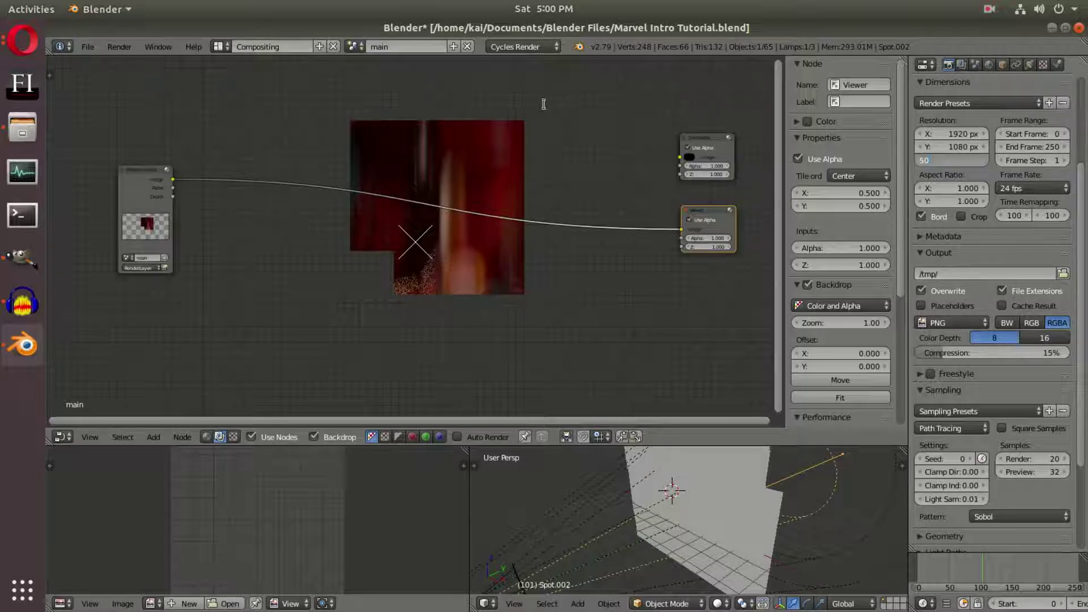
pyautogui.write('25')
pyautogui.press('Return')
# - Render the current frame of the main scene, enlarge the image preview area and reposition the Render Layers node
pyautogui.click(119, 47)
pyautogui.click(133, 64)
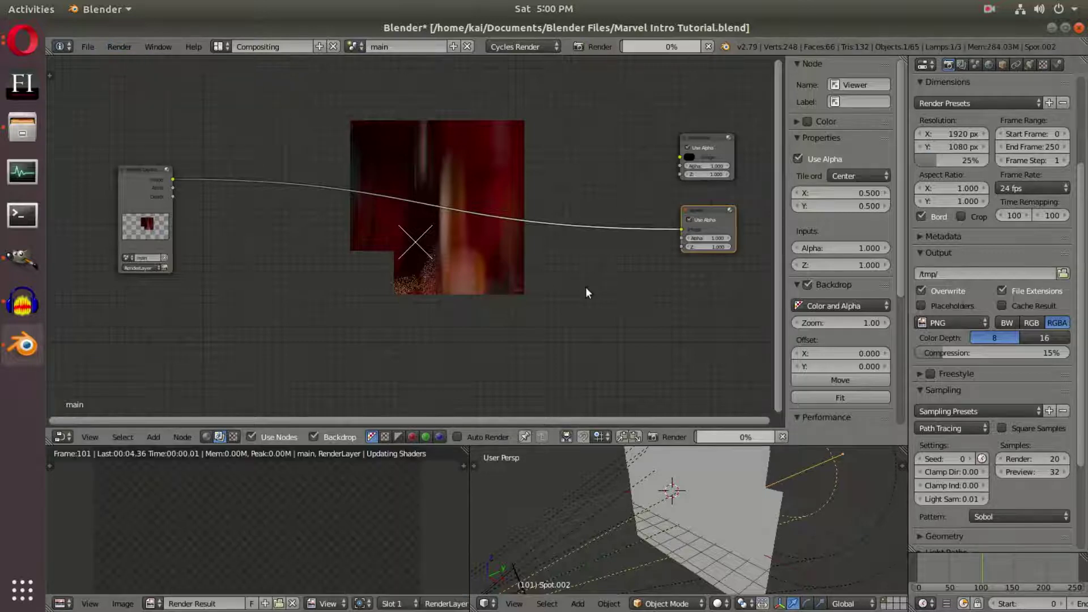
pyautogui.moveTo(381, 444); pyautogui.dragTo(380, 391)
pyautogui.scroll(1, 450, 225)
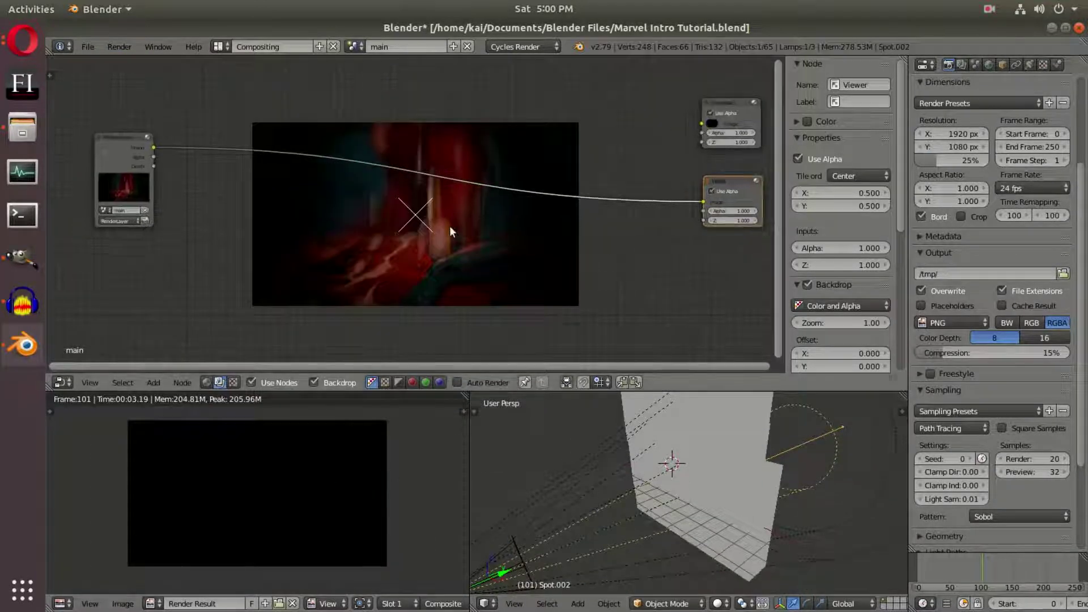
pyautogui.scroll(1, 368, 207)
pyautogui.moveTo(450, 217)
pyautogui.mouseDown(button='middle')
pyautogui.moveTo(464, 233)
pyautogui.moveTo(443, 226)
pyautogui.mouseUp(button='middle')
pyautogui.moveTo(93, 141)
pyautogui.mouseDown()
pyautogui.moveTo(107, 125)
pyautogui.moveTo(119, 131)
pyautogui.moveTo(109, 134)
pyautogui.mouseUp()
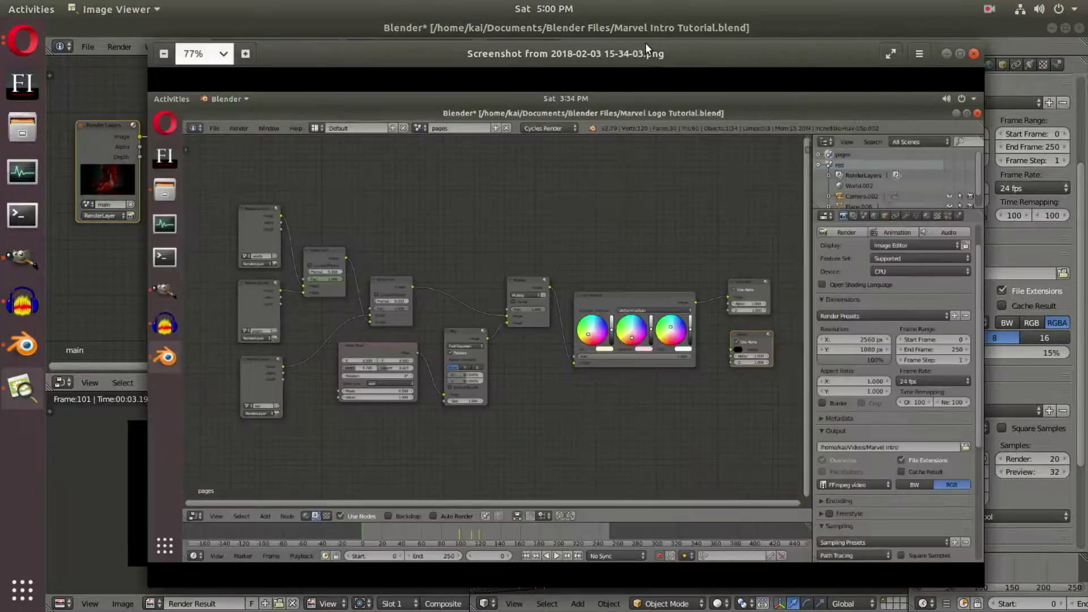
# - Examine the reference screenshot of the finished compositor node setup, following the node chain and its links, and close it
pyautogui.moveTo(652, 44); pyautogui.dragTo(719, 58)
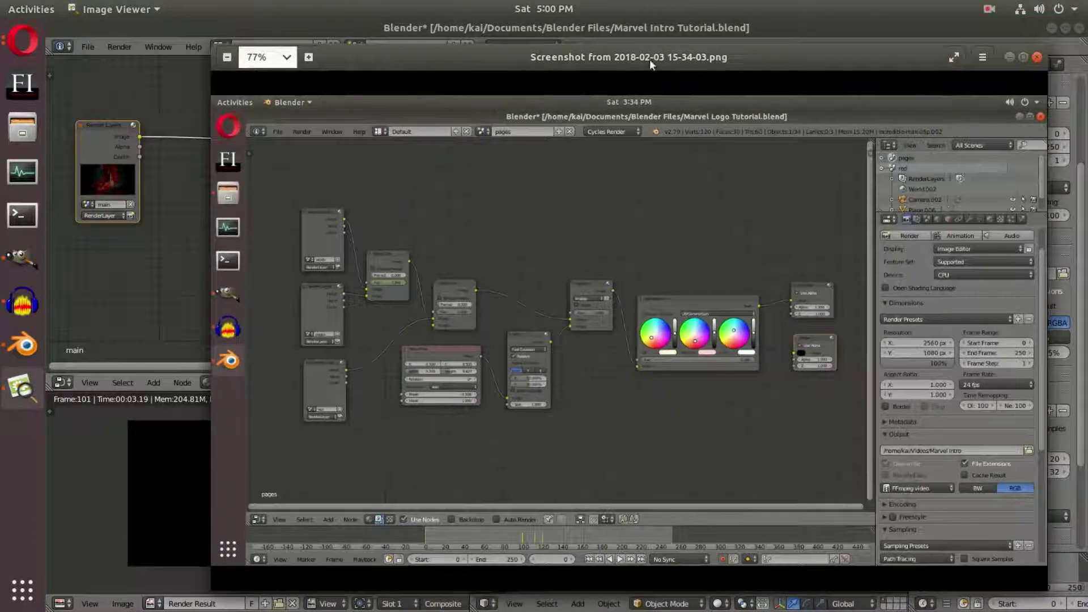
pyautogui.moveTo(212, 49); pyautogui.dragTo(550, 110)
pyautogui.scroll(7, 789, 420)
pyautogui.scroll(3, 720, 409)
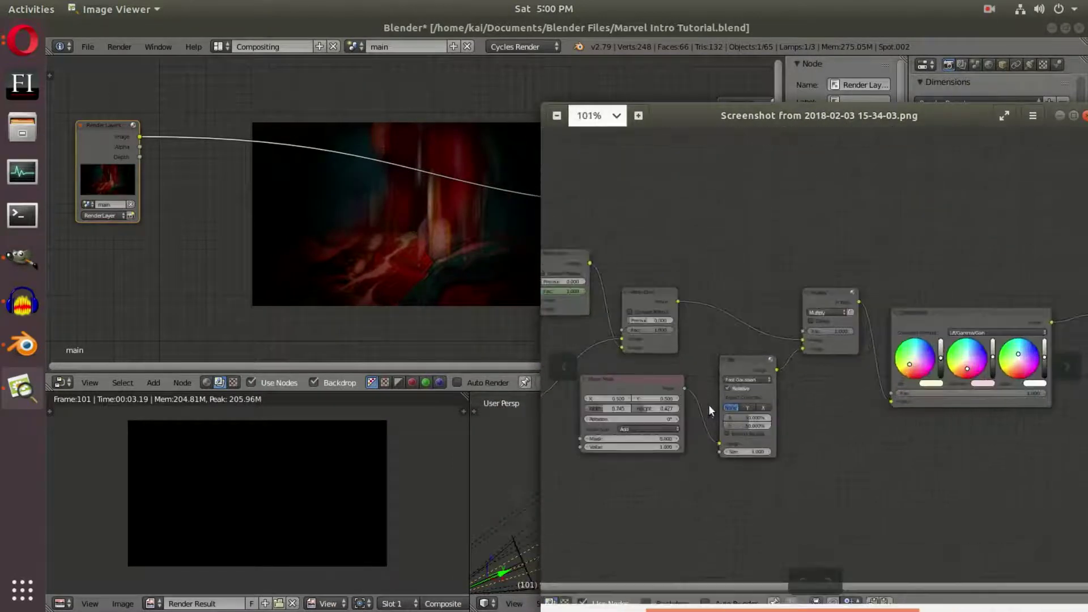
pyautogui.moveTo(833, 339); pyautogui.dragTo(699, 286)
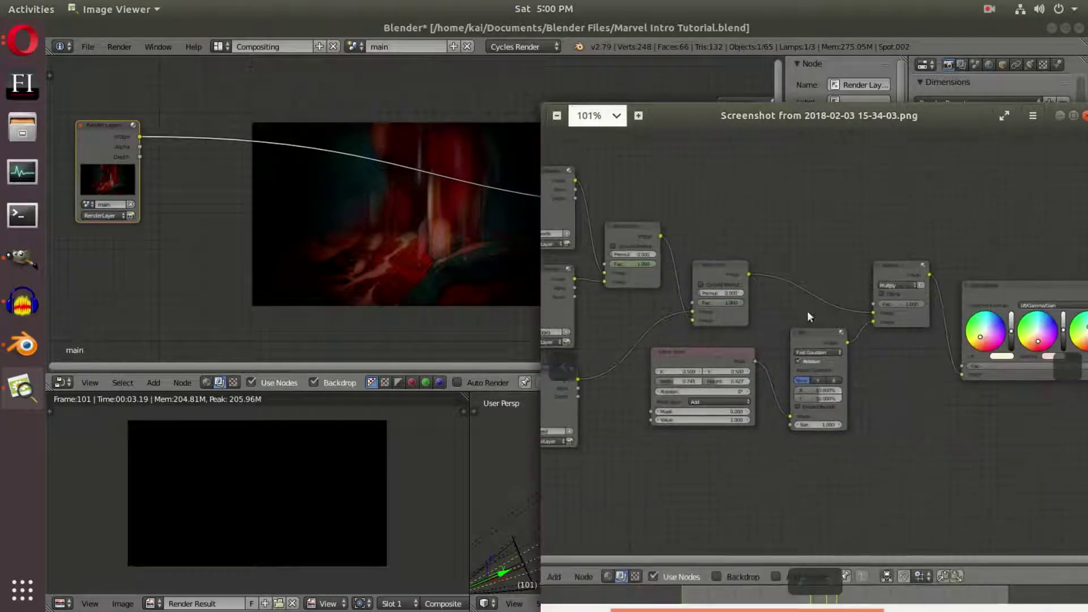
pyautogui.moveTo(776, 273); pyautogui.dragTo(868, 377)
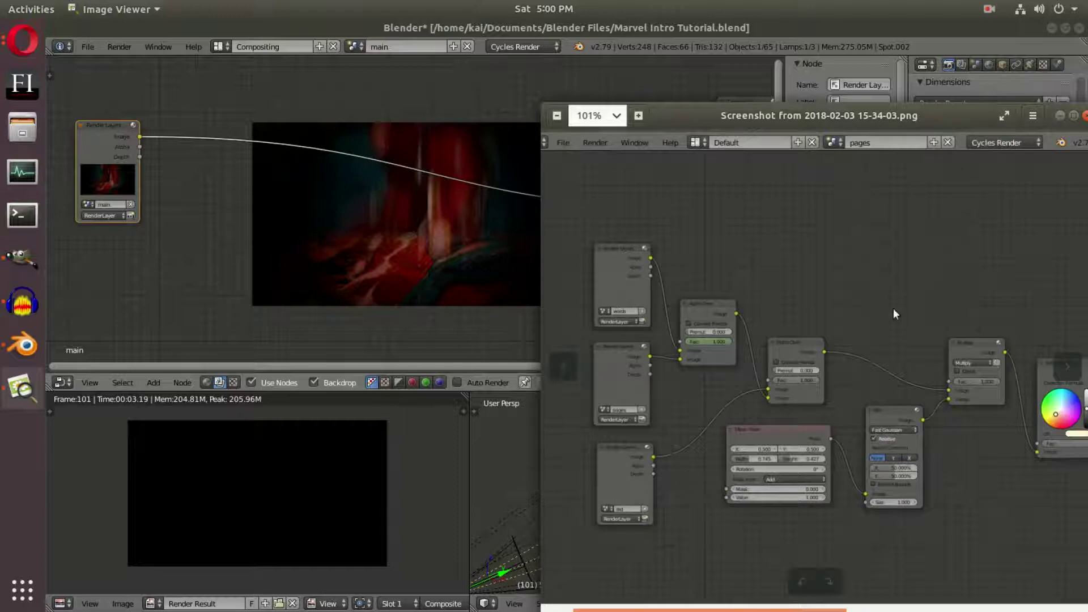
pyautogui.scroll(-2, 892, 308)
pyautogui.click(1082, 115)
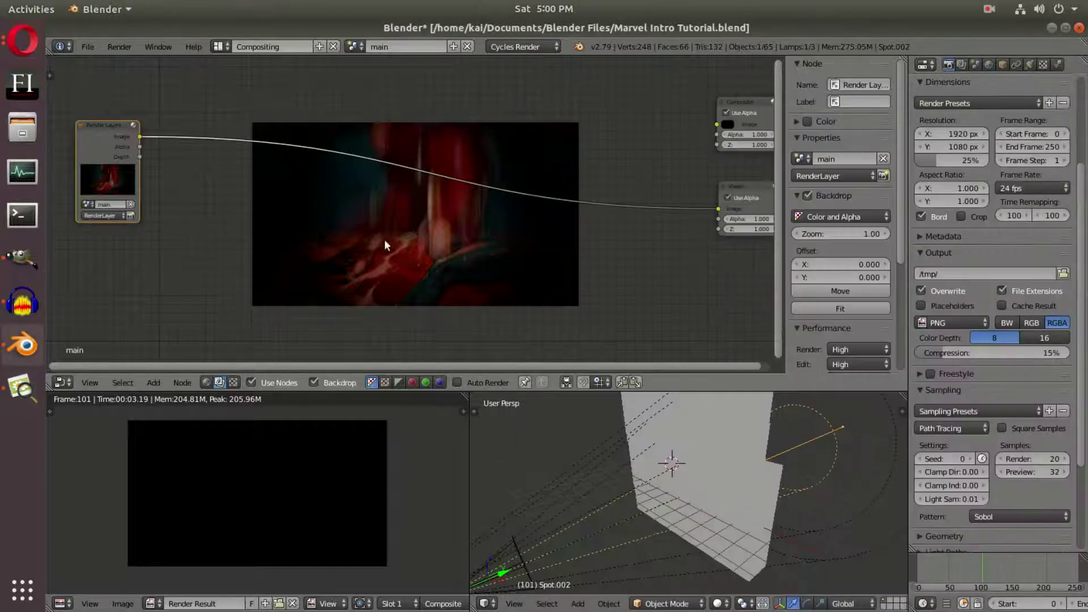
# - Duplicate the Render Layers node twice and stack the two copies below the original
pyautogui.moveTo(229, 194); pyautogui.dragTo(321, 190, button='middle')
pyautogui.moveTo(186, 126); pyautogui.dragTo(297, 150, button='middle')
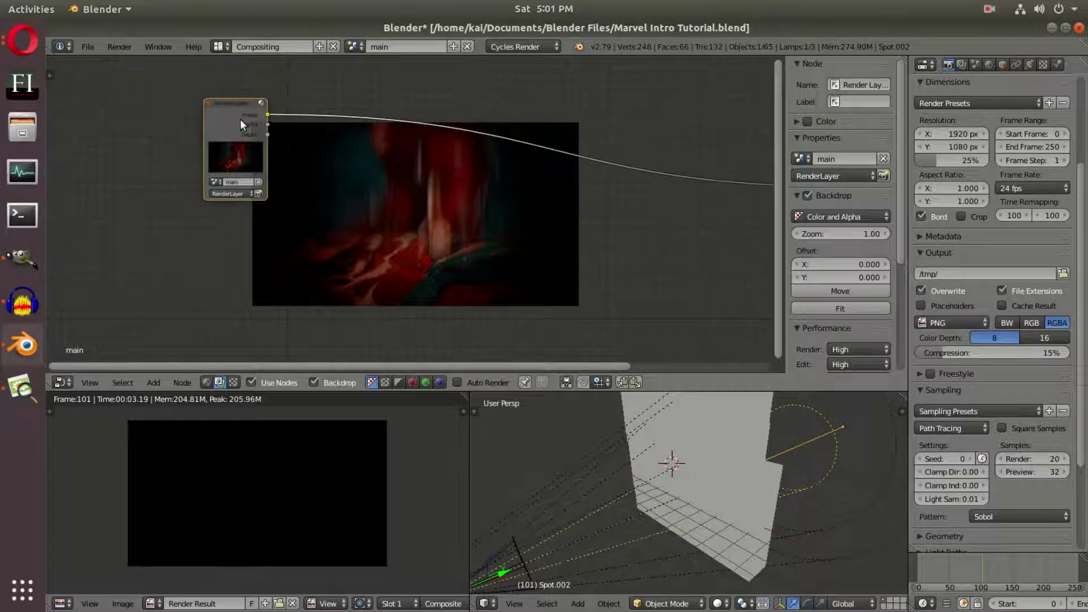
pyautogui.hotkey('shift', 'd')
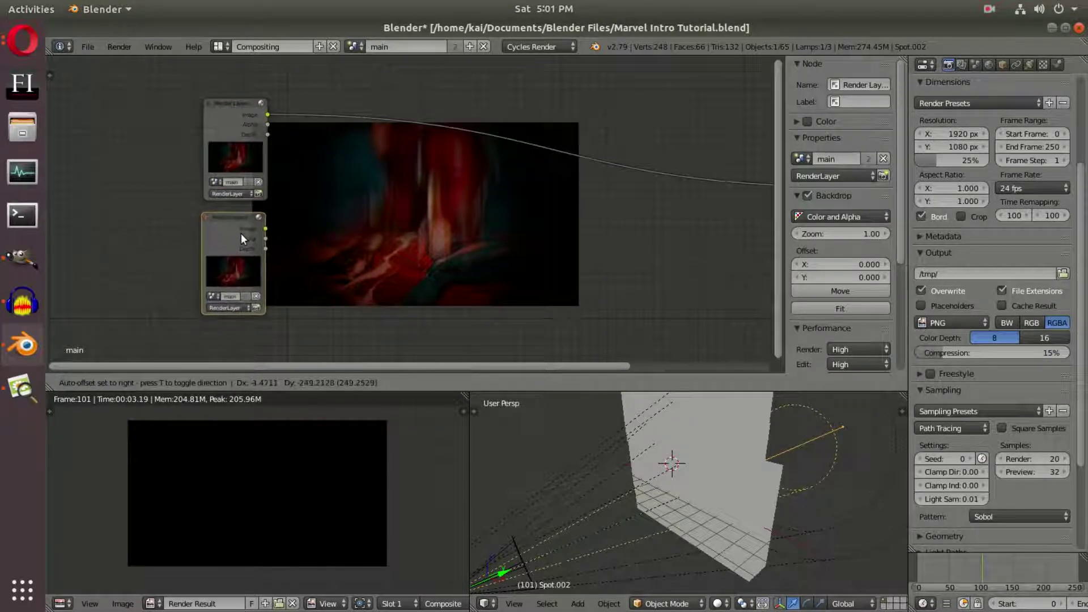
pyautogui.click(243, 234)
pyautogui.moveTo(328, 255); pyautogui.dragTo(339, 177, button='middle')
pyautogui.hotkey('shift', 'd')
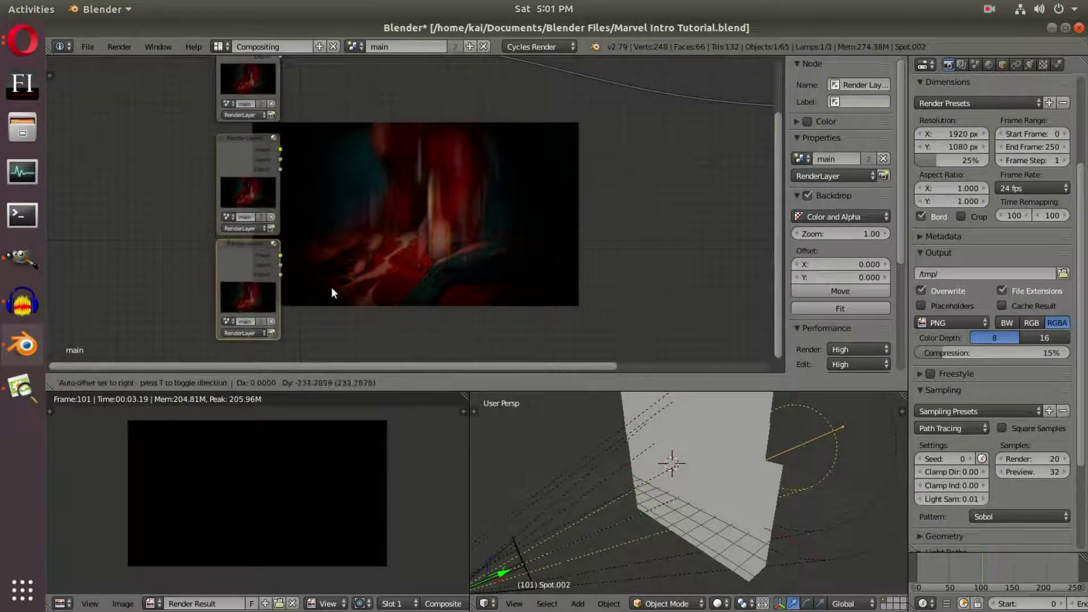
pyautogui.click(331, 291)
pyautogui.moveTo(316, 171); pyautogui.dragTo(286, 278, button='middle')
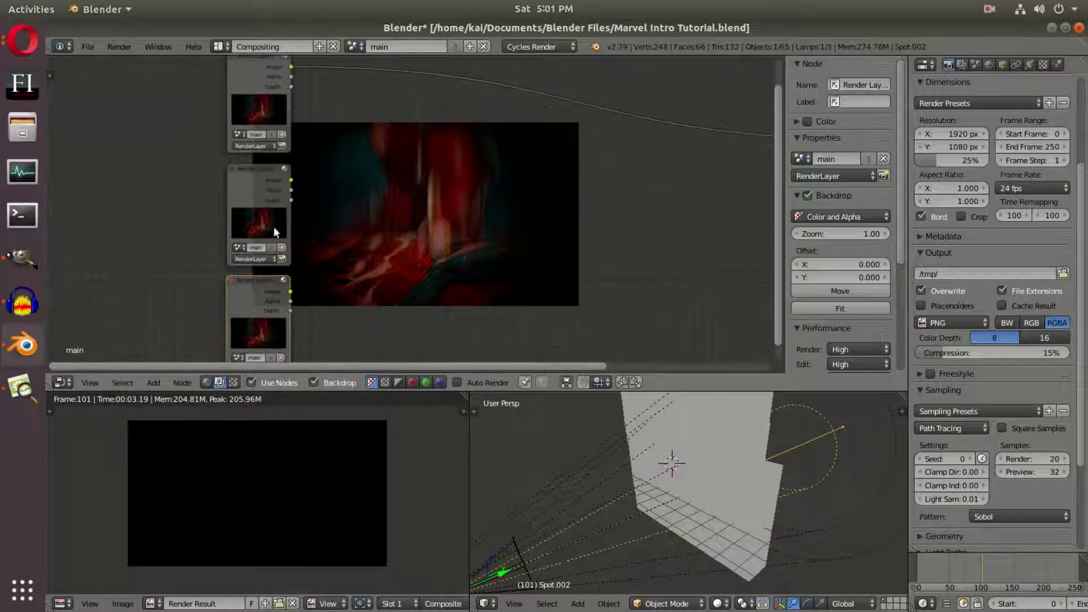
# - Set the middle Render Layers node's scene to words and the lowest one's scene to red back
pyautogui.click(355, 46)
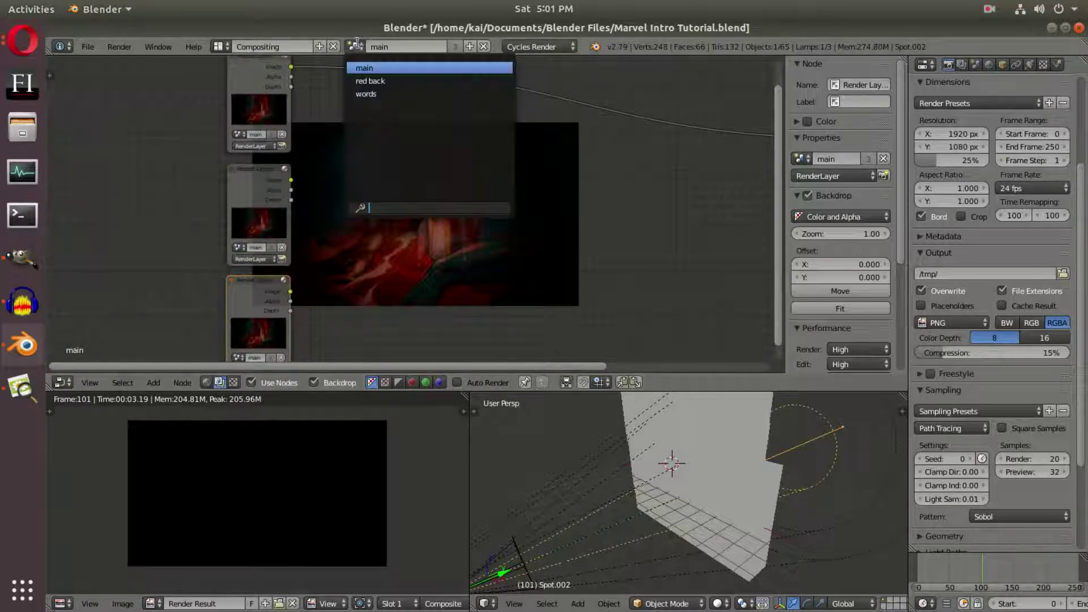
pyautogui.click(241, 249)
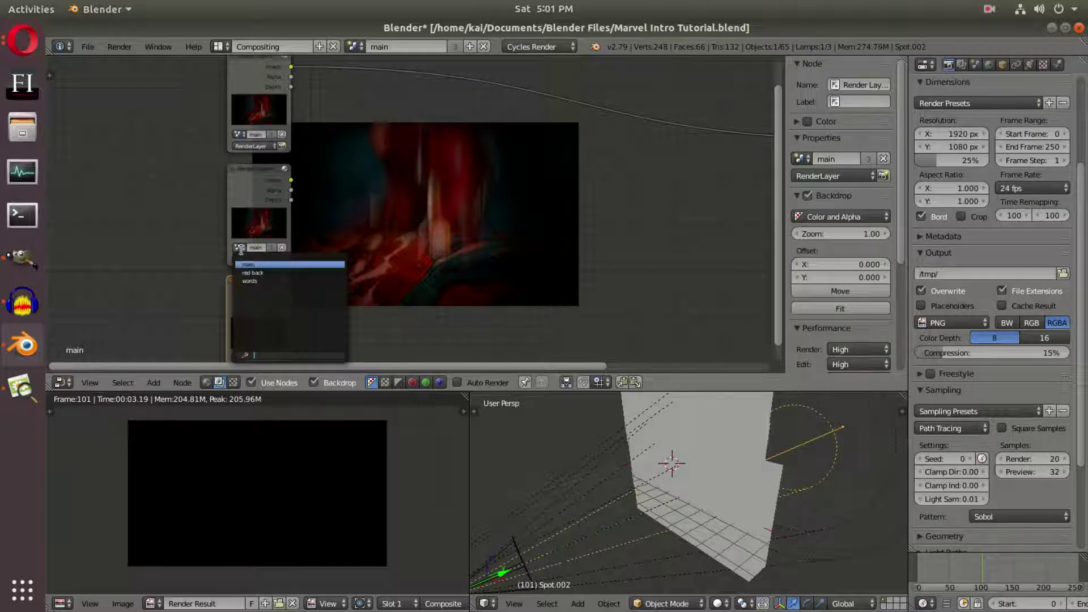
pyautogui.click(249, 280)
pyautogui.moveTo(312, 252); pyautogui.dragTo(300, 198, button='middle')
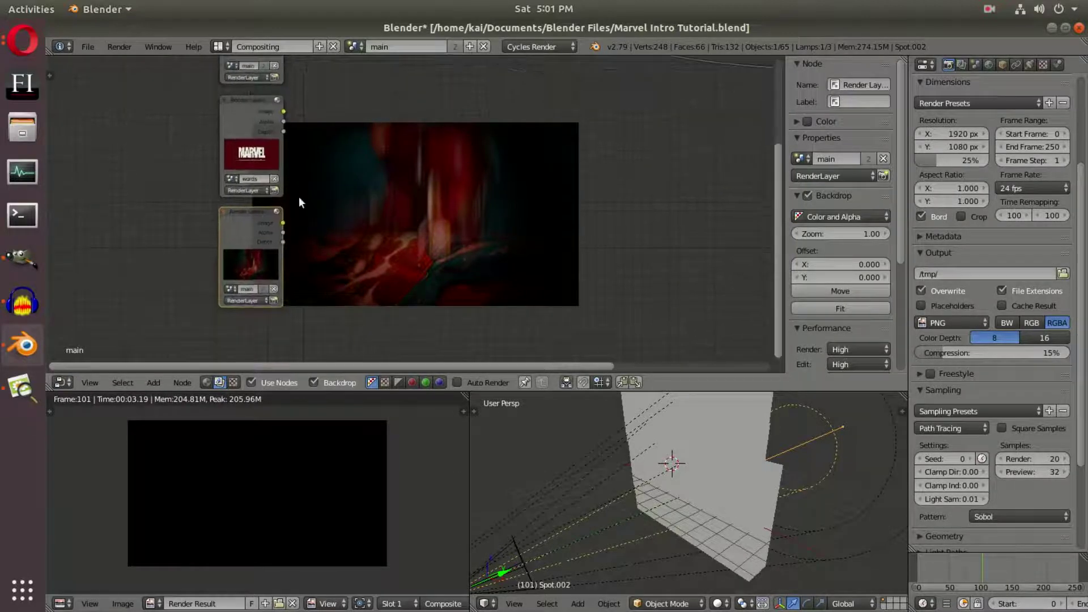
pyautogui.click(231, 293)
pyautogui.click(249, 311)
# - Enlarge the node editor area slightly and disconnect the link going into the Viewer node
pyautogui.moveTo(350, 288); pyautogui.dragTo(289, 204, button='middle')
pyautogui.scroll(-3, 281, 243)
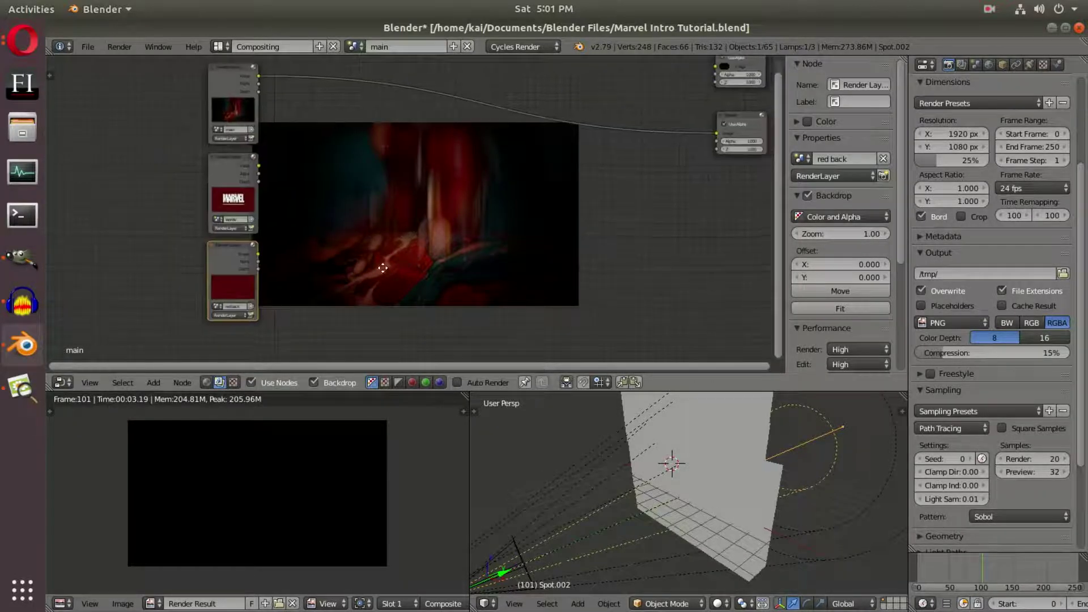
pyautogui.moveTo(359, 243); pyautogui.dragTo(290, 260, button='middle')
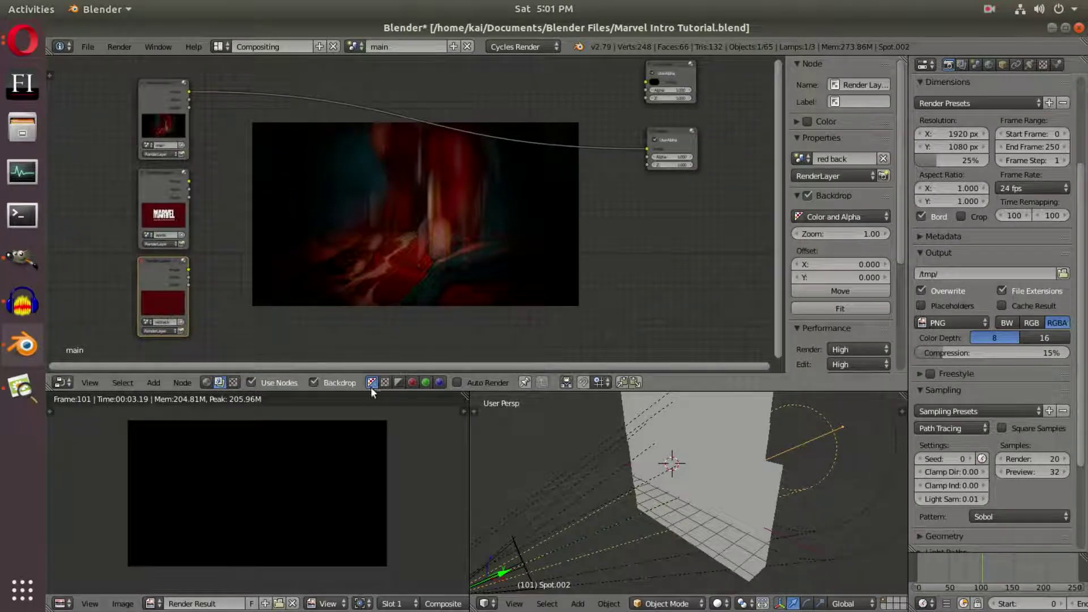
pyautogui.moveTo(377, 396); pyautogui.dragTo(377, 407)
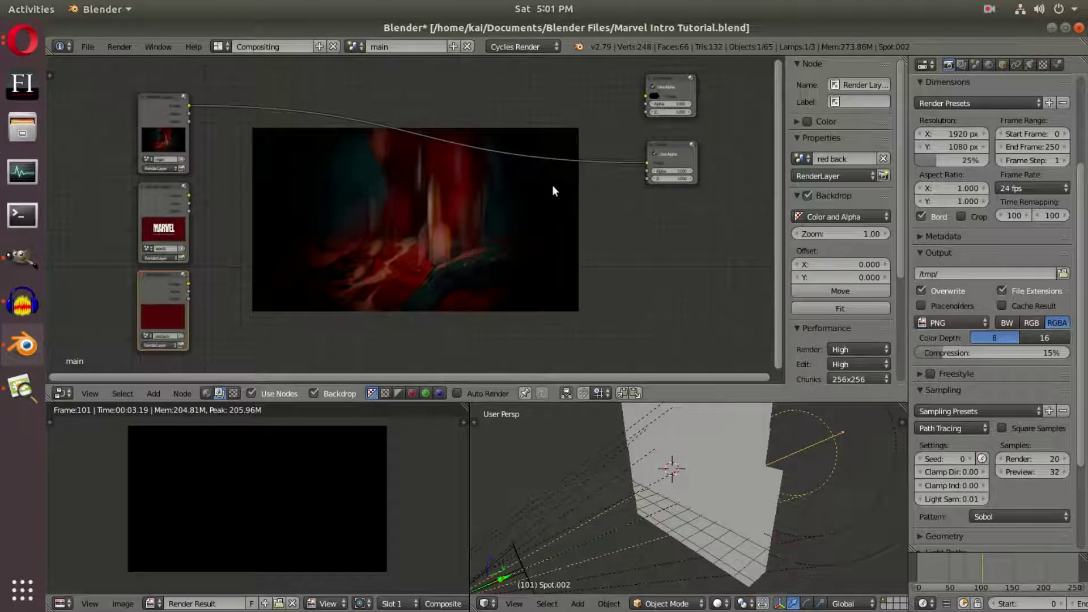
pyautogui.moveTo(647, 164); pyautogui.dragTo(552, 195)
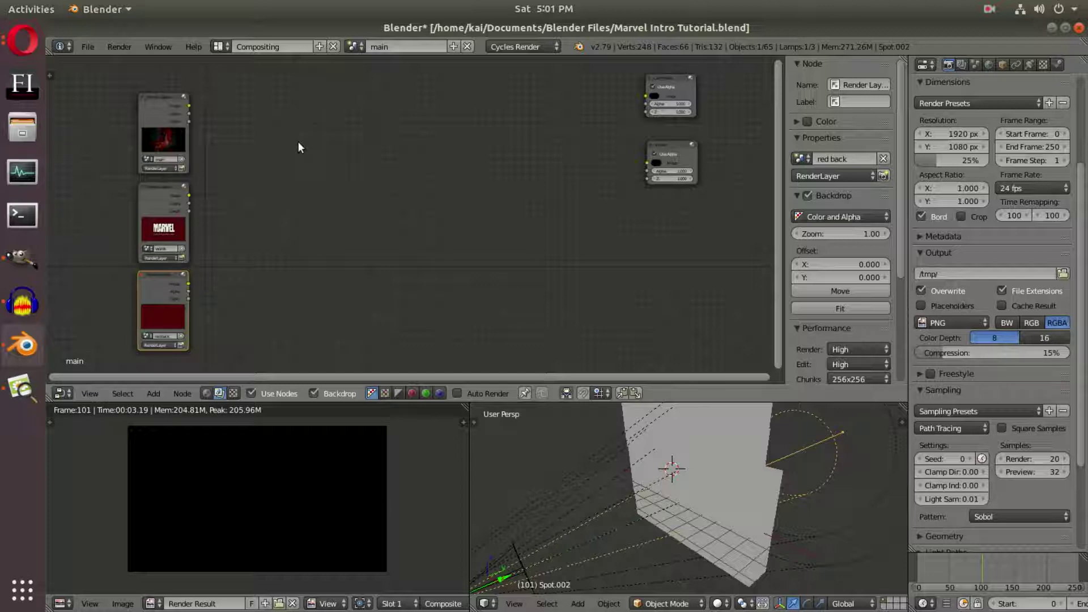
# - Add an Alpha Over node and place it between the Render Layers nodes and the output nodes, near the main scene's node
pyautogui.hotkey('shift', 'a')
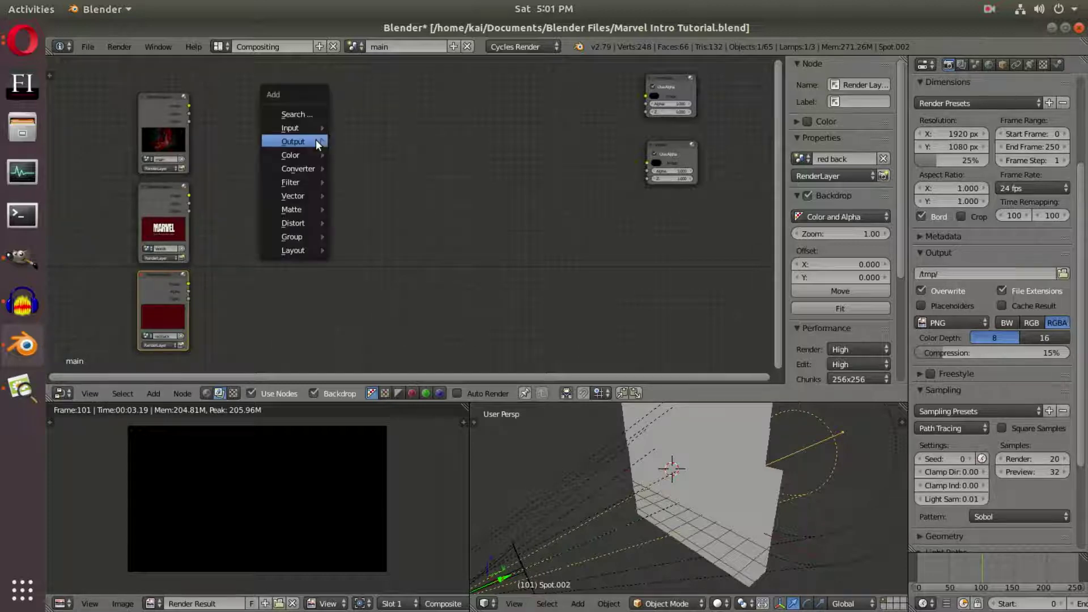
pyautogui.moveTo(315, 142)
pyautogui.click(311, 114)
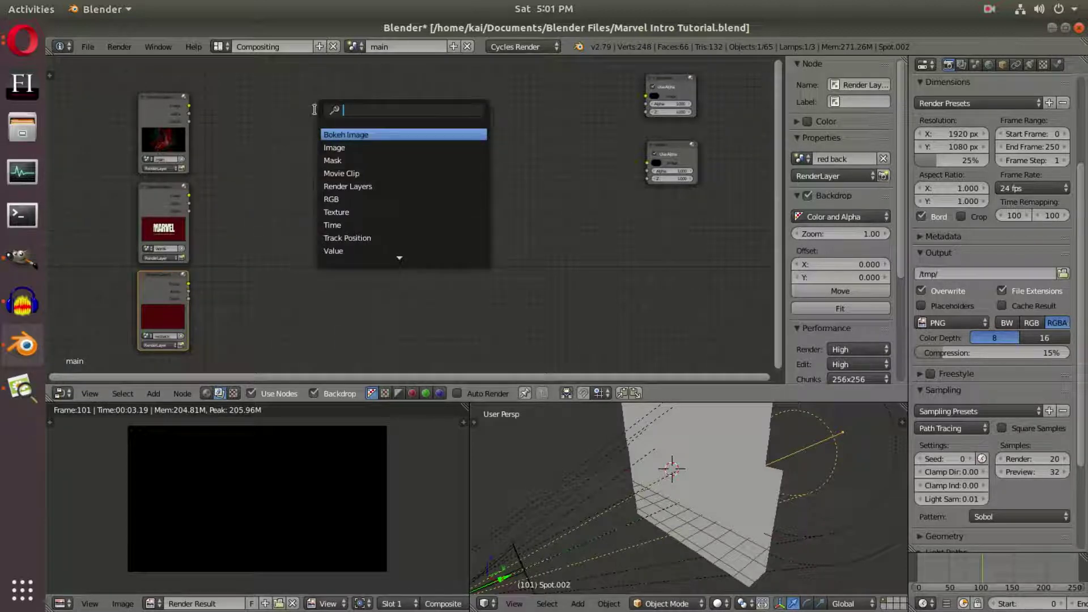
pyautogui.write('al')
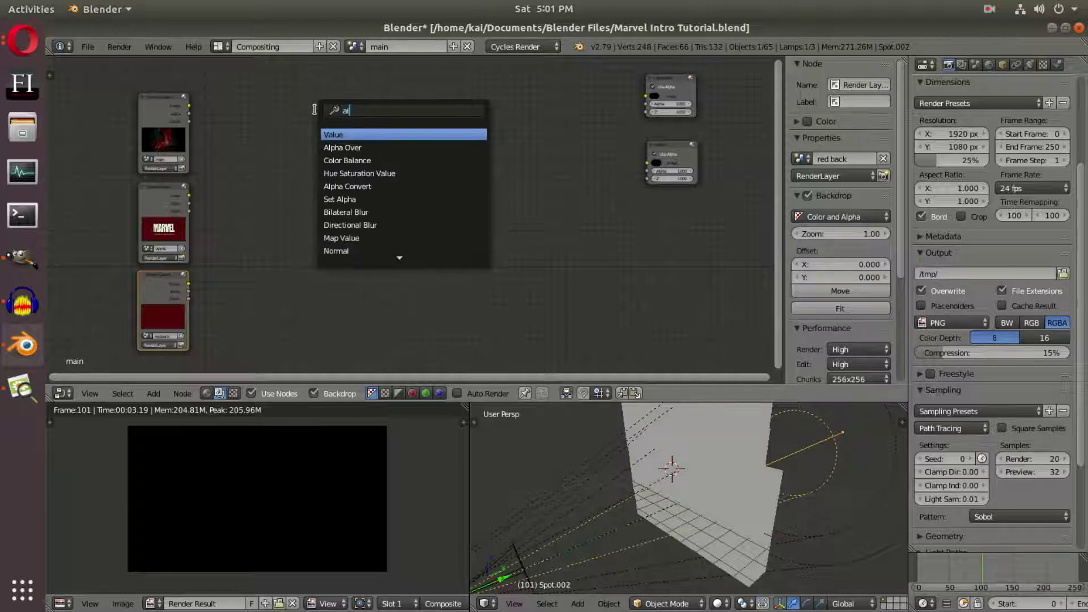
pyautogui.write('pha')
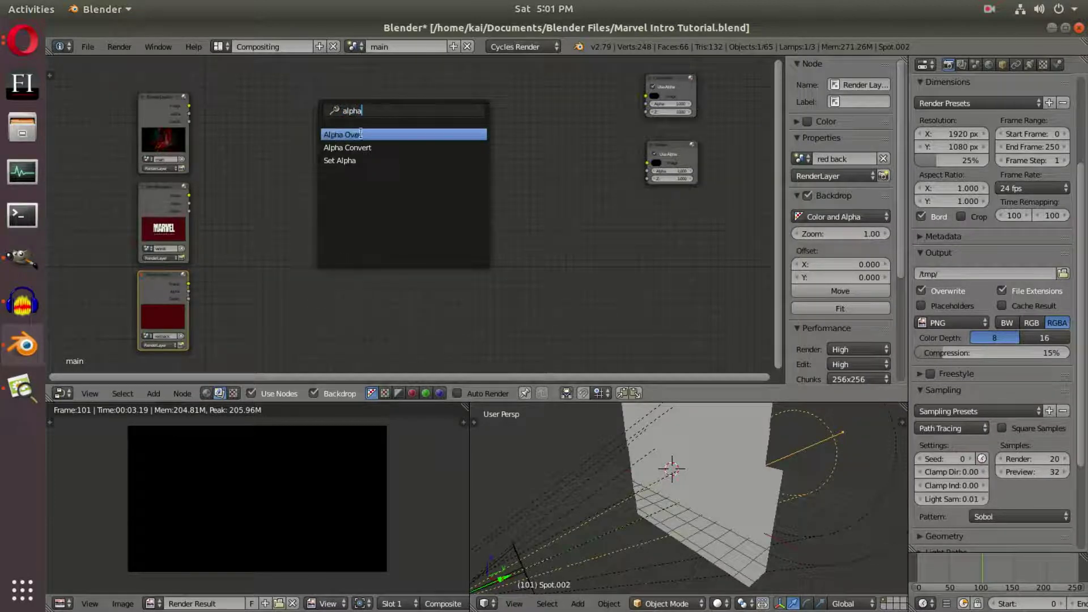
pyautogui.click(369, 134)
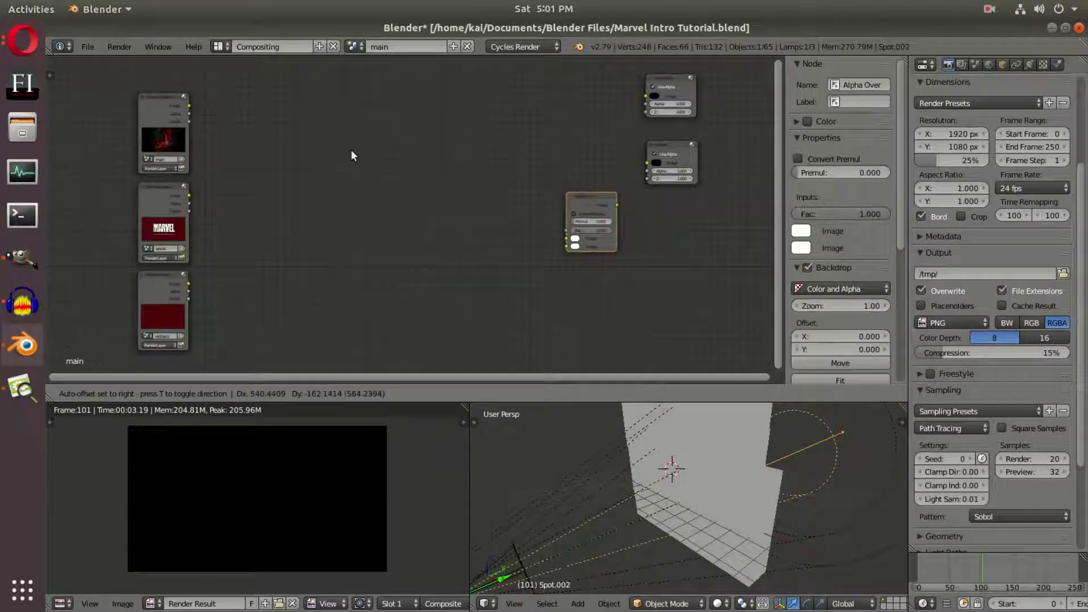
pyautogui.click(300, 127)
pyautogui.scroll(3, 422, 292)
pyautogui.moveTo(422, 292); pyautogui.dragTo(470, 312, button='middle')
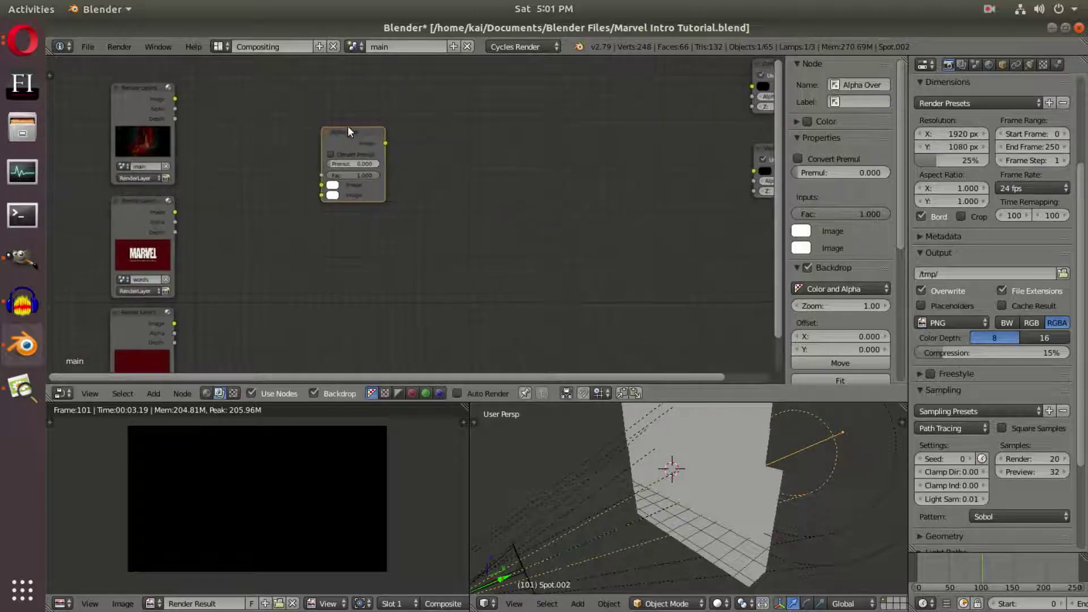
pyautogui.moveTo(349, 128); pyautogui.dragTo(348, 108)
# - Duplicate the Alpha Over node to its lower right and link the main scene's Image output to the original Alpha Over's first Image input
pyautogui.click(320, 116)
pyautogui.hotkey('shift', 'd')
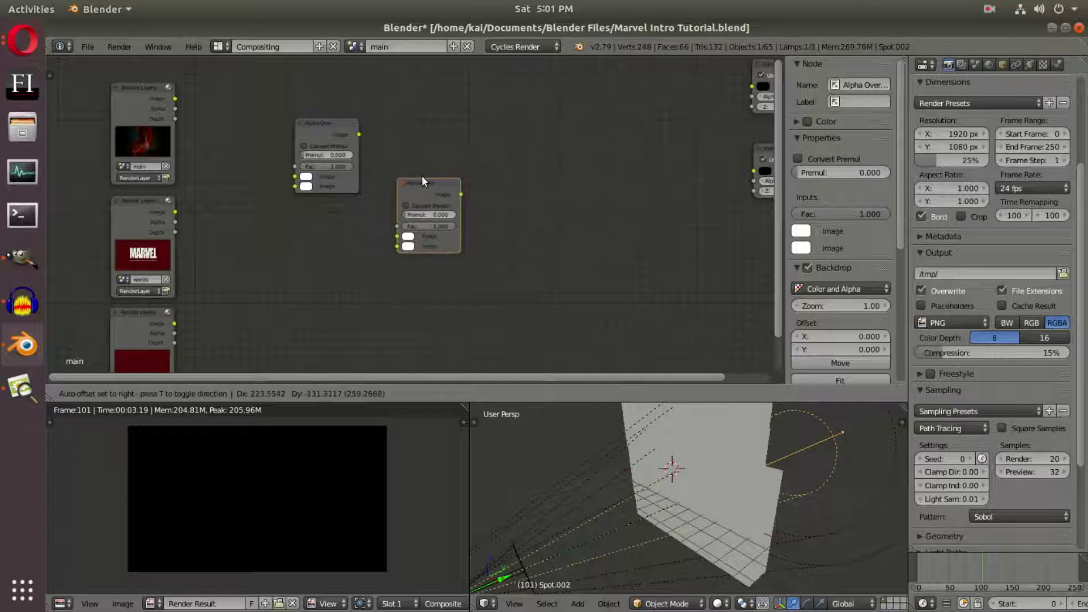
pyautogui.click(413, 168)
pyautogui.moveTo(175, 98); pyautogui.dragTo(295, 179)
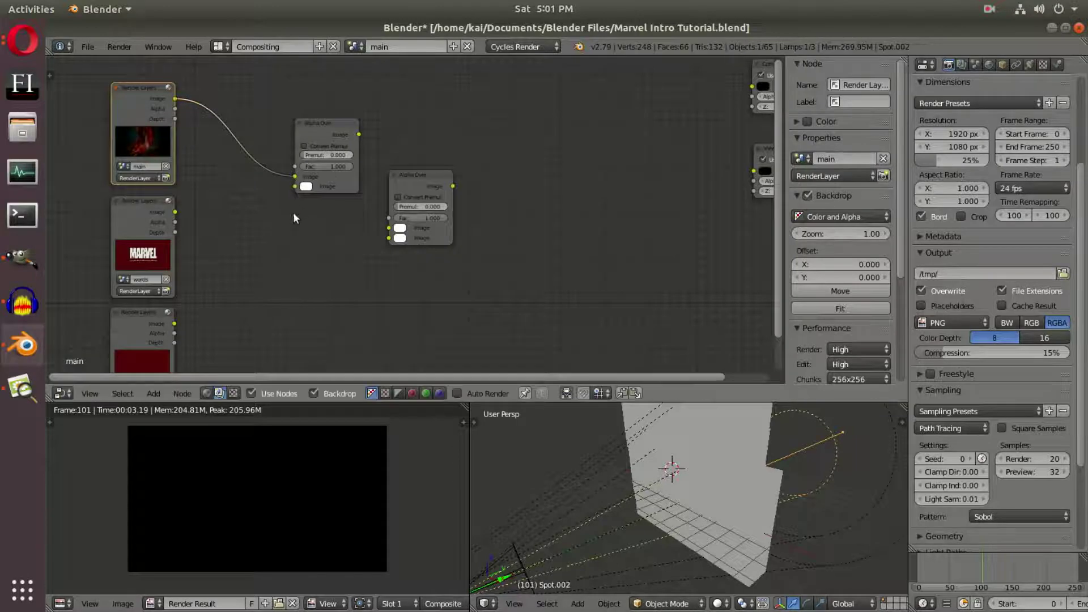